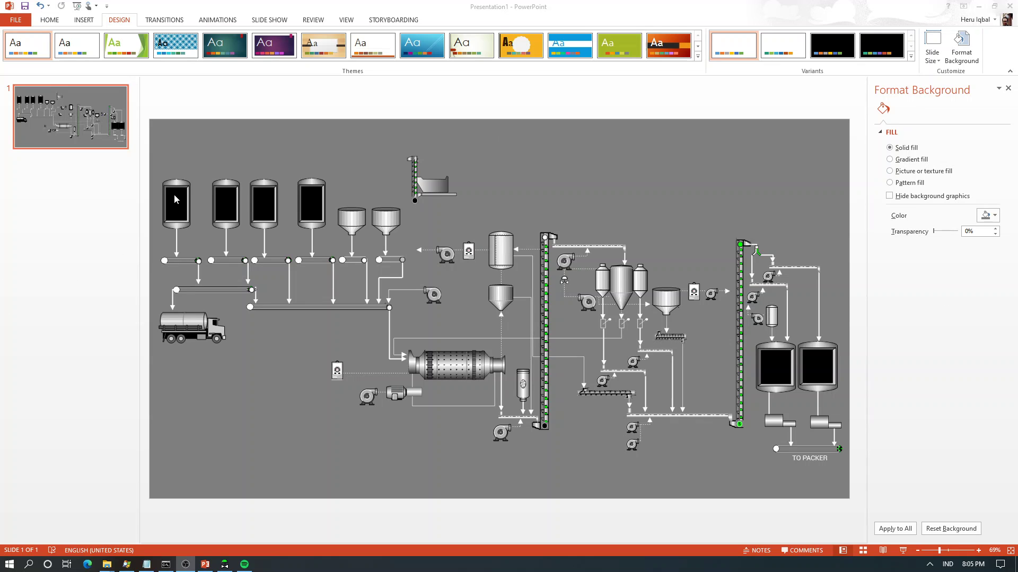
Step: Delete the cone-bottomed hopper directly below the vertical tank beside the first tall bucket elevator
{"action": "left_click", "coordinate": [175, 198]}
{"action": "left_click", "coordinate": [219, 196]}
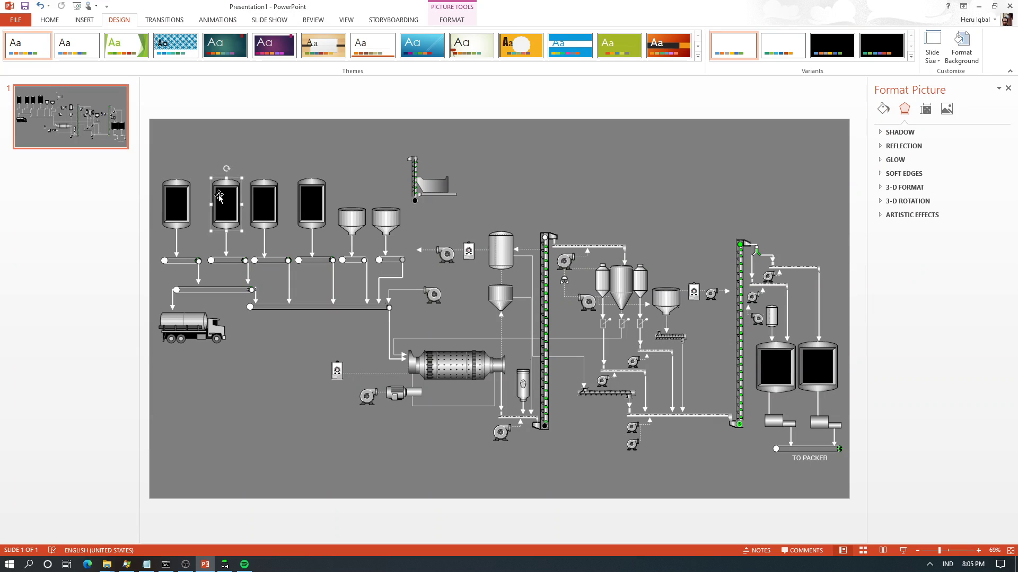
{"action": "left_click", "coordinate": [224, 564]}
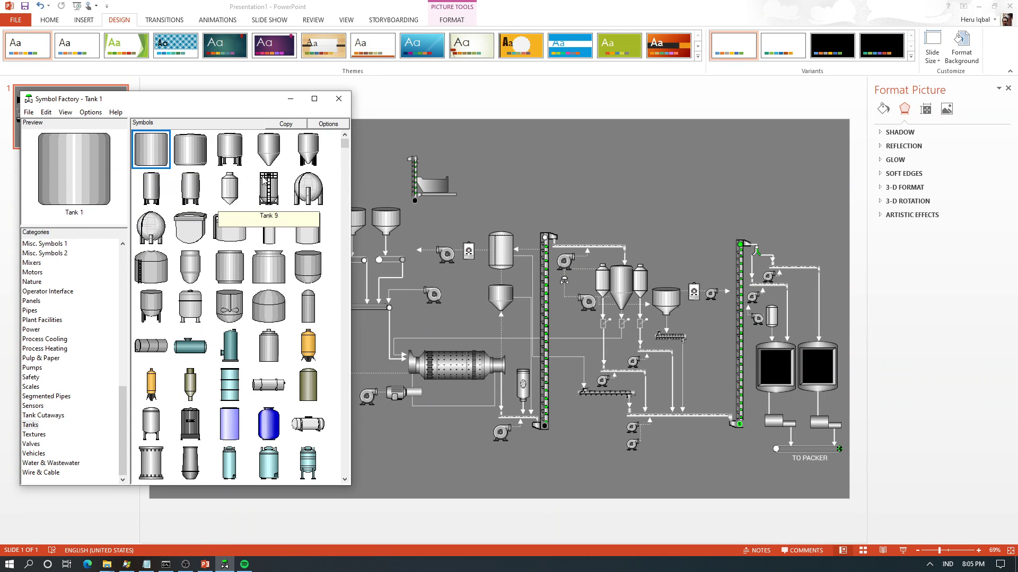
{"action": "left_click", "coordinate": [500, 296]}
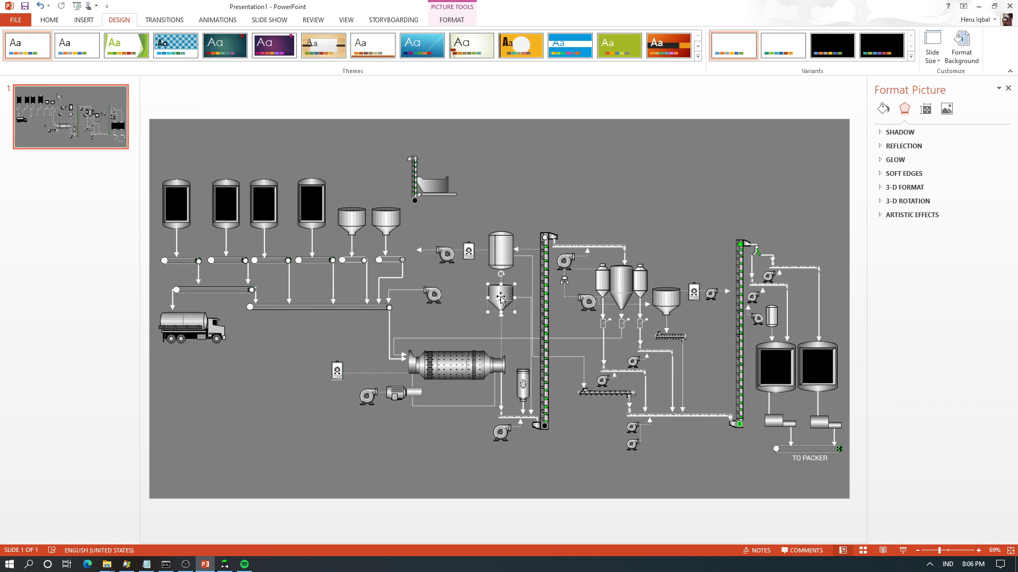
{"action": "key", "text": "Delete"}
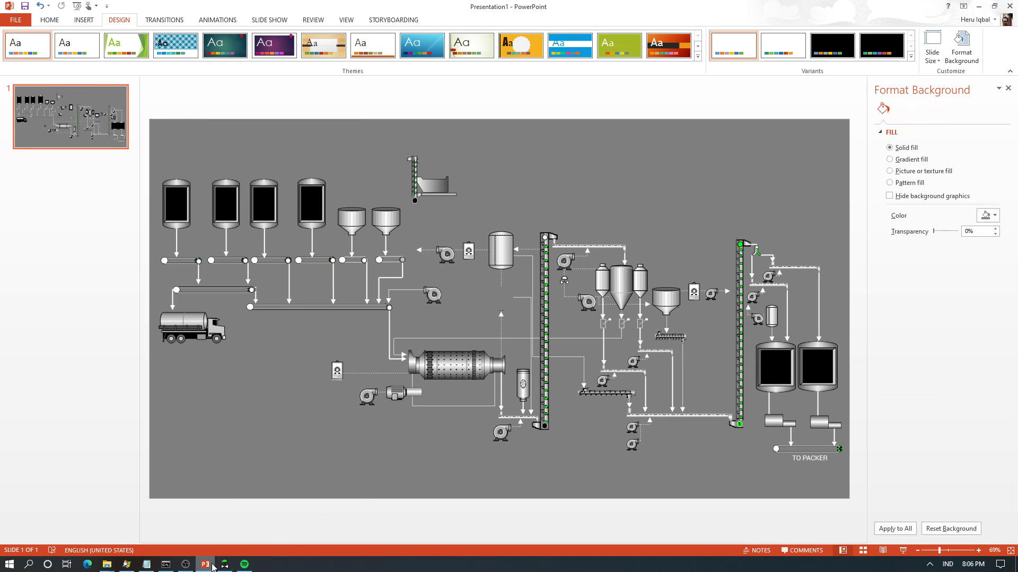
Step: Switch to Symbol Factory and look through the Tanks category for a replacement vessel symbol
{"action": "left_click", "coordinate": [223, 565]}
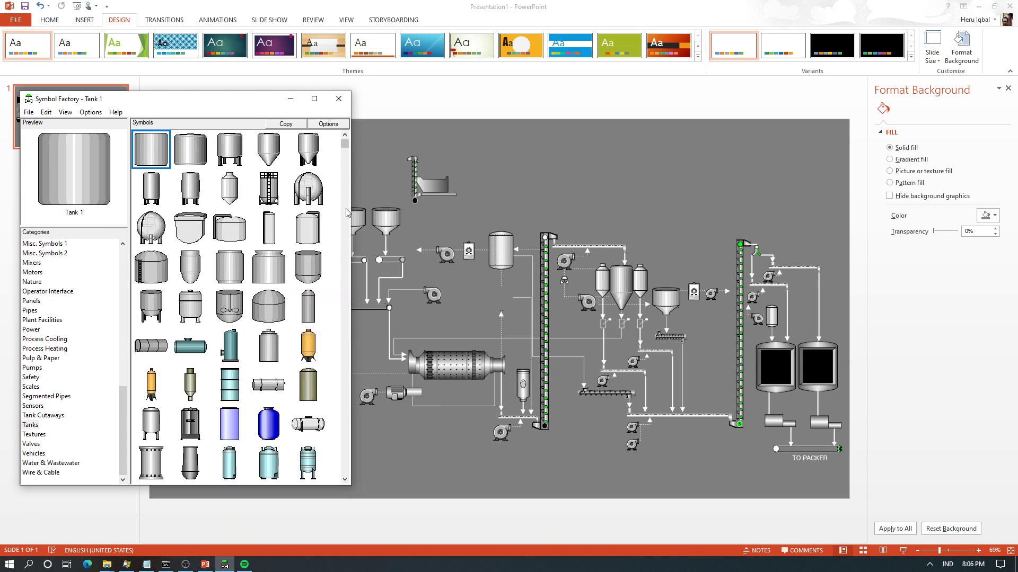
{"action": "left_click", "coordinate": [345, 480]}
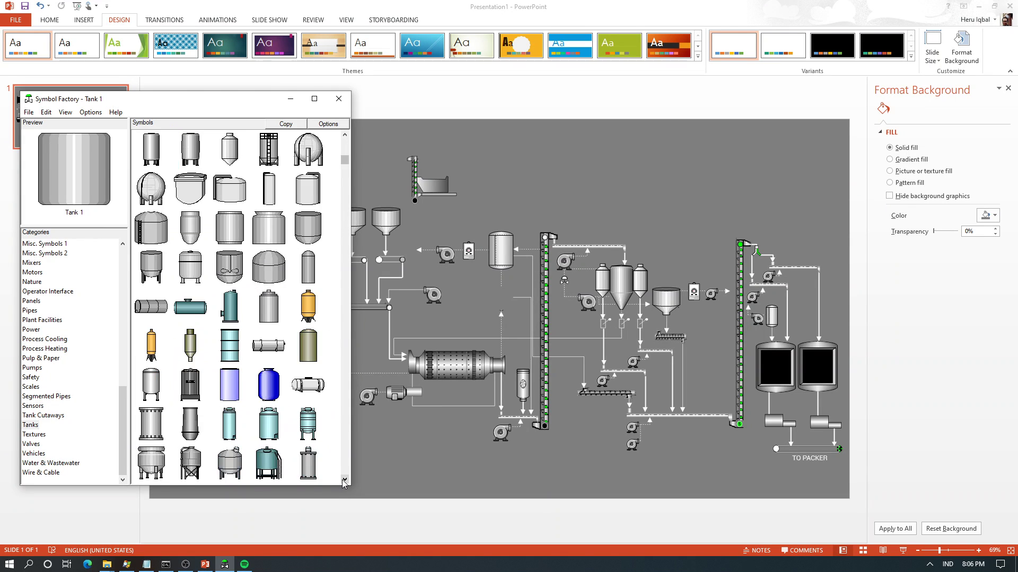
{"action": "left_click", "coordinate": [344, 480]}
{"action": "left_click", "coordinate": [345, 480]}
{"action": "left_click", "coordinate": [345, 480]}
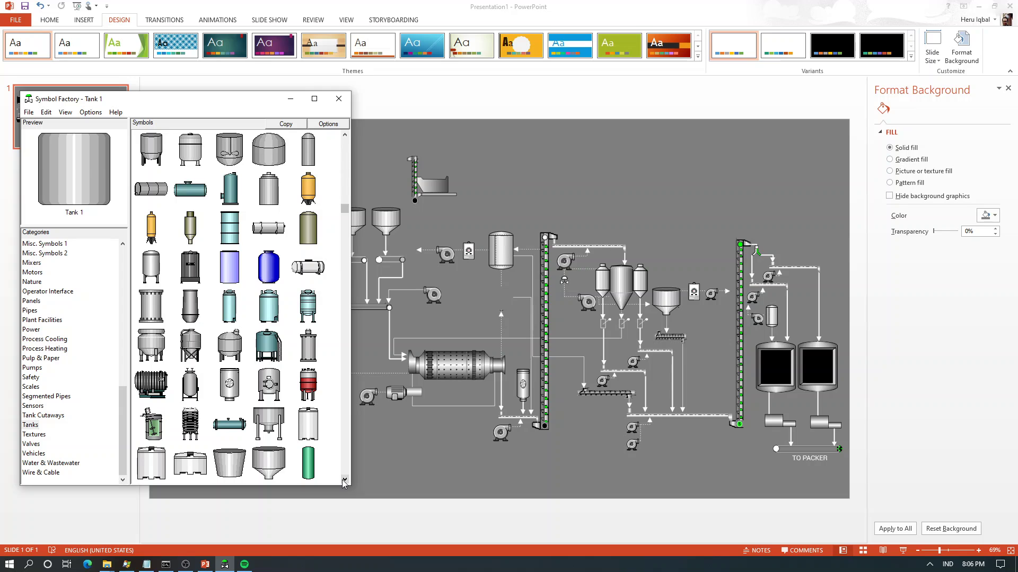
{"action": "left_click", "coordinate": [344, 480]}
{"action": "left_click", "coordinate": [344, 481]}
{"action": "left_click", "coordinate": [344, 480]}
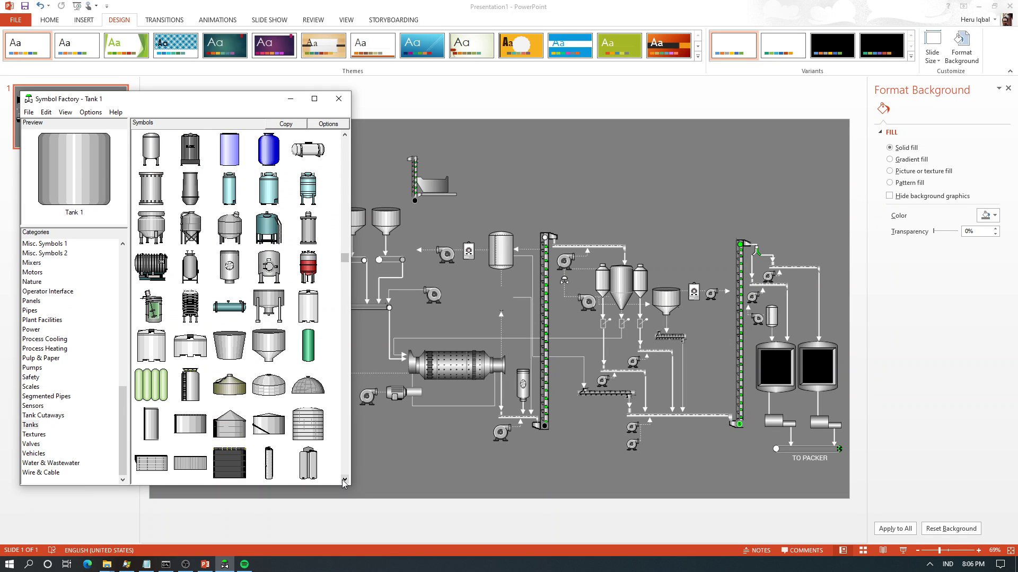
{"action": "left_click", "coordinate": [345, 481]}
{"action": "left_click", "coordinate": [344, 480]}
{"action": "left_click", "coordinate": [345, 480]}
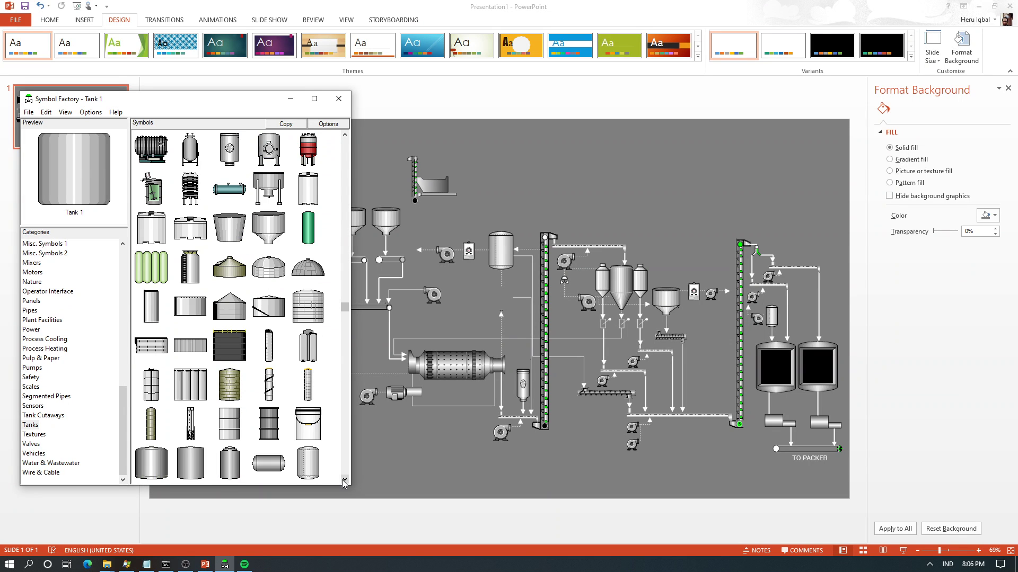
{"action": "left_click", "coordinate": [344, 481]}
{"action": "left_click", "coordinate": [344, 480]}
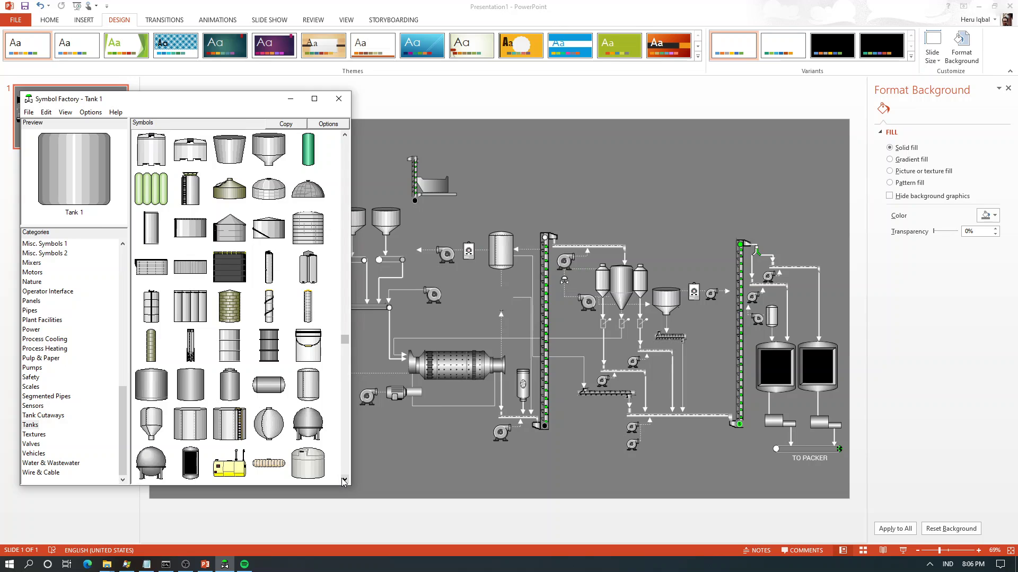
{"action": "left_click", "coordinate": [345, 480]}
{"action": "left_click", "coordinate": [345, 480]}
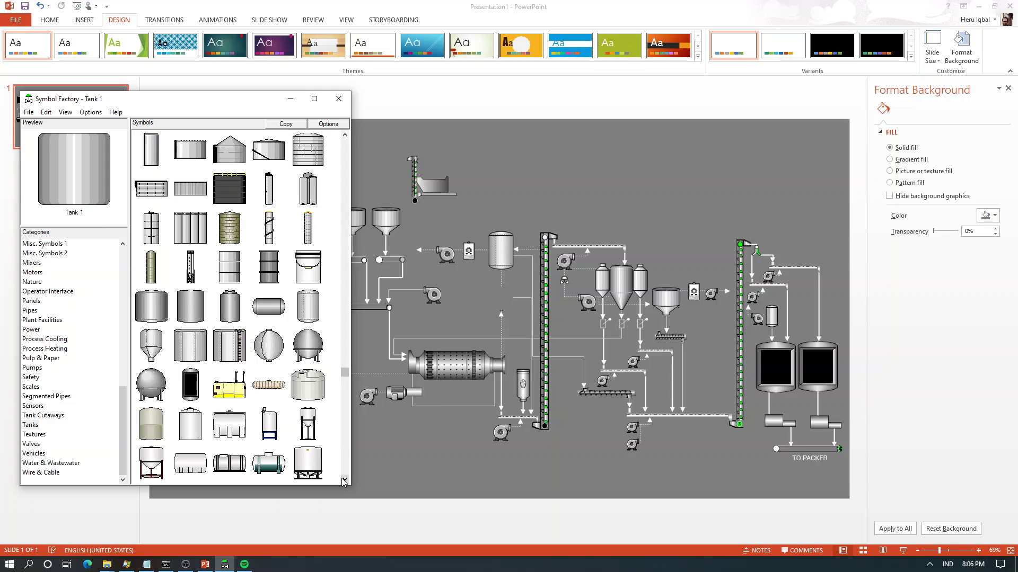
{"action": "left_click", "coordinate": [345, 178]}
{"action": "left_click", "coordinate": [346, 178]}
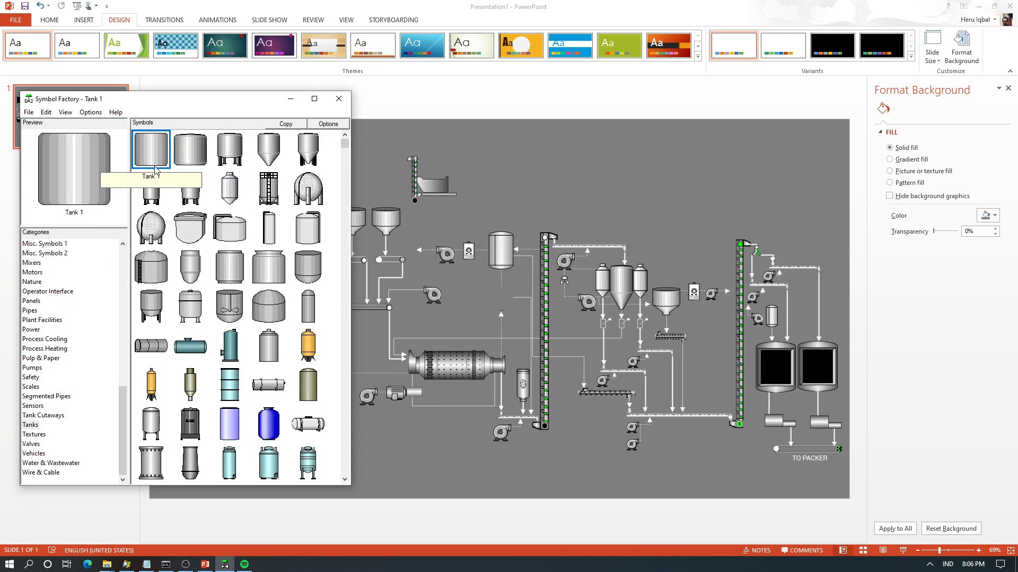
Step: Place the Tank 2 symbol on the slide where the hopper was, align it under the vertical tank, and preview the slide full screen
{"action": "left_click", "coordinate": [190, 163]}
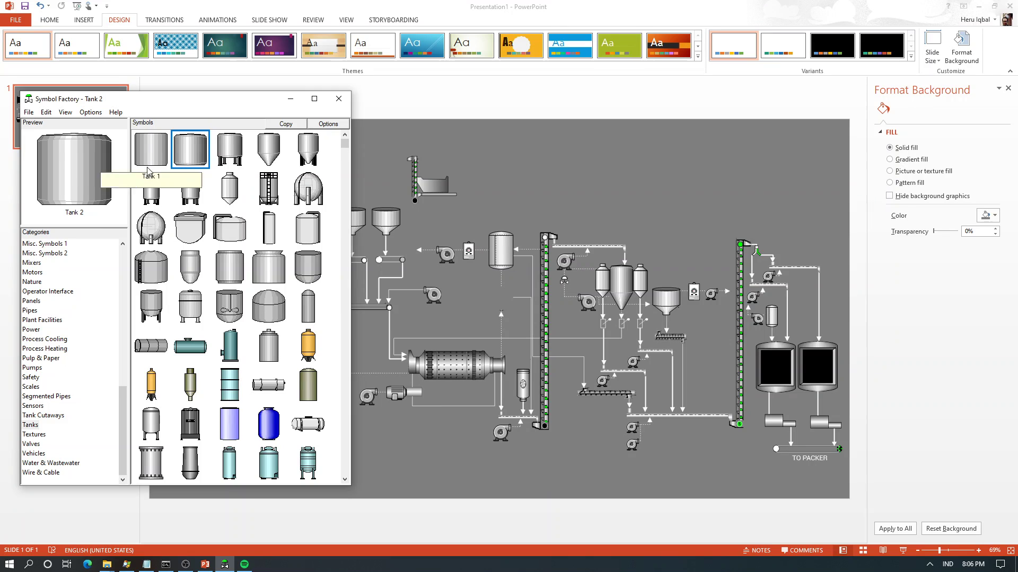
{"action": "left_click_drag", "start_coordinate": [71, 182], "coordinate": [526, 191]}
{"action": "left_click_drag", "start_coordinate": [166, 142], "coordinate": [507, 297]}
{"action": "left_click", "coordinate": [544, 186]}
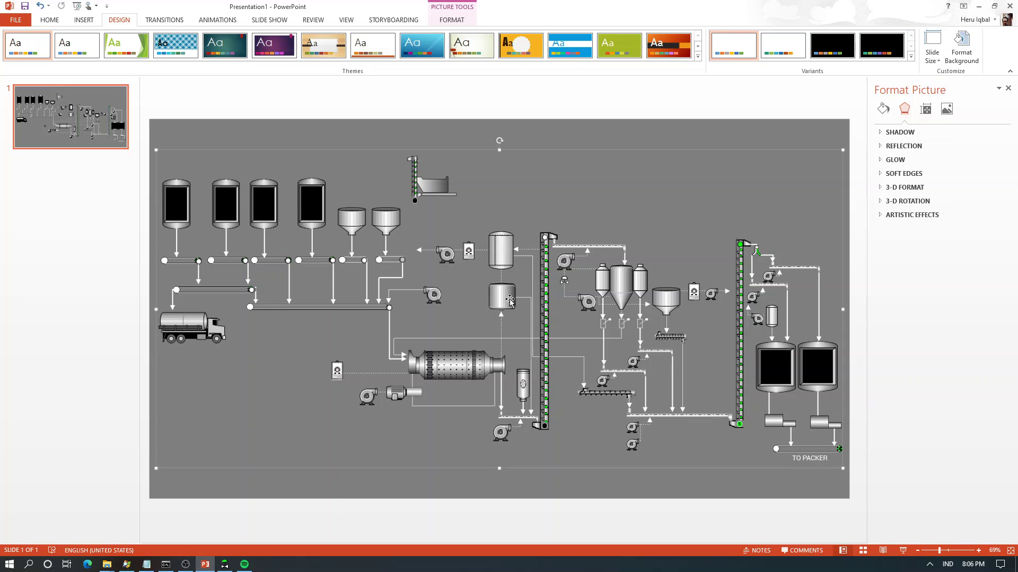
{"action": "left_click_drag", "start_coordinate": [510, 299], "coordinate": [507, 299]}
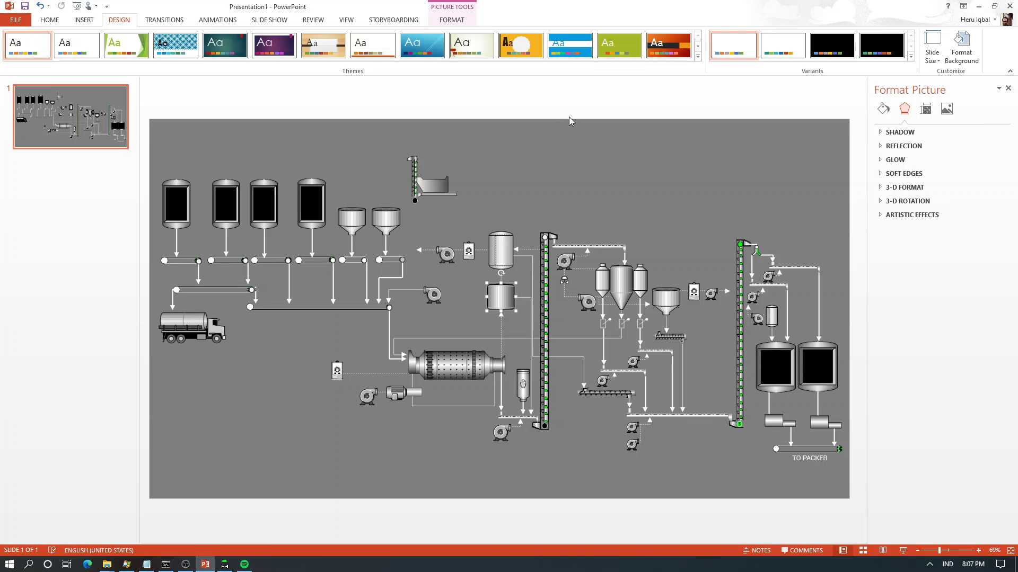
{"action": "left_click", "coordinate": [902, 551]}
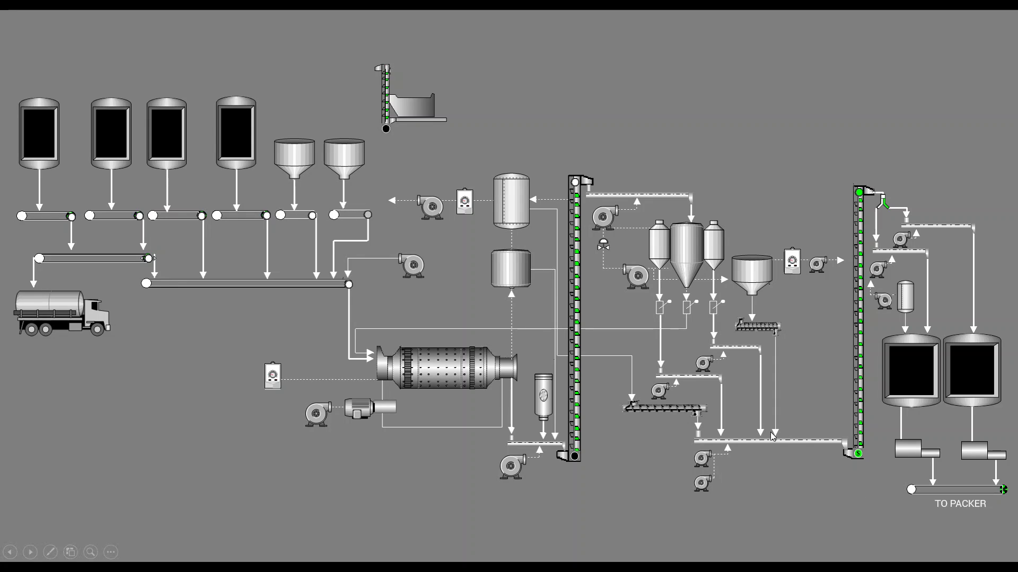
{"action": "key", "text": "Escape"}
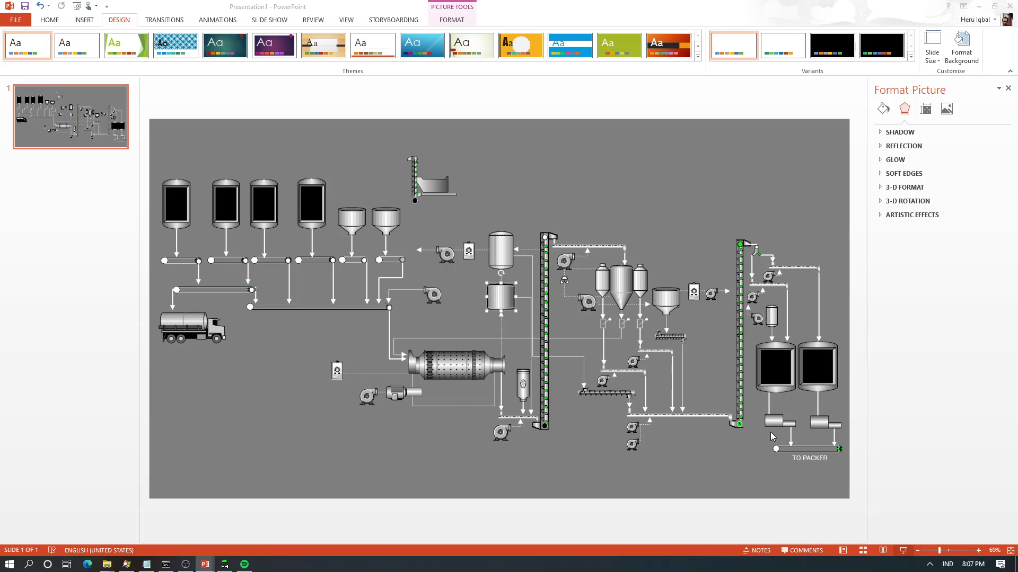
Step: Try a dark gold slide background, and settle on the recently used dark navy as the solid fill
{"action": "left_click", "coordinate": [961, 48]}
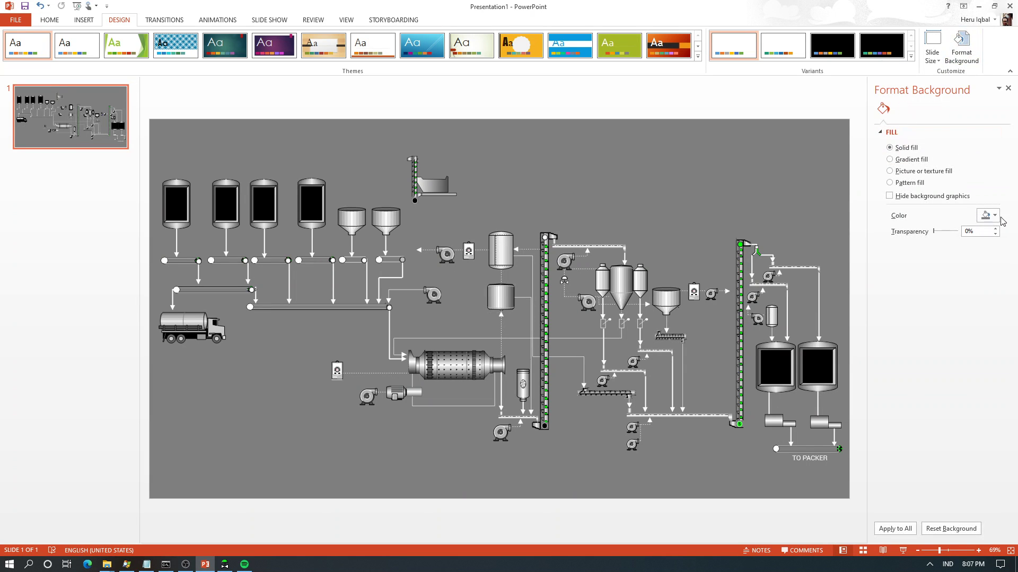
{"action": "left_click", "coordinate": [995, 216]}
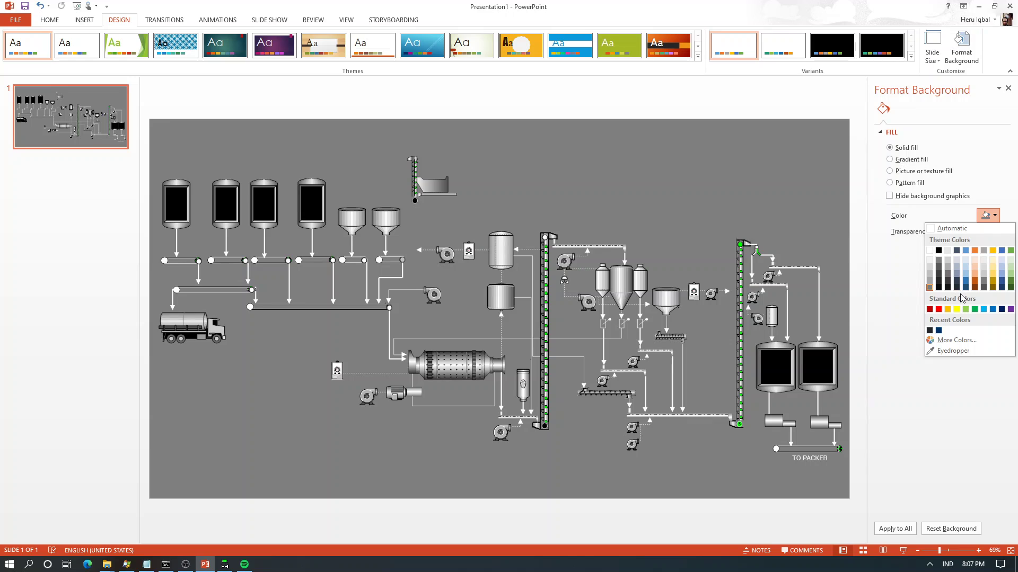
{"action": "left_click", "coordinate": [993, 287]}
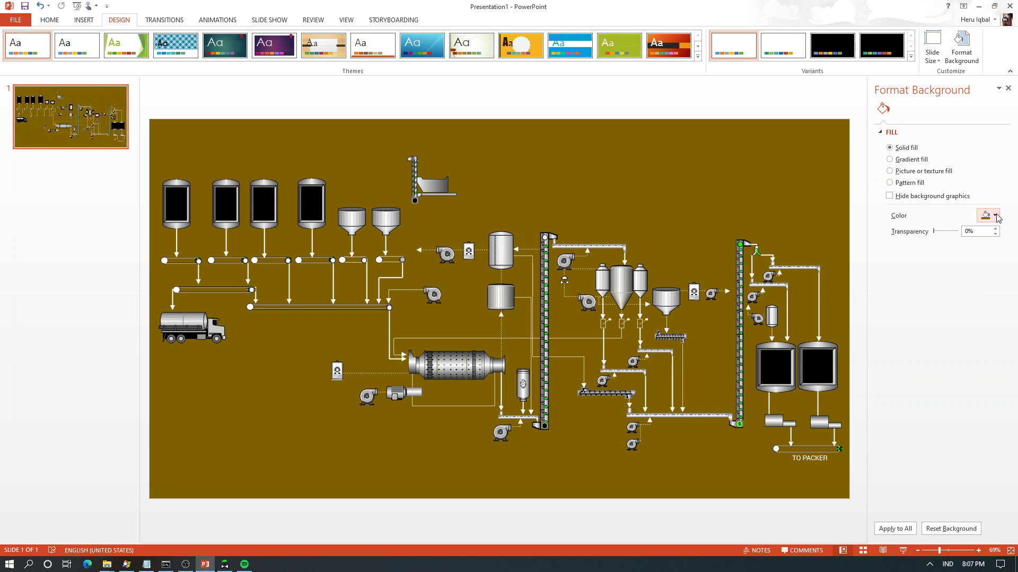
{"action": "left_click", "coordinate": [995, 217]}
{"action": "left_click", "coordinate": [983, 288]}
{"action": "left_click", "coordinate": [991, 215]}
{"action": "left_click", "coordinate": [930, 330]}
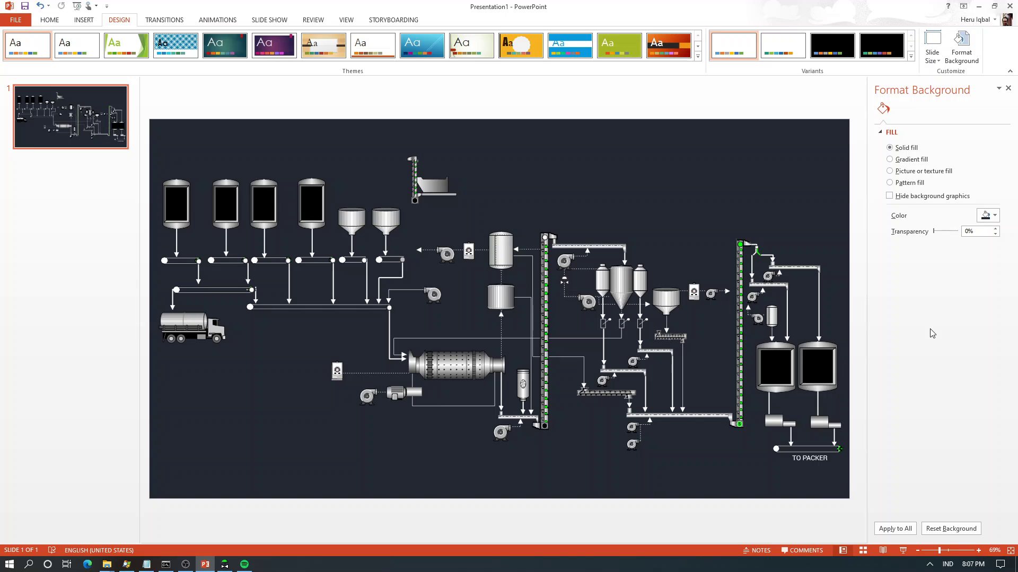
Step: Preview the slide with its dark background as a full-screen slide show and return to editing
{"action": "left_click", "coordinate": [903, 550]}
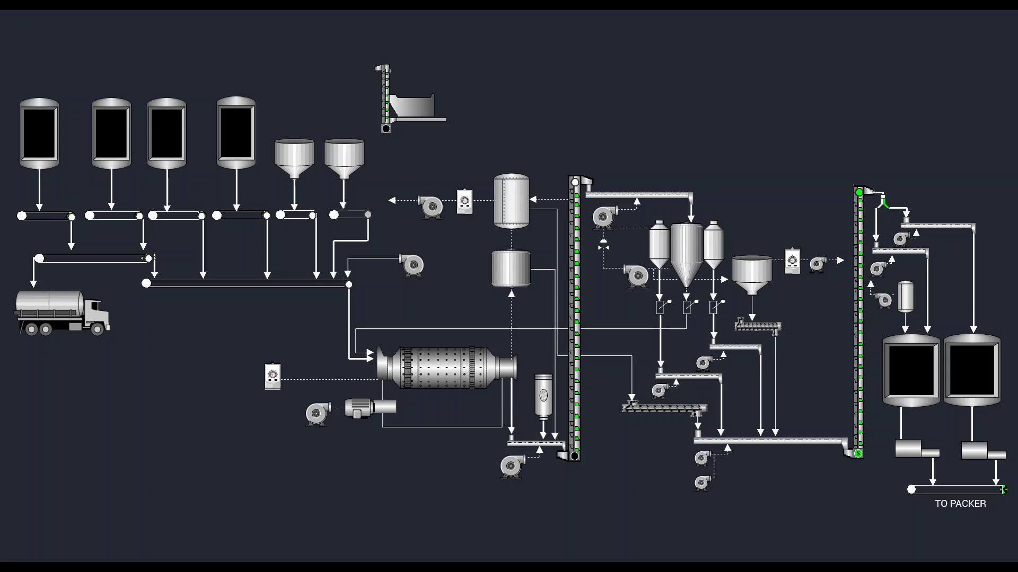
{"action": "left_click", "coordinate": [883, 523]}
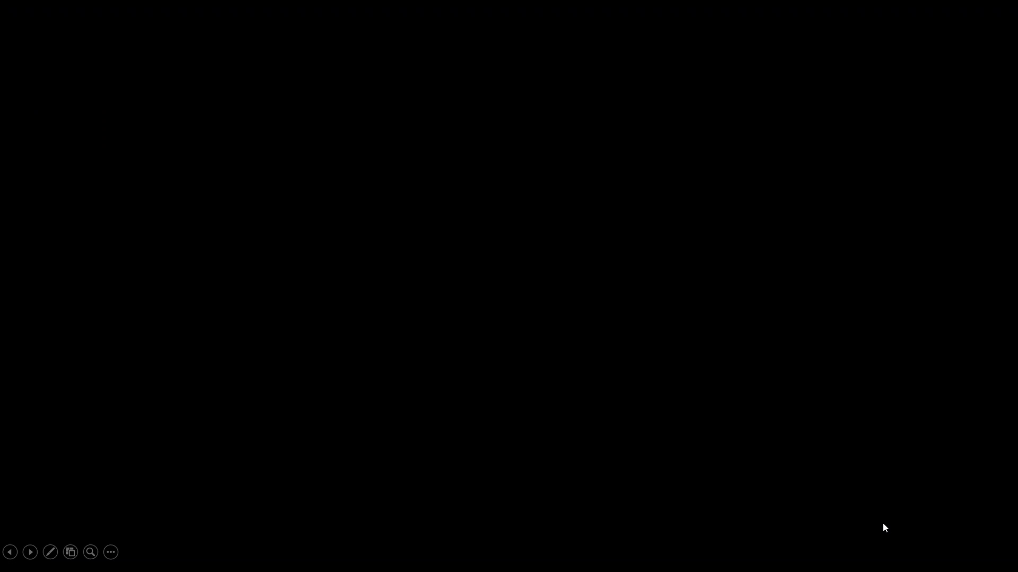
{"action": "left_click", "coordinate": [883, 523]}
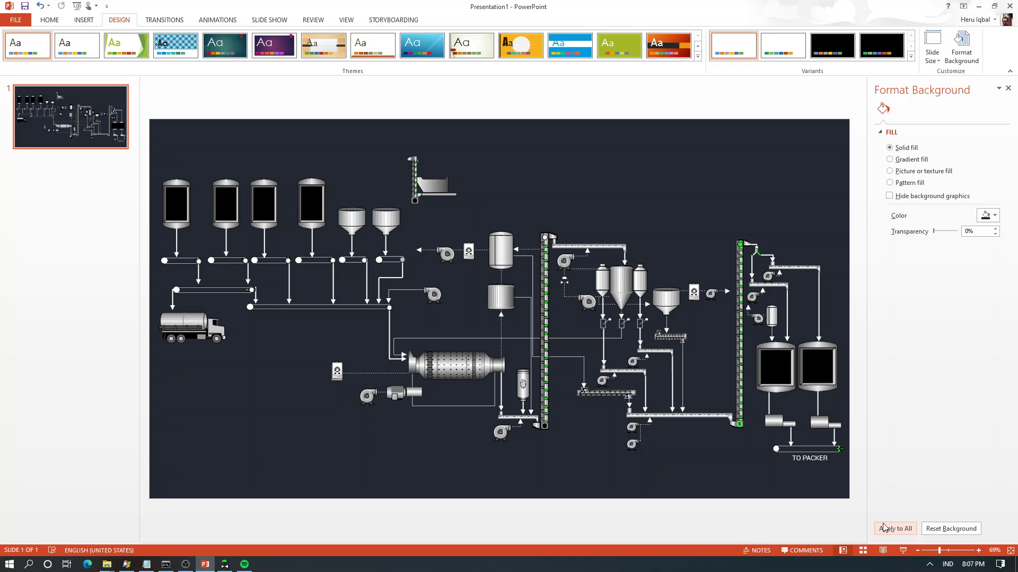
Step: Export the slide as a PNG picture named Presentation1 into the images folder of DigPowerMeter
{"action": "left_click", "coordinate": [20, 21]}
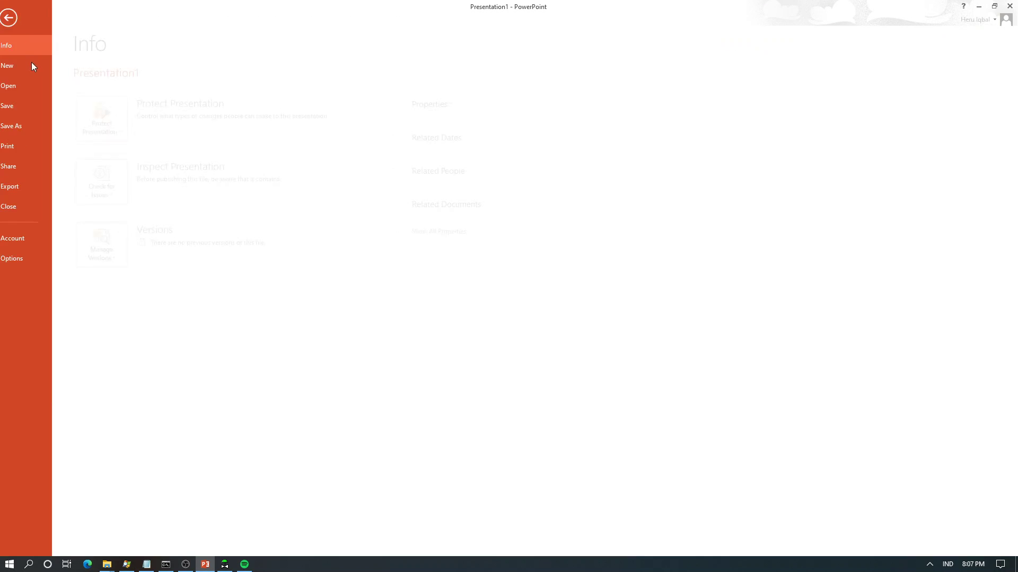
{"action": "left_click", "coordinate": [31, 187]}
{"action": "left_click", "coordinate": [110, 206]}
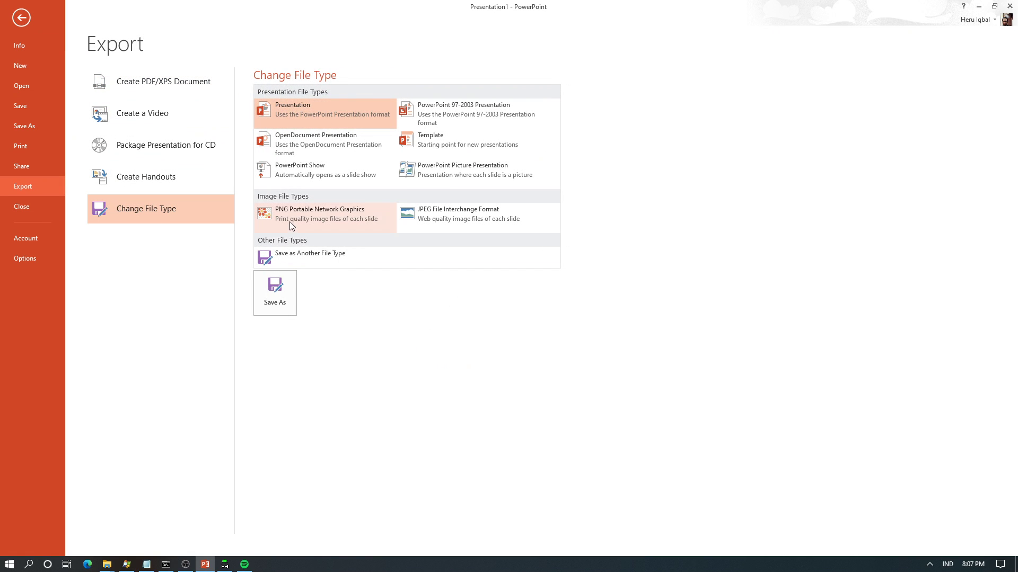
{"action": "left_click", "coordinate": [274, 294]}
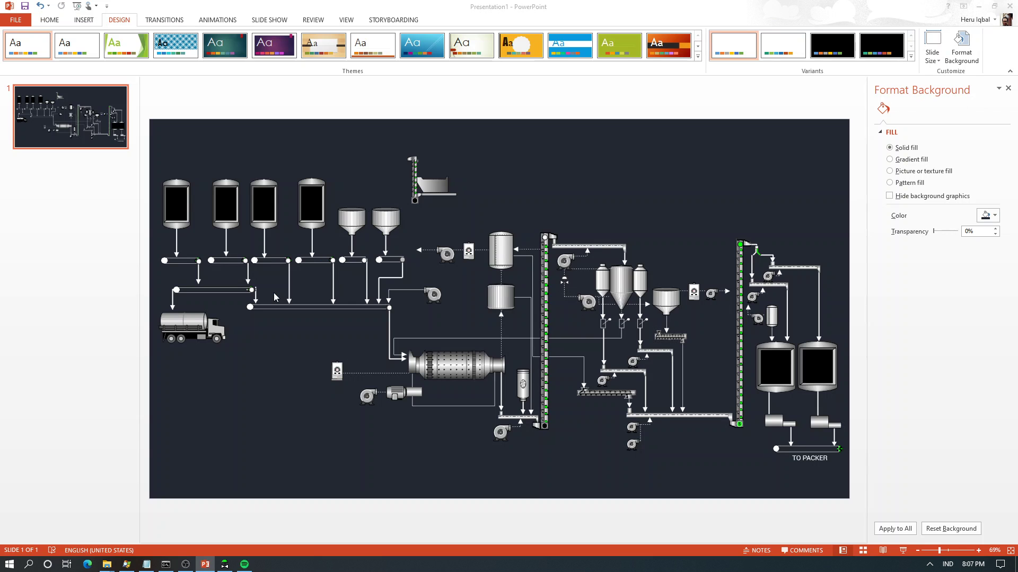
{"action": "left_click", "coordinate": [220, 26]}
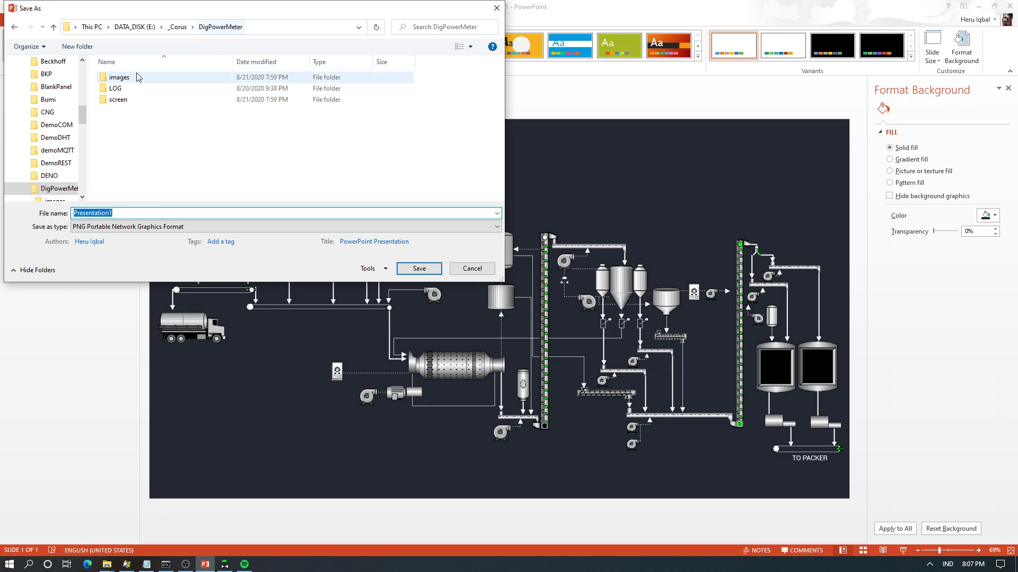
{"action": "double_click", "coordinate": [130, 77]}
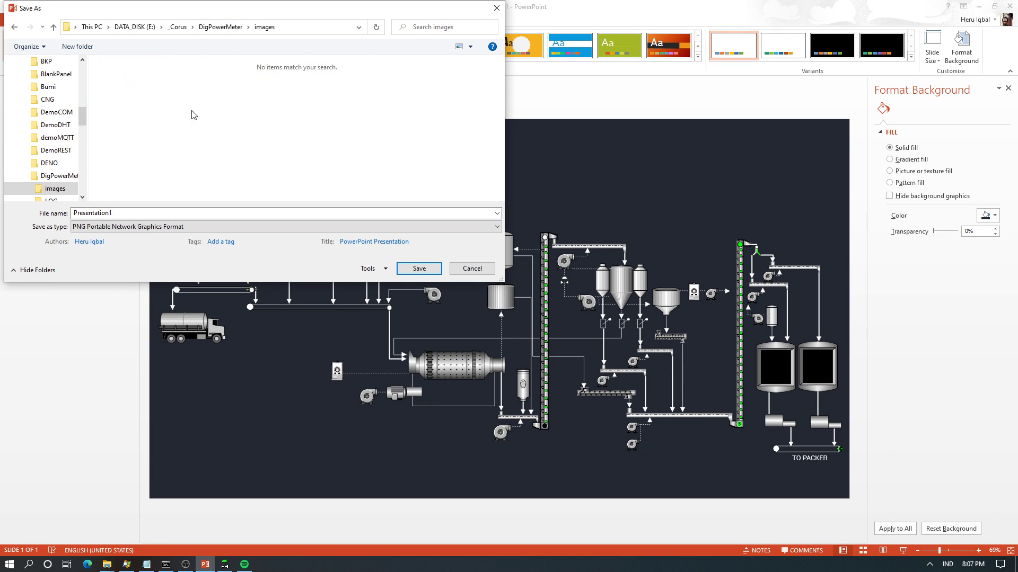
{"action": "left_click", "coordinate": [418, 268]}
{"action": "left_click", "coordinate": [510, 313]}
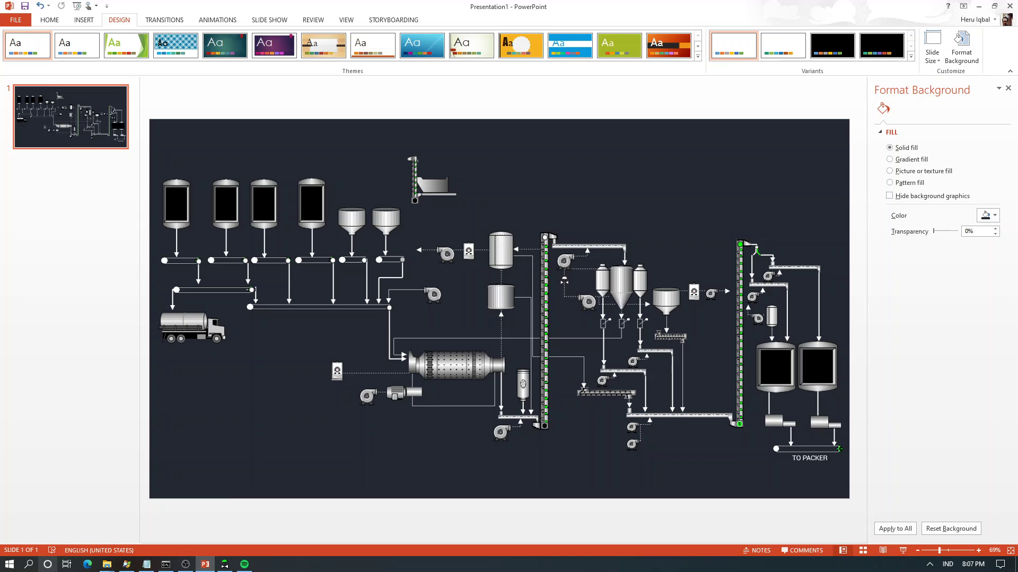
Step: Switch to the images folder in File Explorer and open the exported Presentation1 picture for editing in Paint
{"action": "left_click", "coordinate": [109, 565]}
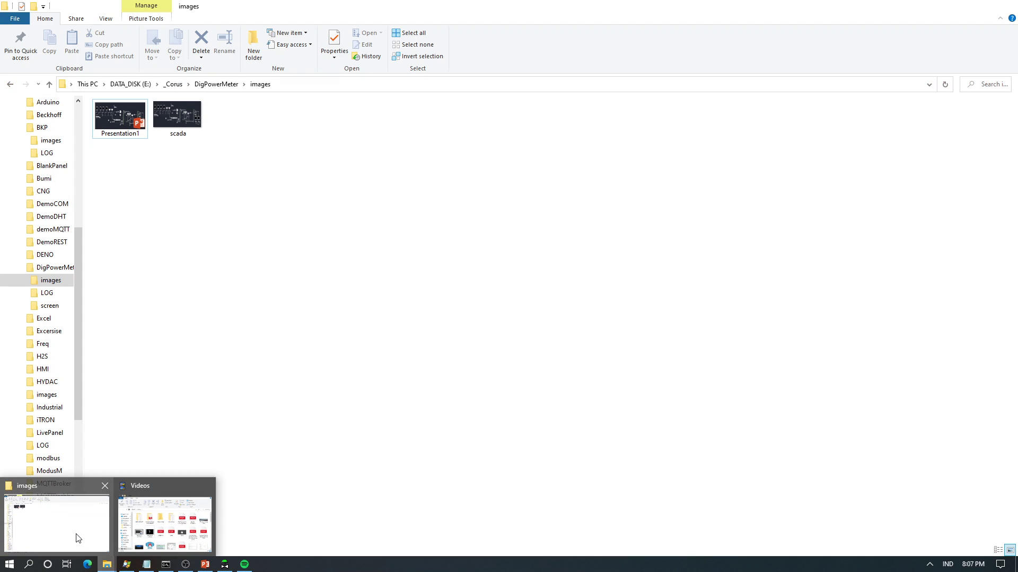
{"action": "left_click", "coordinate": [75, 536]}
{"action": "right_click", "coordinate": [138, 122]}
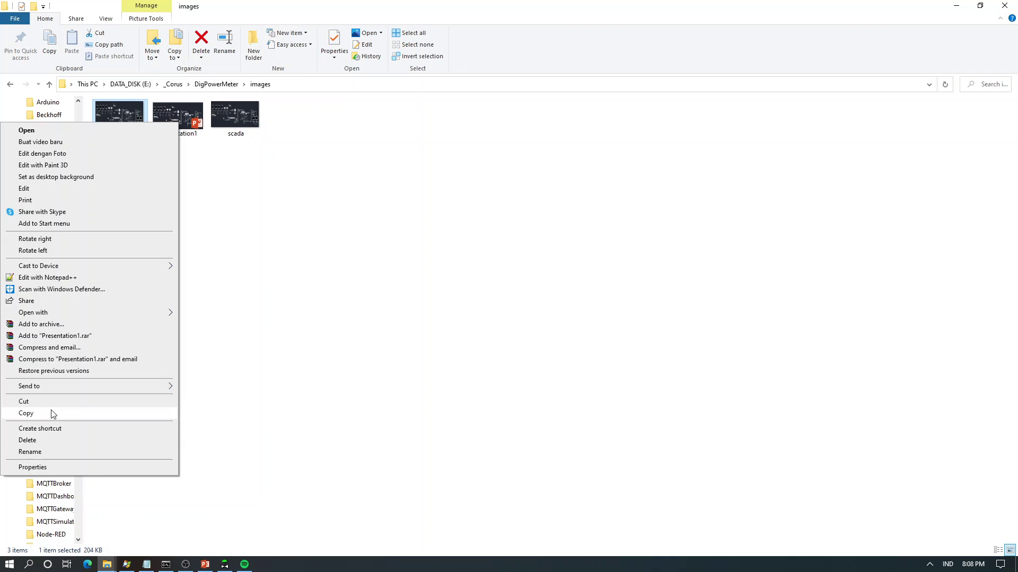
{"action": "left_click", "coordinate": [64, 190]}
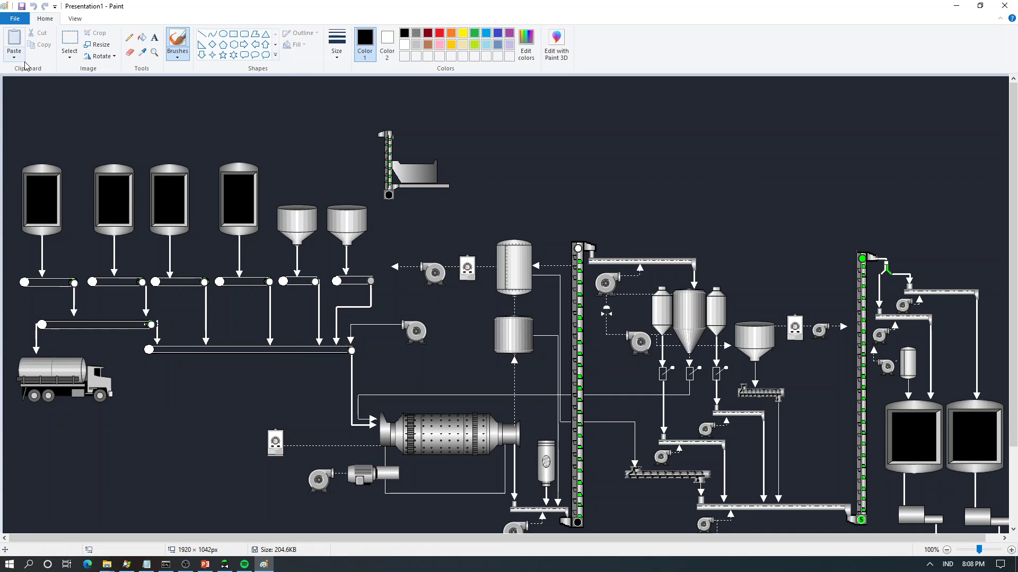
Step: Save the picture as a 24-bit Bitmap over the existing scada file in the images folder, accepting the transparency loss, and close Paint
{"action": "left_click", "coordinate": [15, 18]}
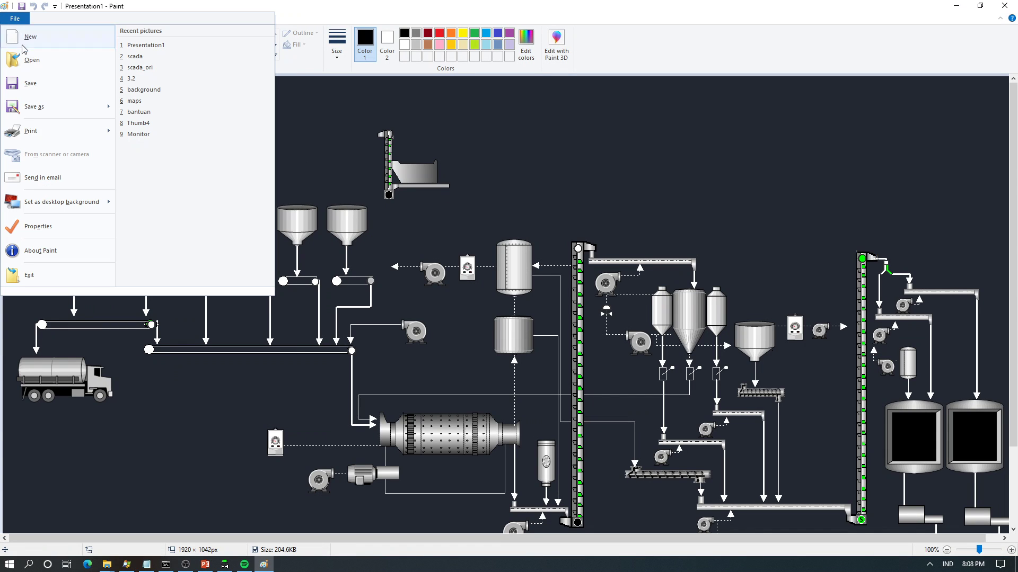
{"action": "key", "text": "Escape"}
{"action": "key", "text": "F12"}
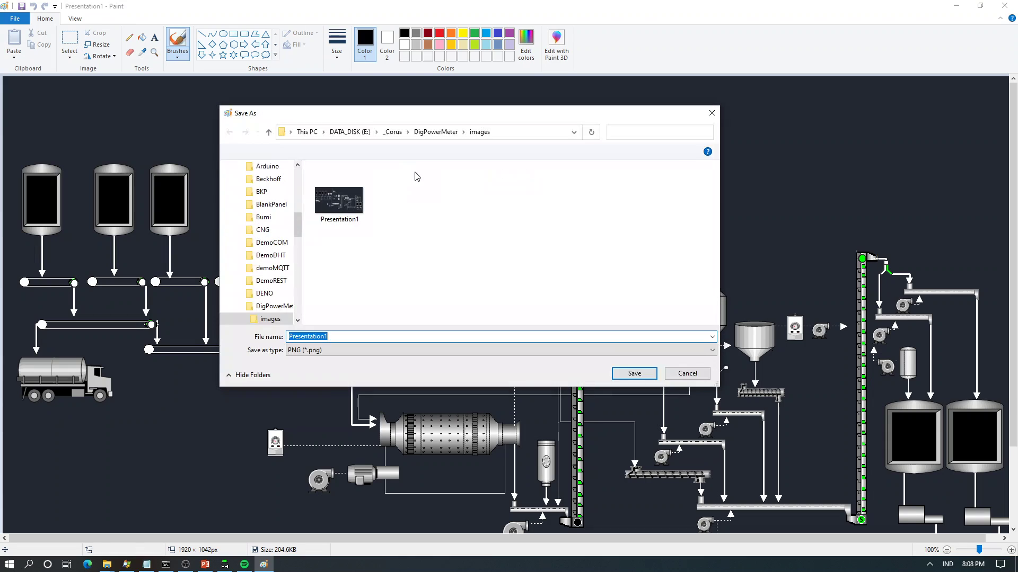
{"action": "left_click", "coordinate": [342, 351]}
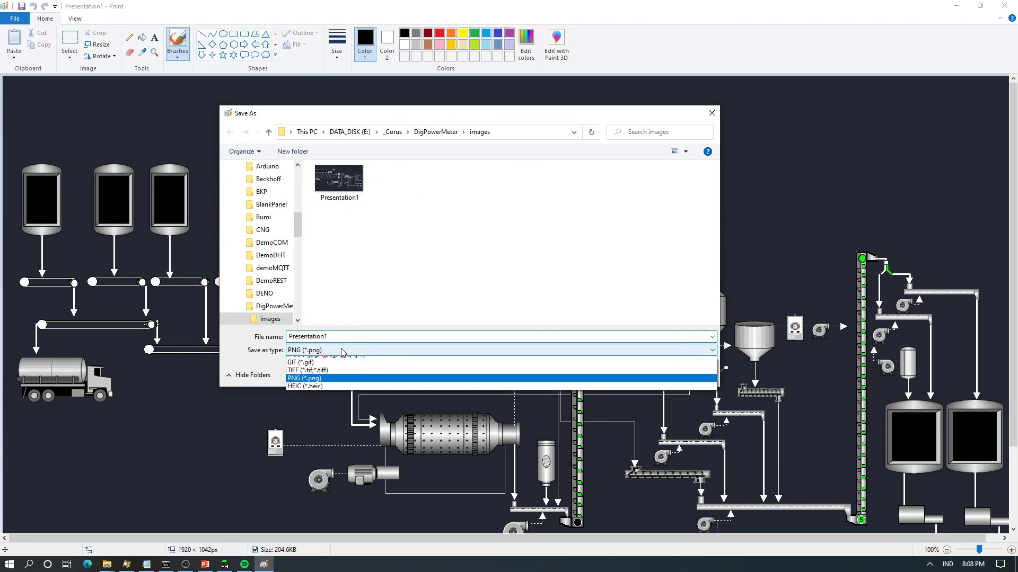
{"action": "left_click", "coordinate": [325, 385]}
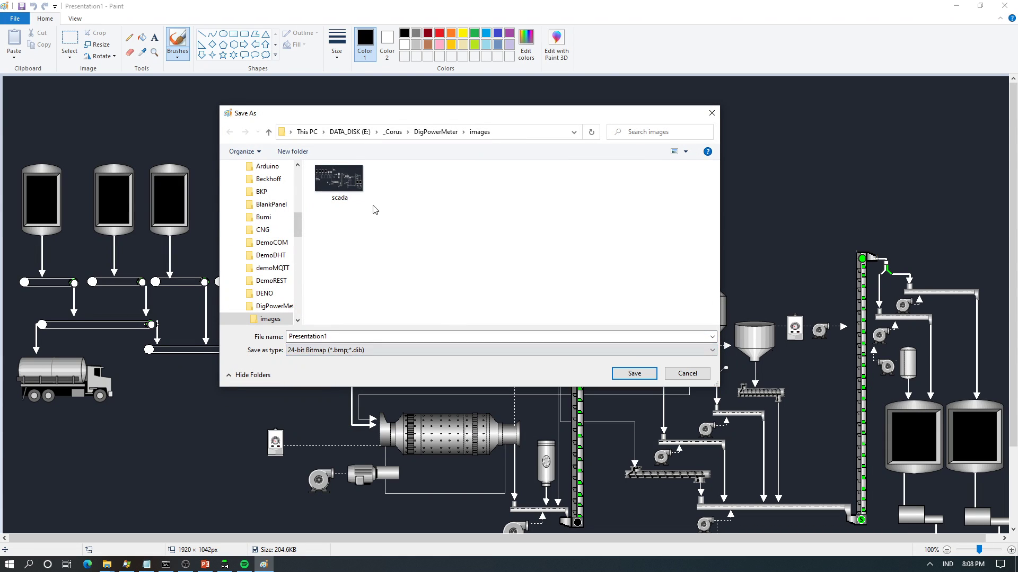
{"action": "left_click", "coordinate": [349, 182]}
{"action": "left_click", "coordinate": [633, 374]}
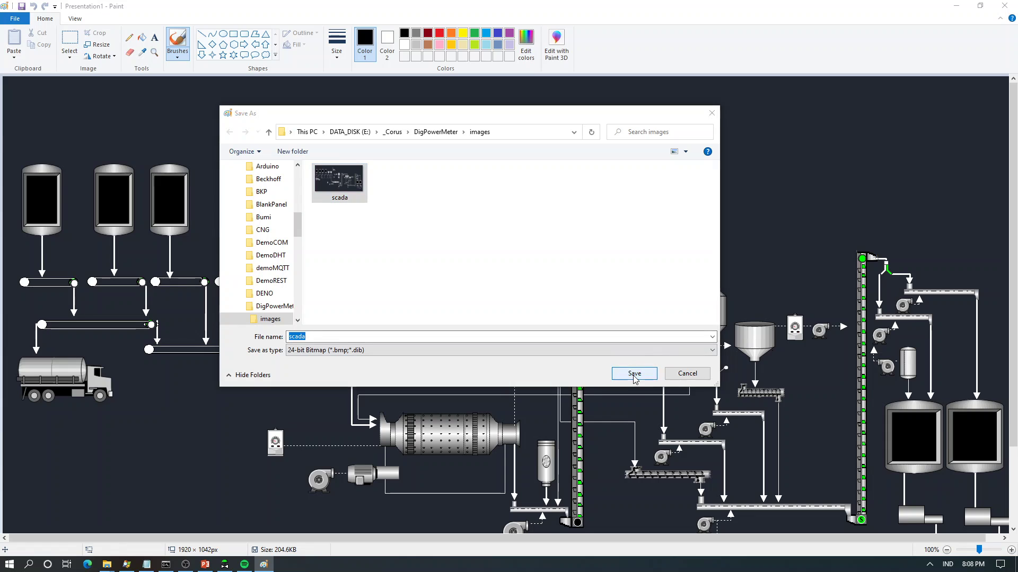
{"action": "left_click", "coordinate": [533, 284]}
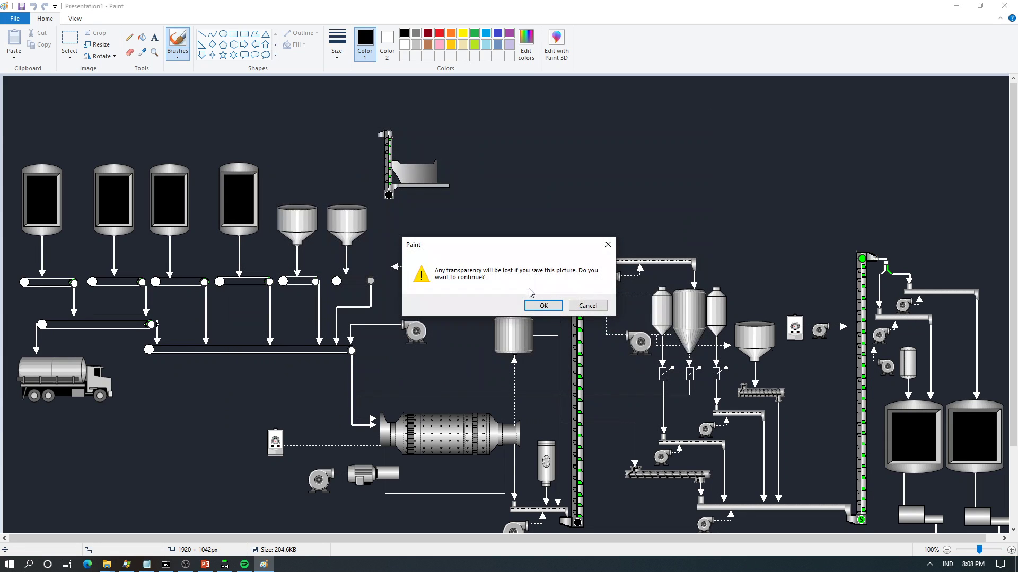
{"action": "left_click", "coordinate": [535, 302]}
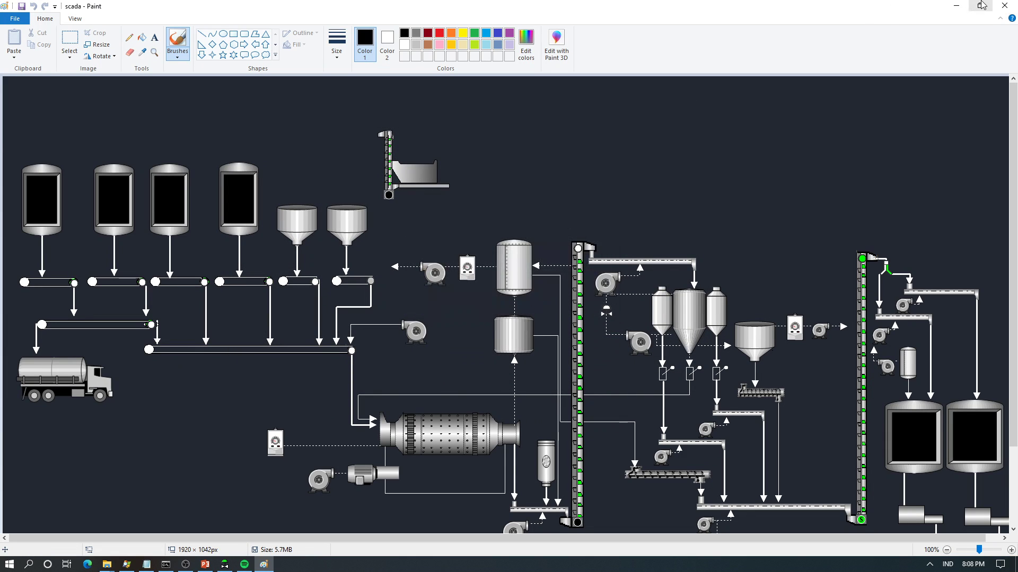
{"action": "left_click", "coordinate": [1004, 5]}
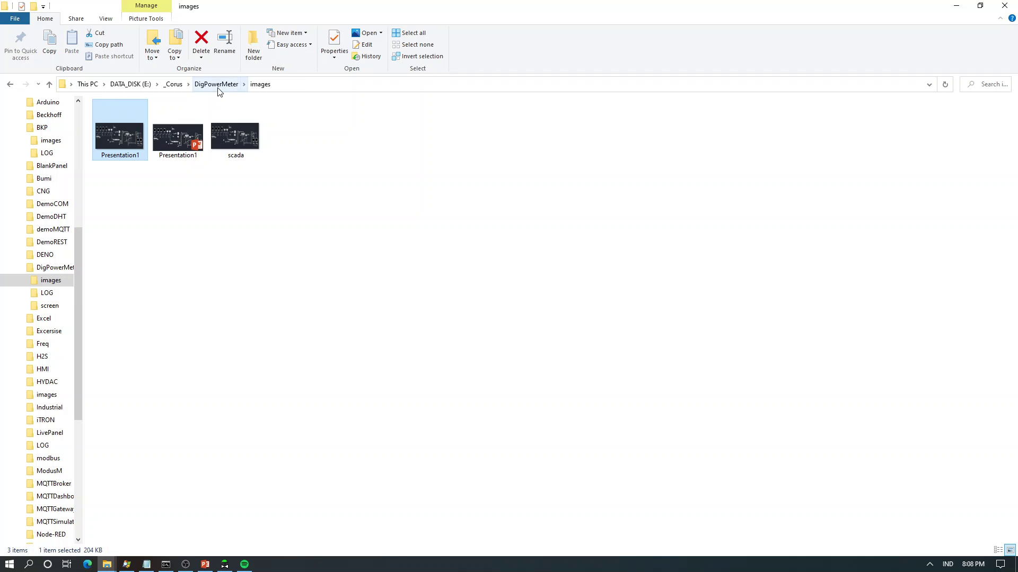
Step: Launch HINET Live Panel from the DigPowerMeter folder and put the SCADA panel into edit mode
{"action": "left_click", "coordinate": [218, 87]}
{"action": "left_click", "coordinate": [123, 153]}
{"action": "double_click", "coordinate": [124, 154]}
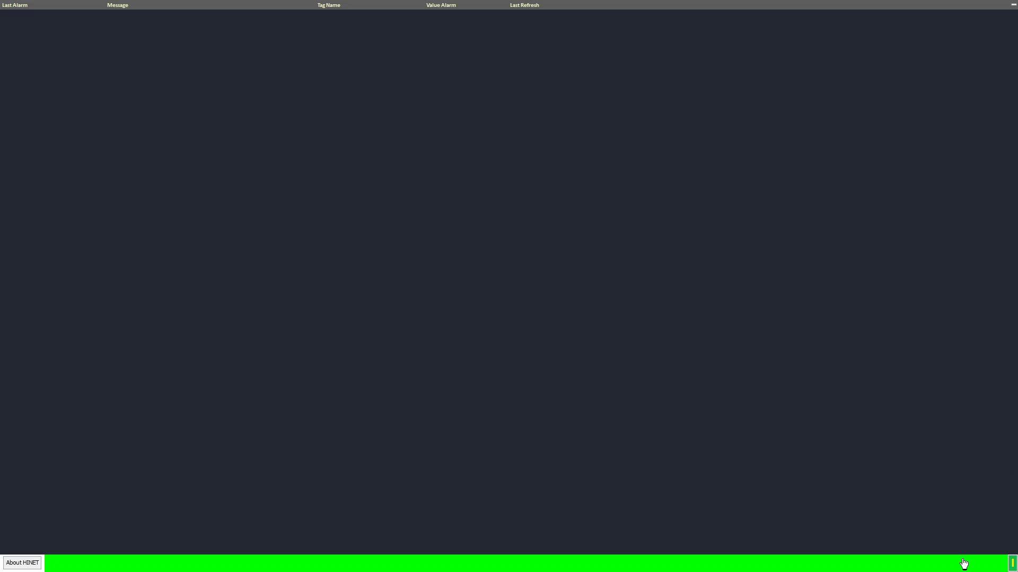
{"action": "left_click", "coordinate": [1010, 564]}
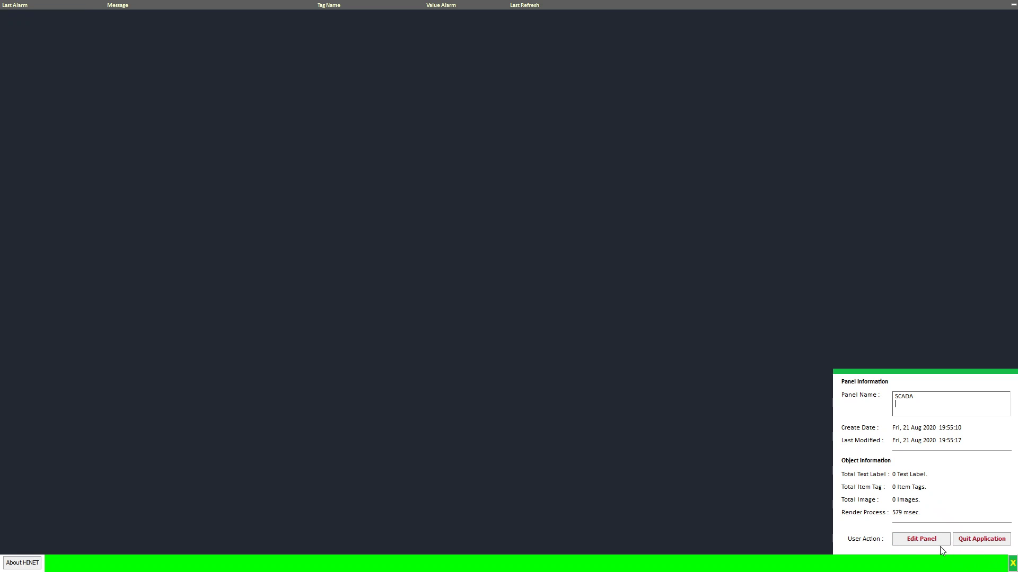
{"action": "left_click", "coordinate": [919, 540]}
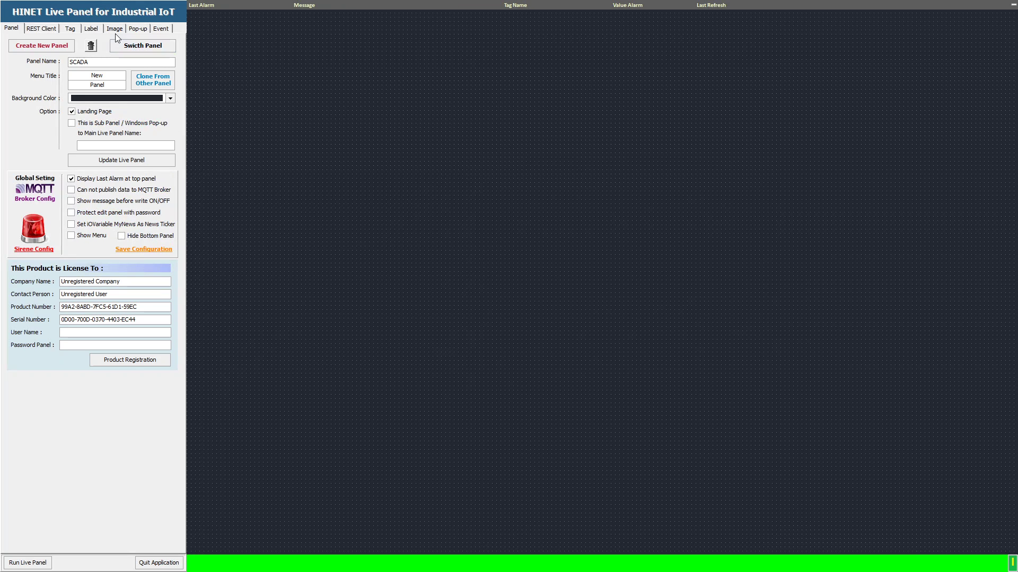
Step: Create a new panel image from scada.bmp and move it roughly into the visible panel area
{"action": "left_click", "coordinate": [109, 31]}
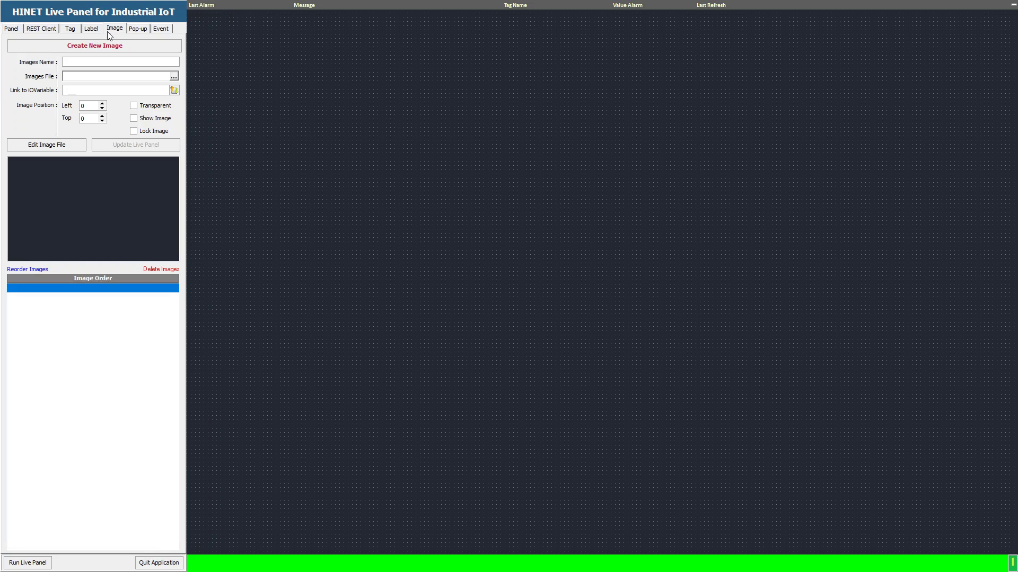
{"action": "left_click", "coordinate": [96, 45]}
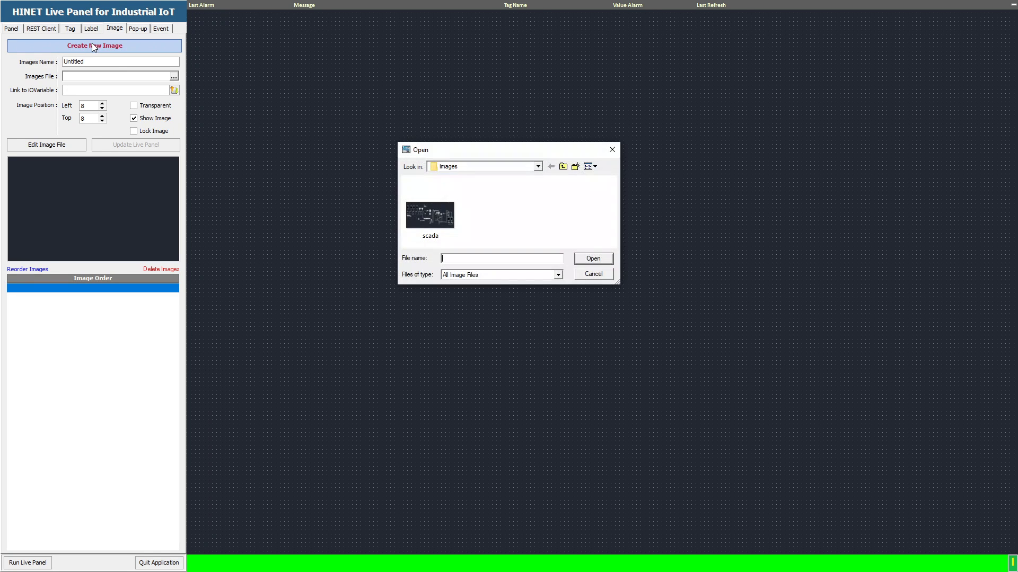
{"action": "double_click", "coordinate": [430, 212]}
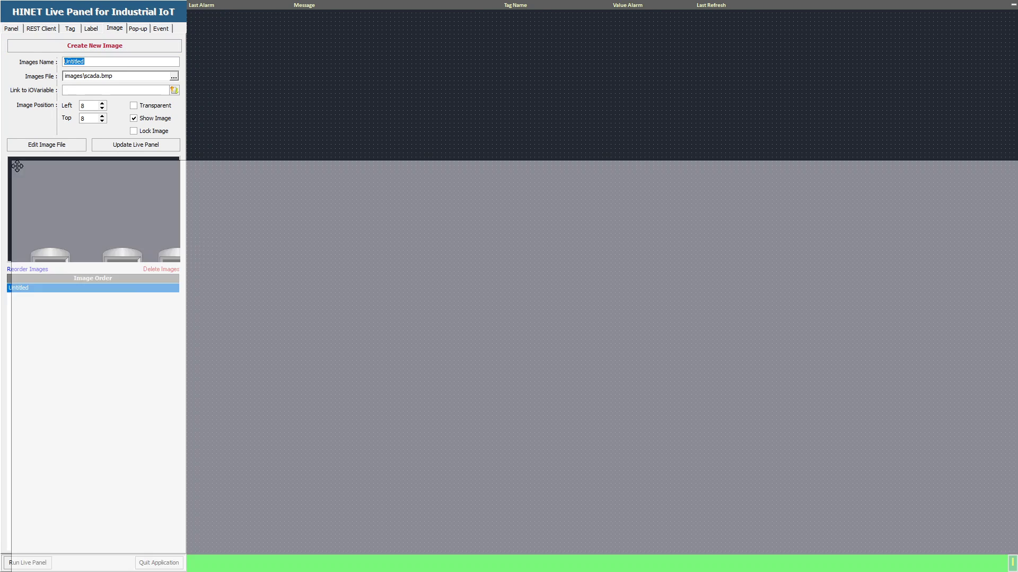
{"action": "left_click_drag", "start_coordinate": [18, 165], "coordinate": [474, 95]}
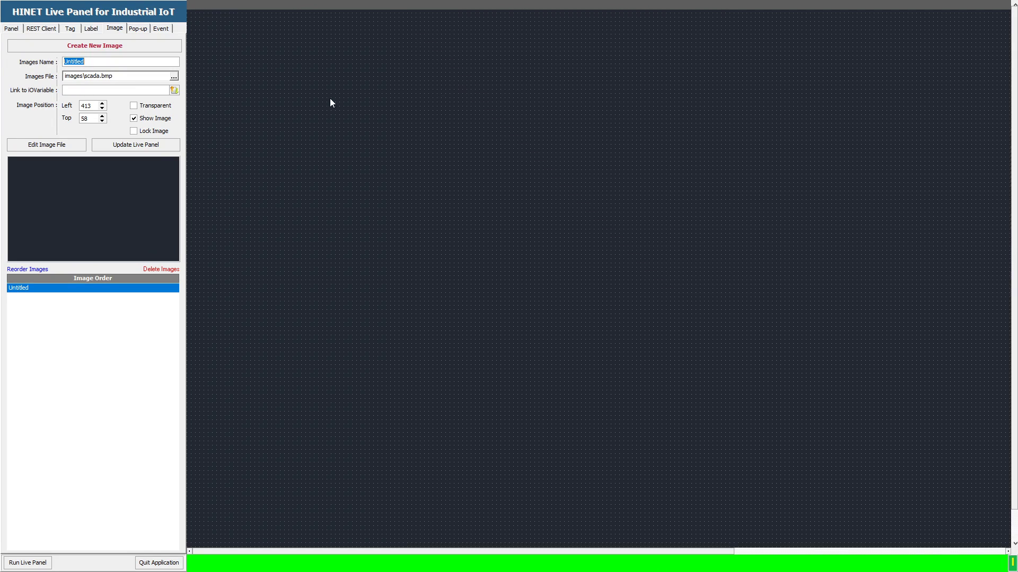
Step: Set the scada image's left and top positions to 0, lock the image, and run the live panel
{"action": "double_click", "coordinate": [87, 106]}
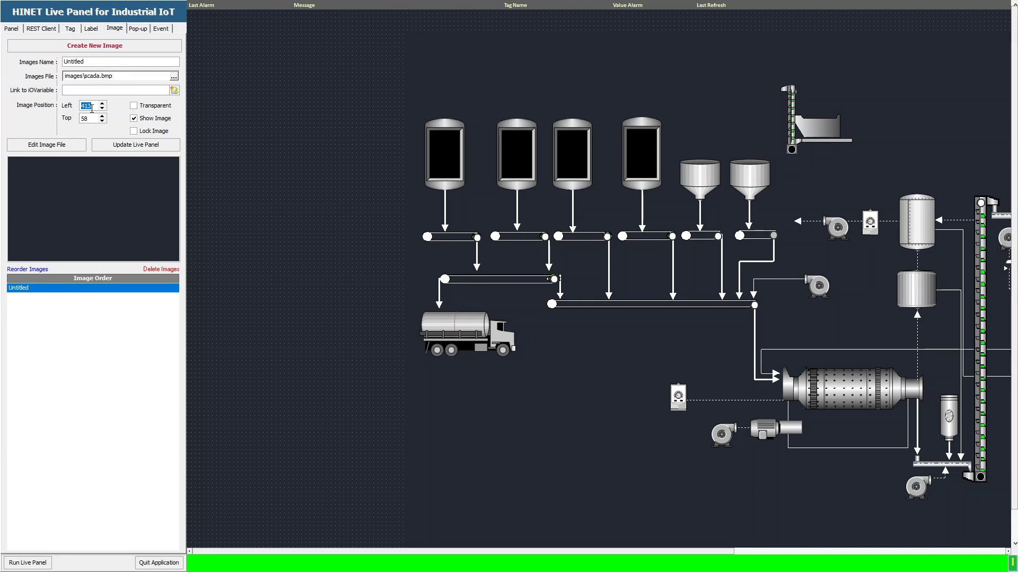
{"action": "type", "text": "0"}
{"action": "double_click", "coordinate": [87, 118]}
{"action": "type", "text": "0"}
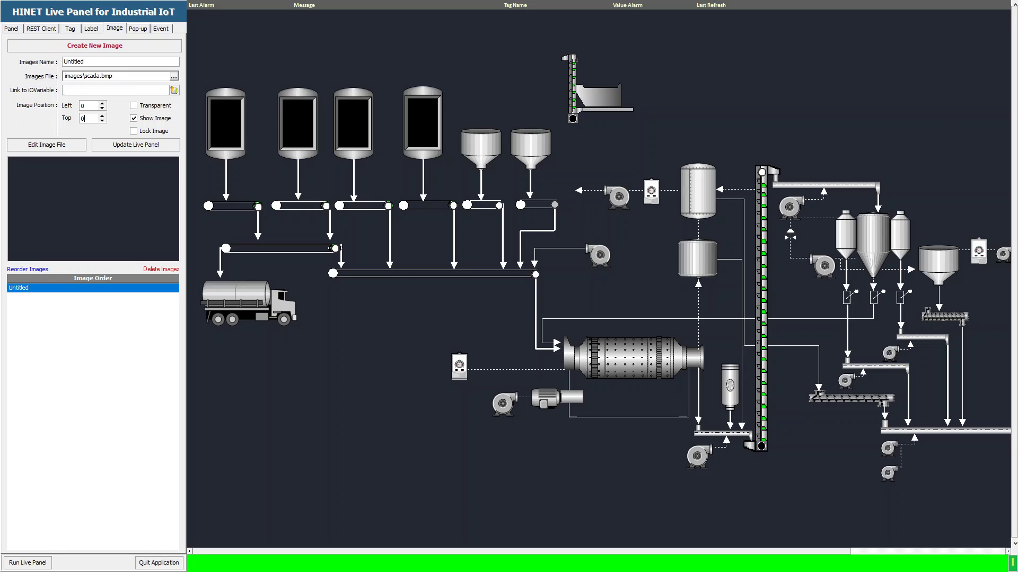
{"action": "left_click", "coordinate": [134, 131]}
{"action": "left_click", "coordinate": [13, 563]}
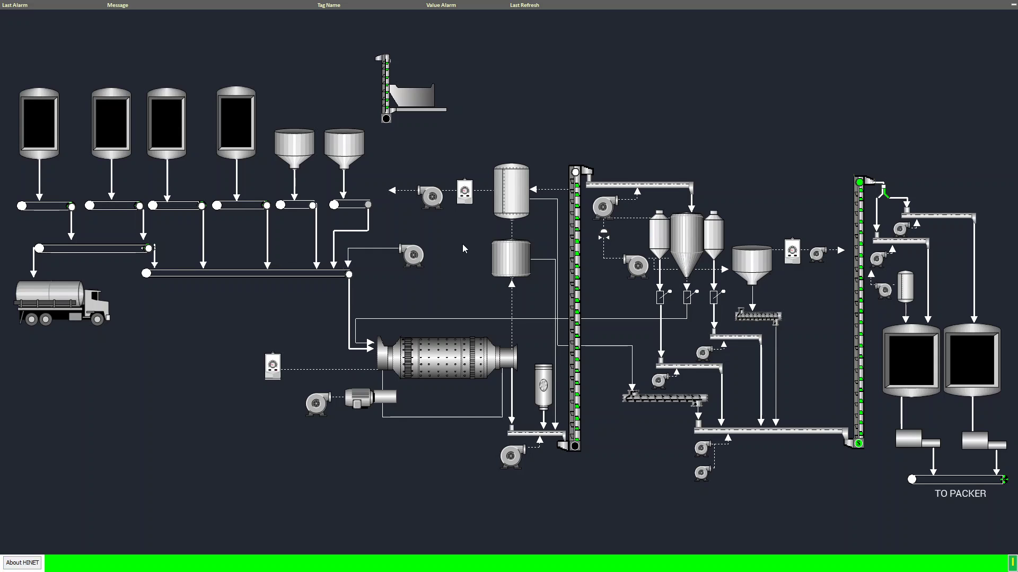
Step: Switch to PowerPoint to check the slide's custom width and height, and return to the running live panel
{"action": "key", "text": "super"}
{"action": "left_click", "coordinate": [205, 565]}
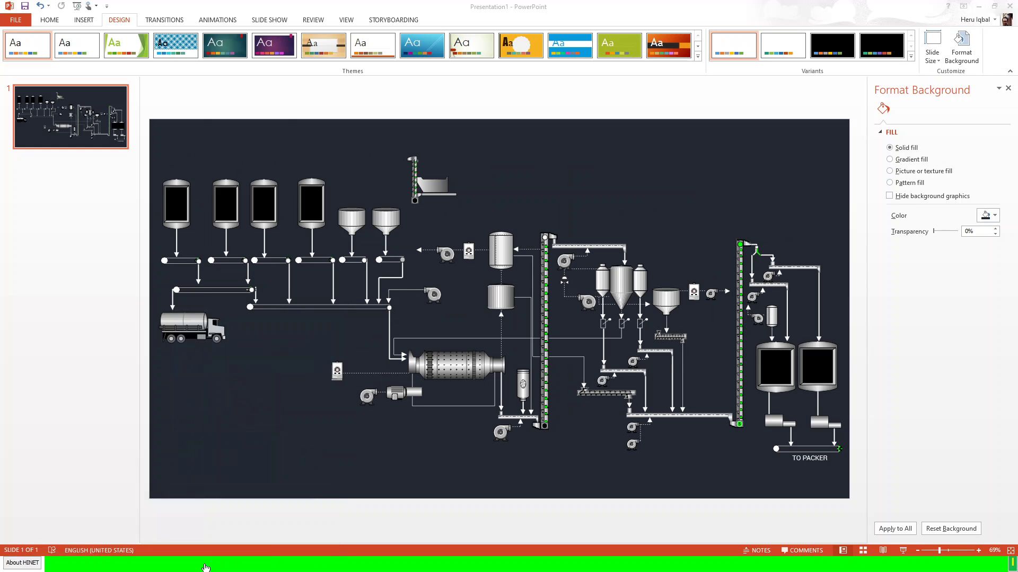
{"action": "left_click", "coordinate": [930, 57]}
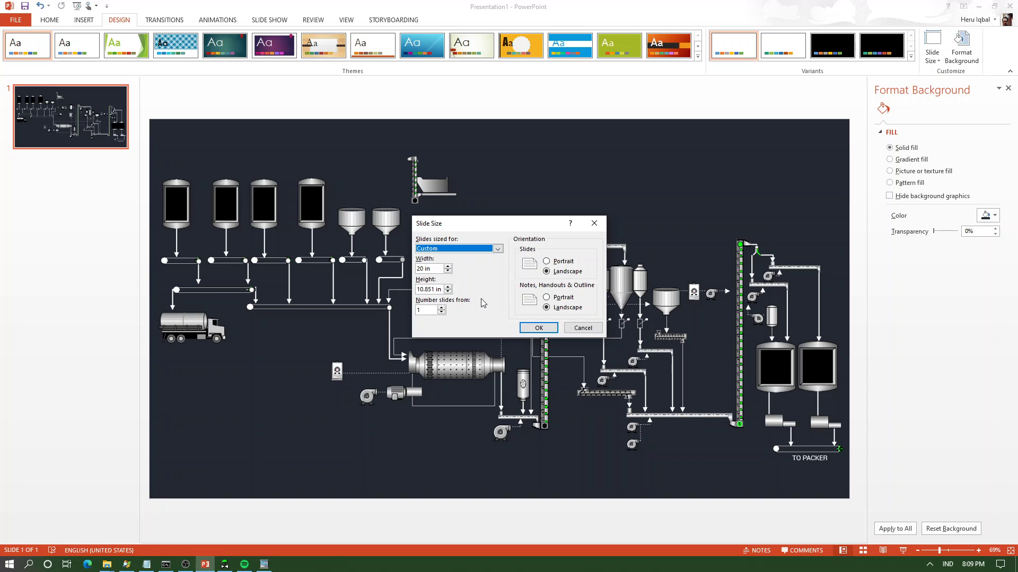
{"action": "left_click", "coordinate": [535, 328]}
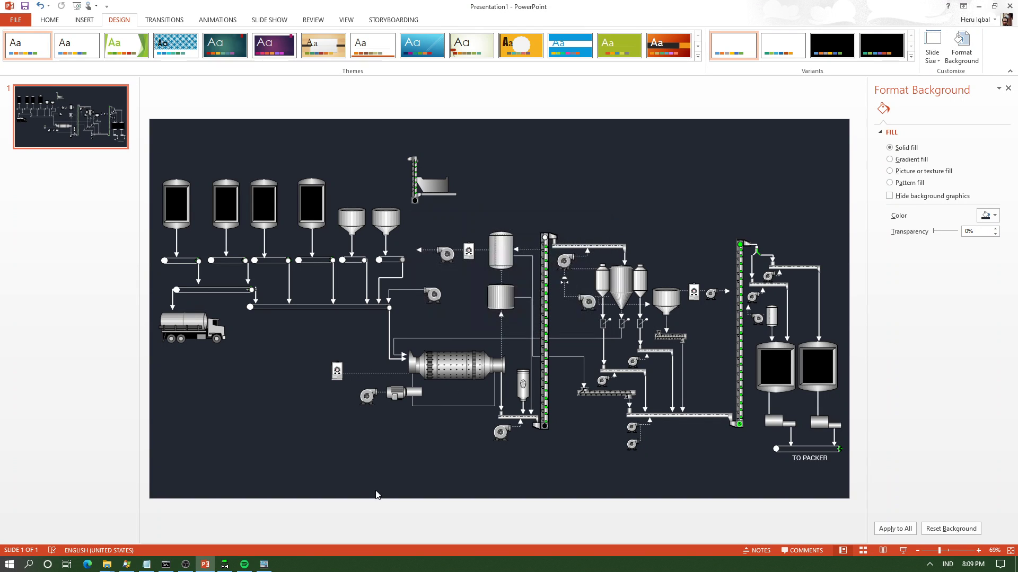
{"action": "left_click", "coordinate": [265, 565]}
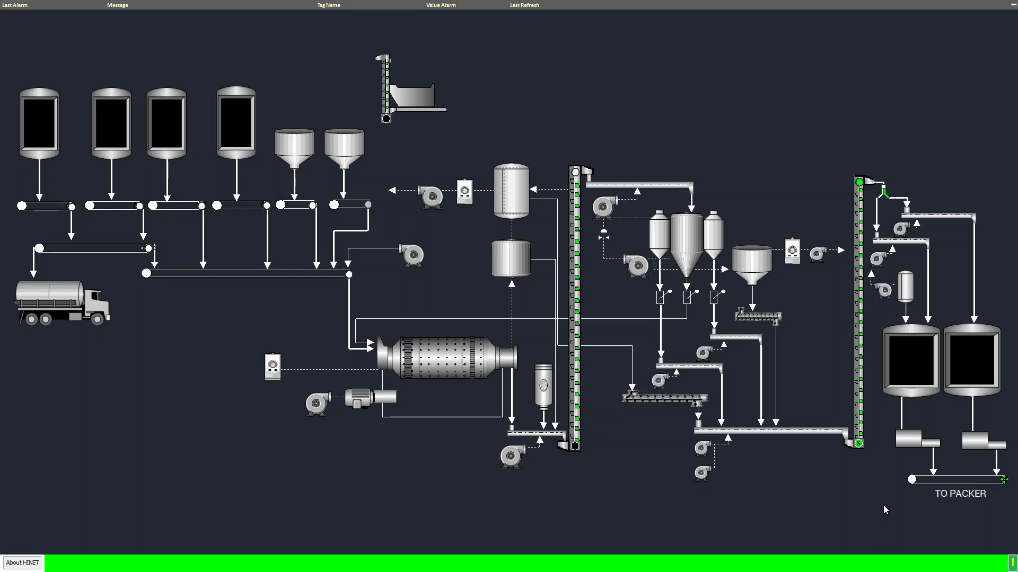
{"action": "key", "text": "super"}
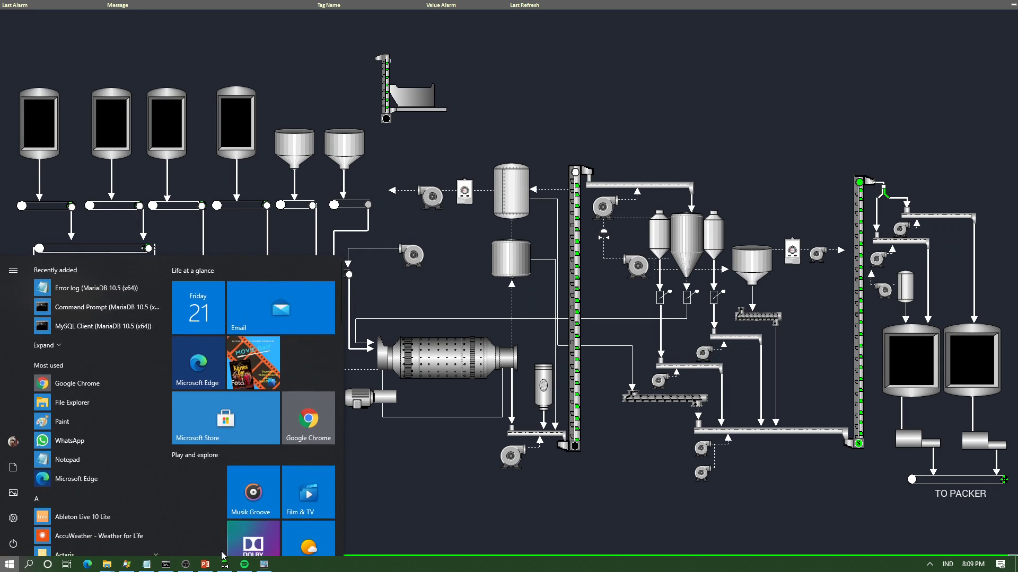
{"action": "mouse_move", "coordinate": [166, 563]}
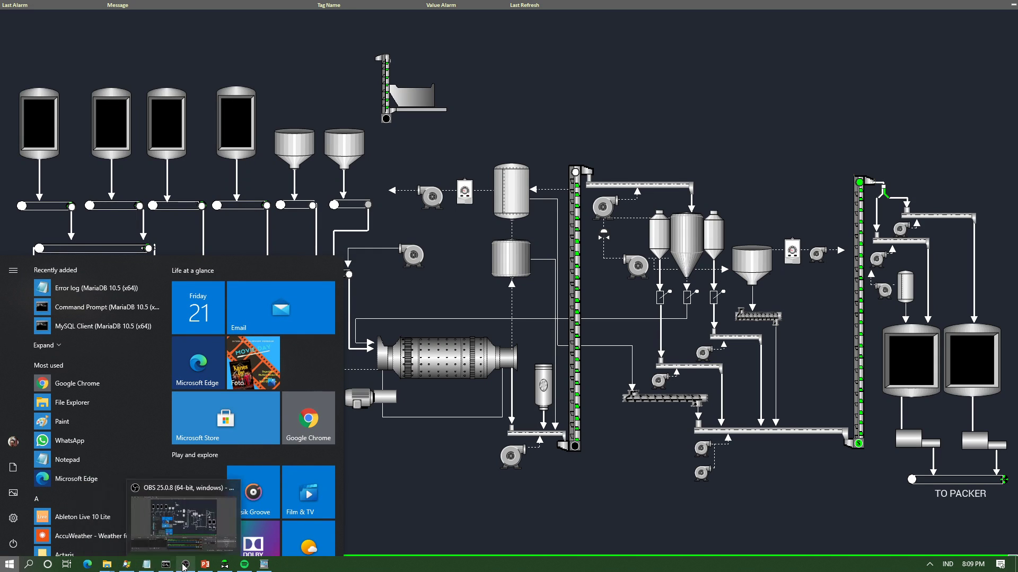
{"action": "left_click", "coordinate": [206, 550]}
Step: Search Windows for "kep" and launch KEPServerEX 6 Configuration
{"action": "key", "text": "super"}
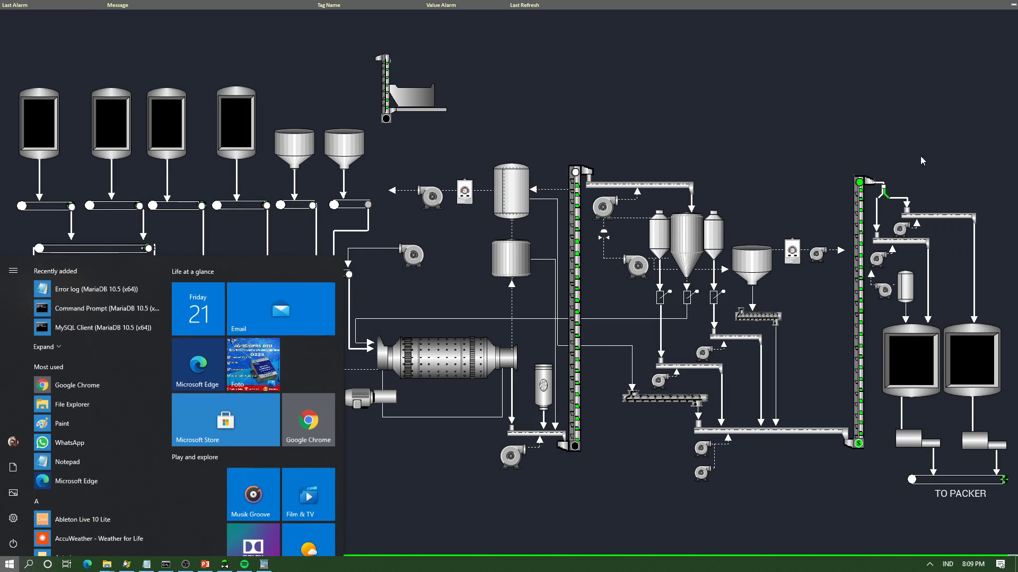
{"action": "left_click", "coordinate": [28, 565]}
{"action": "type", "text": "kep"}
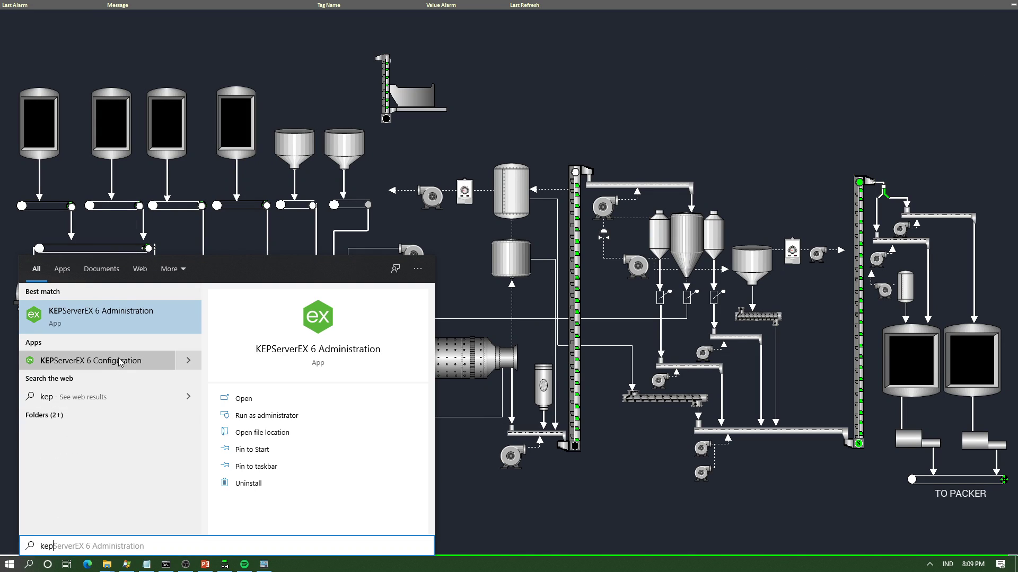
{"action": "left_click", "coordinate": [121, 361]}
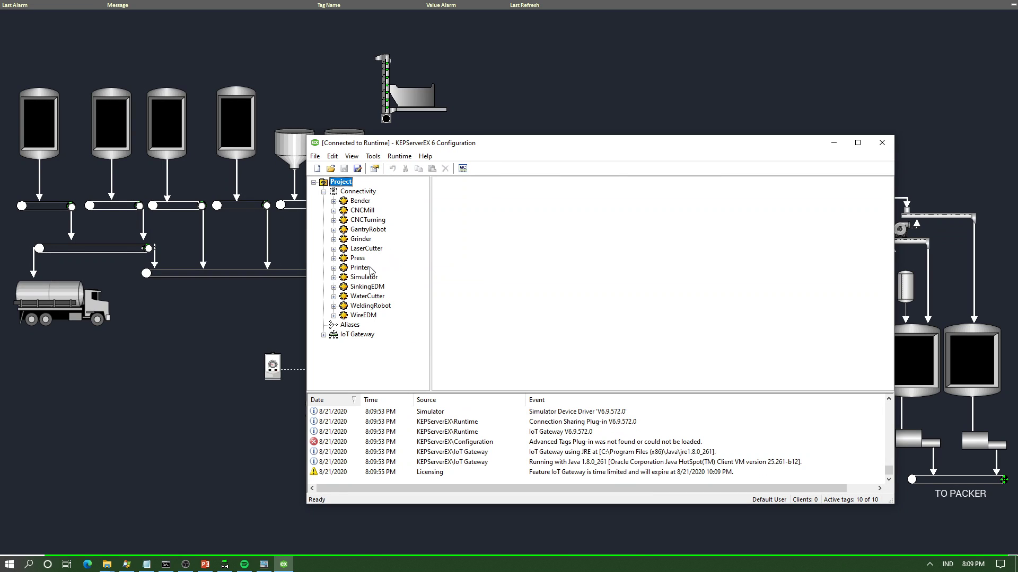
Step: Expand the Simulator channel and examine the tags of its CEMENT device
{"action": "left_click", "coordinate": [342, 278]}
{"action": "left_click", "coordinate": [334, 277]}
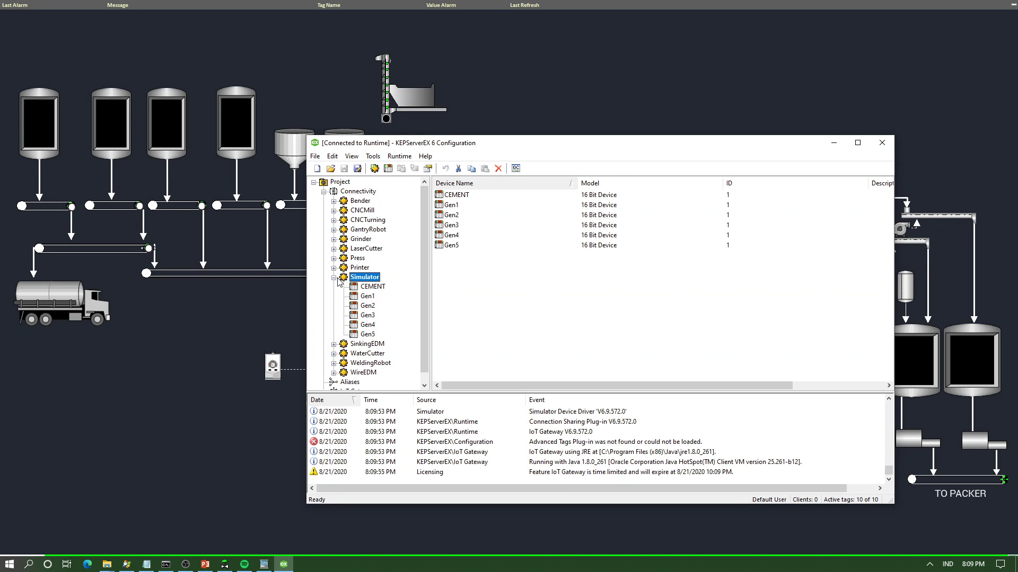
{"action": "left_click", "coordinate": [371, 287]}
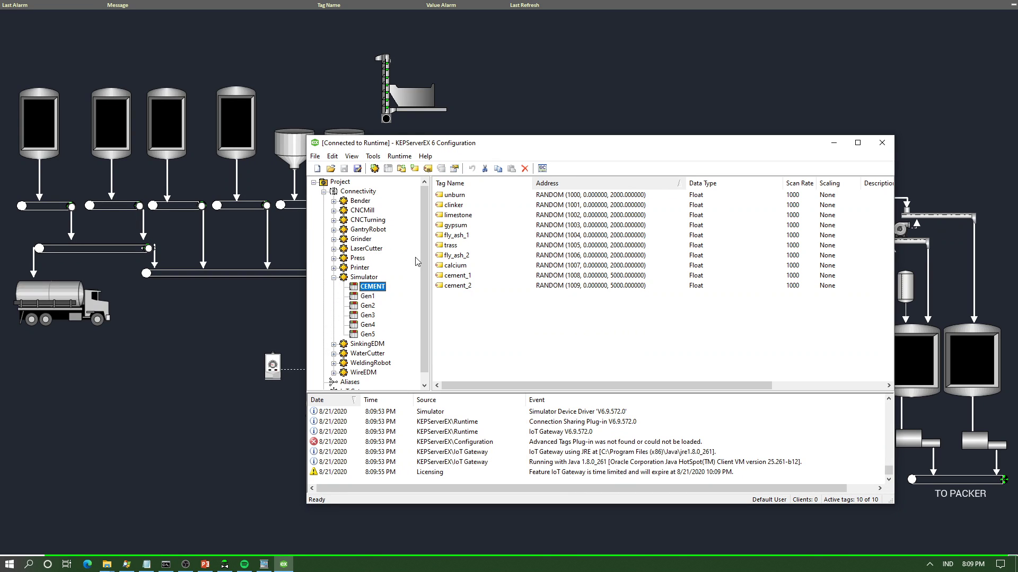
Step: Launch the OPC Quick Client and examine the live tag values of the Simulator.CEMENT group
{"action": "left_click", "coordinate": [542, 168]}
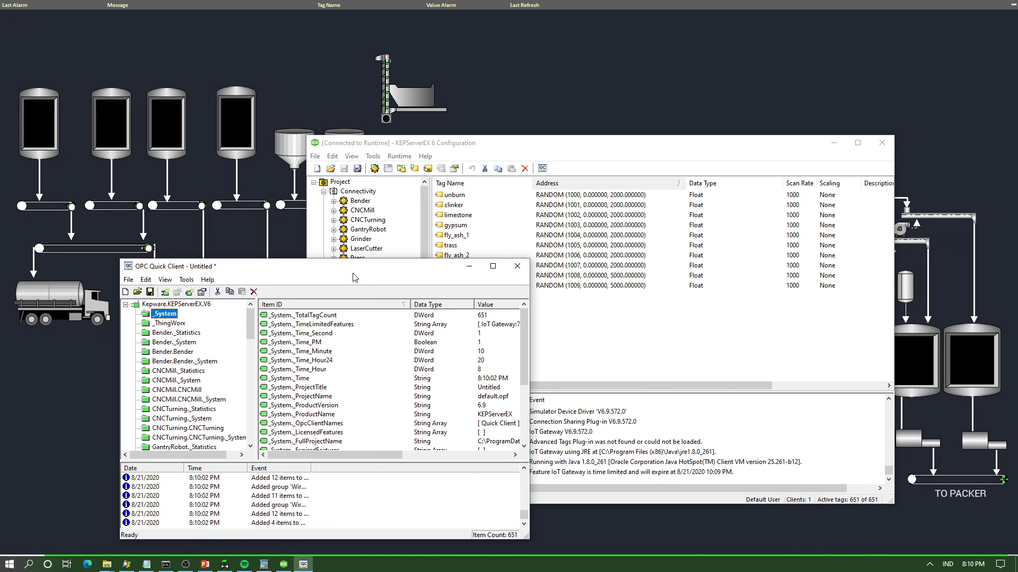
{"action": "left_click_drag", "start_coordinate": [353, 273], "coordinate": [583, 171]}
{"action": "scroll", "coordinate": [431, 301], "scroll_direction": "down", "scroll_amount": 6}
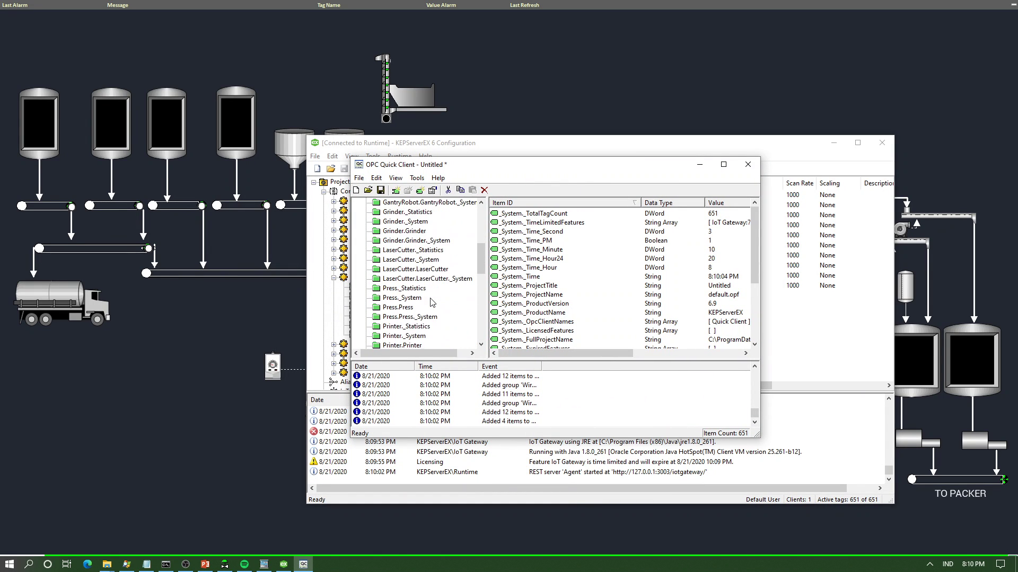
{"action": "scroll", "coordinate": [431, 301], "scroll_direction": "down", "scroll_amount": 4}
{"action": "left_click", "coordinate": [426, 270]}
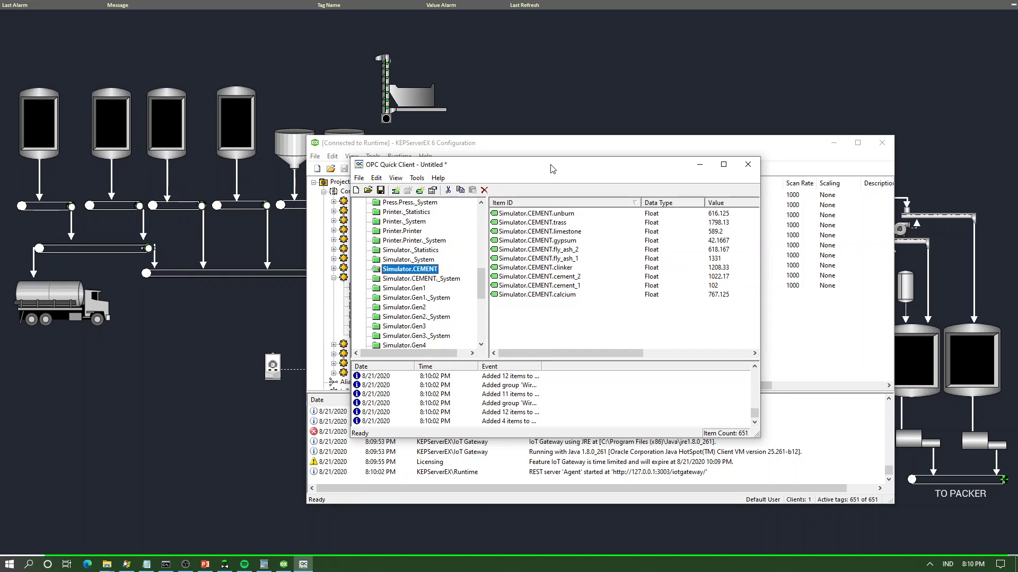
Step: Return to KEPServerEX Configuration, collapse Connectivity, and view the server tags of the IoT Gateway's Agent
{"action": "left_click", "coordinate": [562, 148]}
{"action": "left_click", "coordinate": [324, 192]}
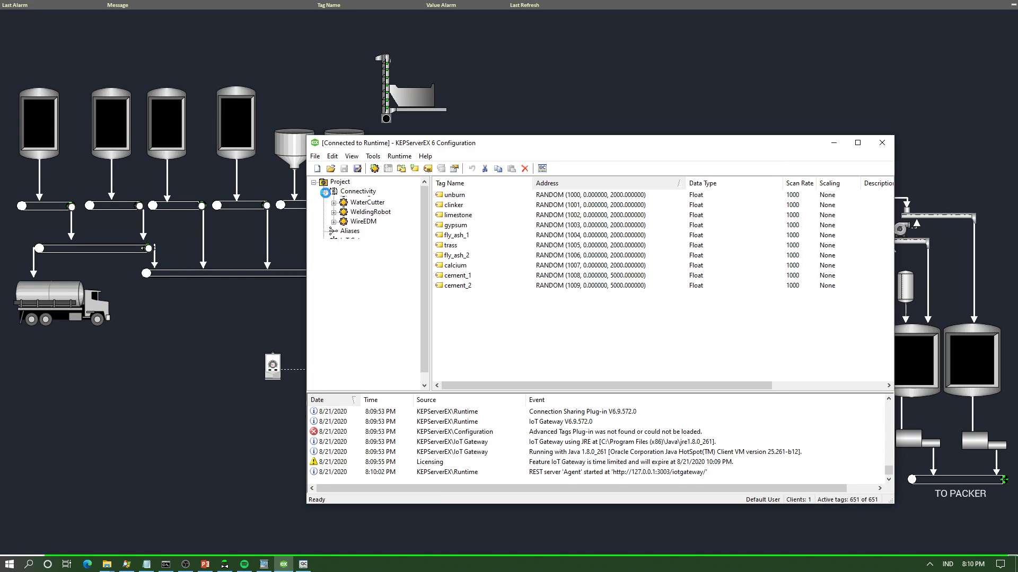
{"action": "left_click", "coordinate": [344, 212]}
{"action": "left_click", "coordinate": [324, 212]}
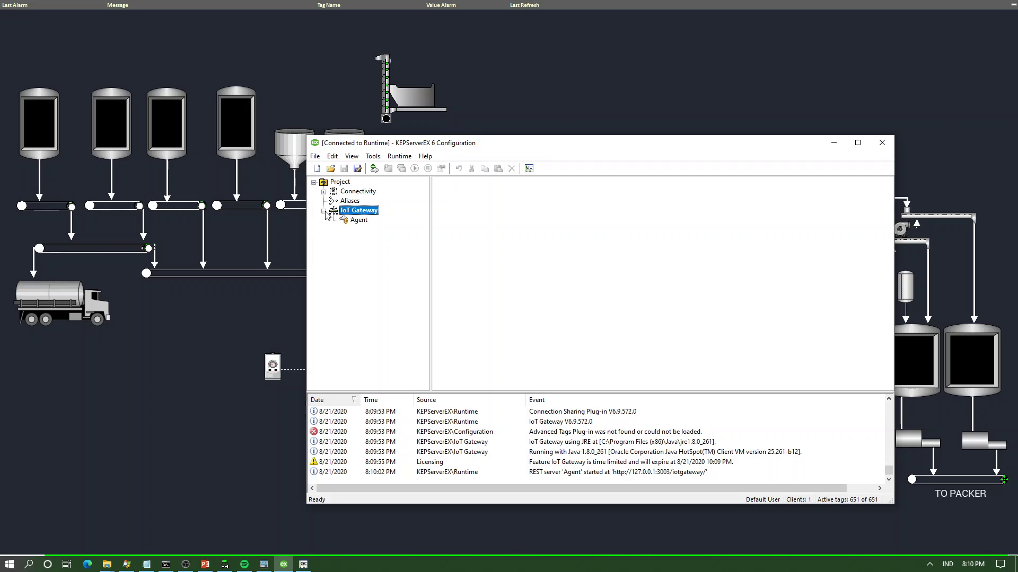
{"action": "left_click", "coordinate": [350, 221]}
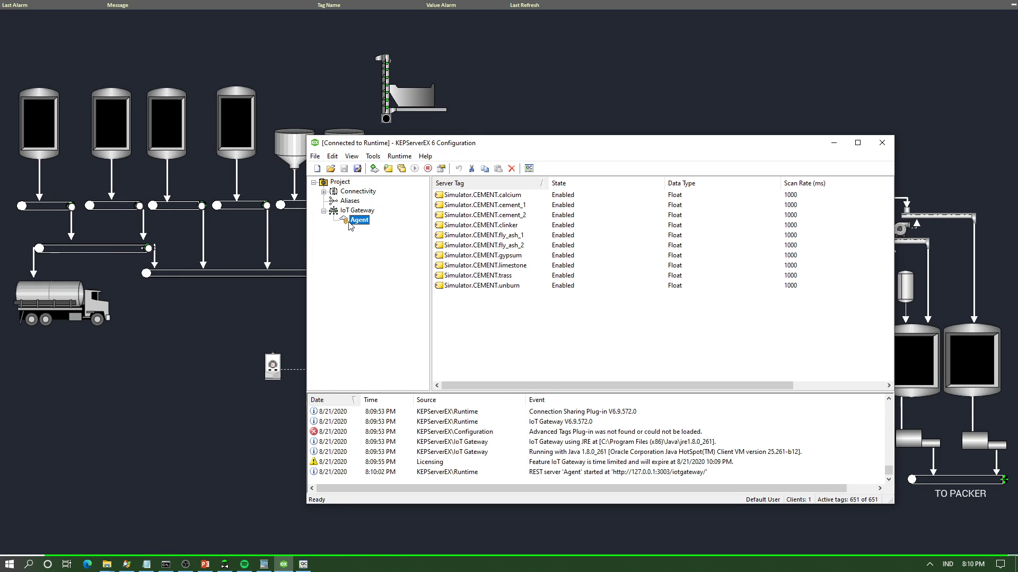
Step: View the general properties of the IoT Gateway's Agent and close them without changes
{"action": "right_click", "coordinate": [351, 222]}
{"action": "left_click", "coordinate": [367, 339]}
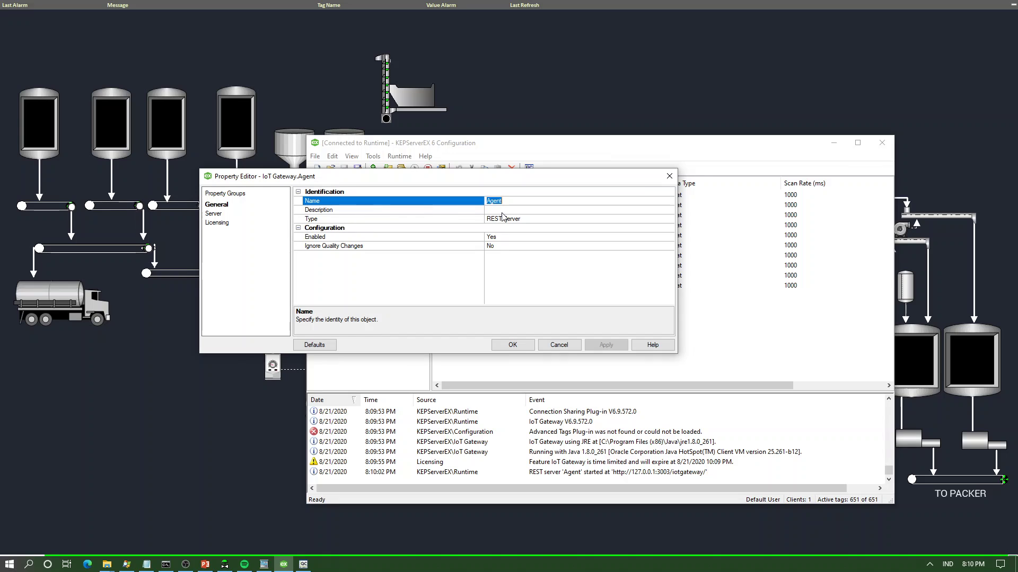
{"action": "left_click", "coordinate": [575, 351]}
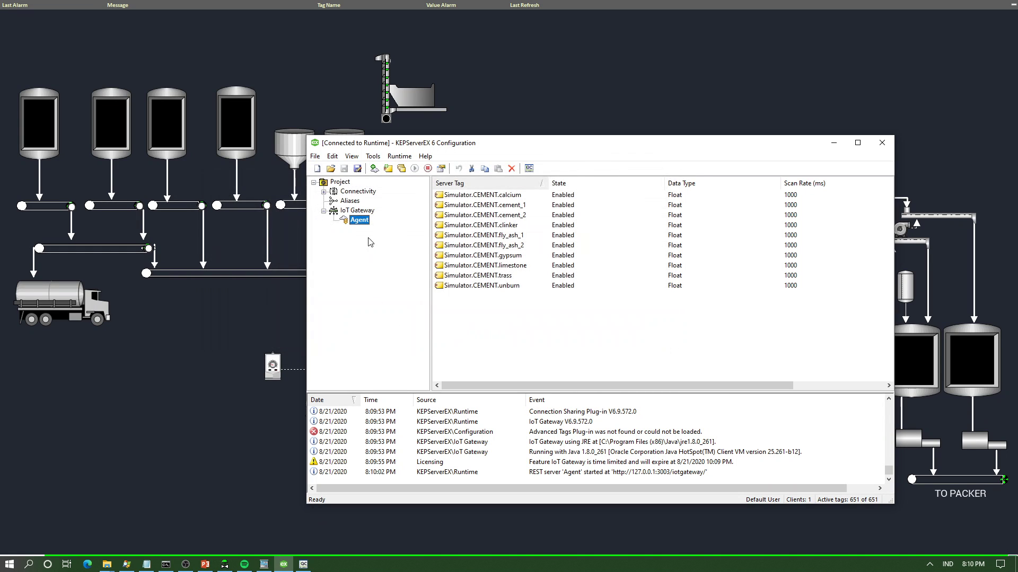
{"action": "right_click", "coordinate": [365, 218]}
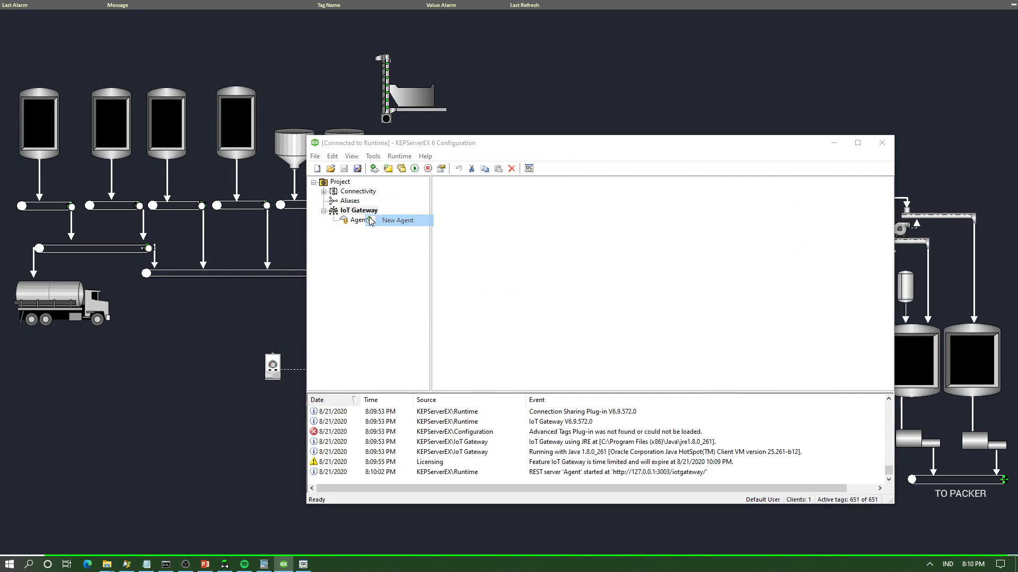
{"action": "left_click", "coordinate": [392, 221]}
{"action": "left_click", "coordinate": [562, 306]}
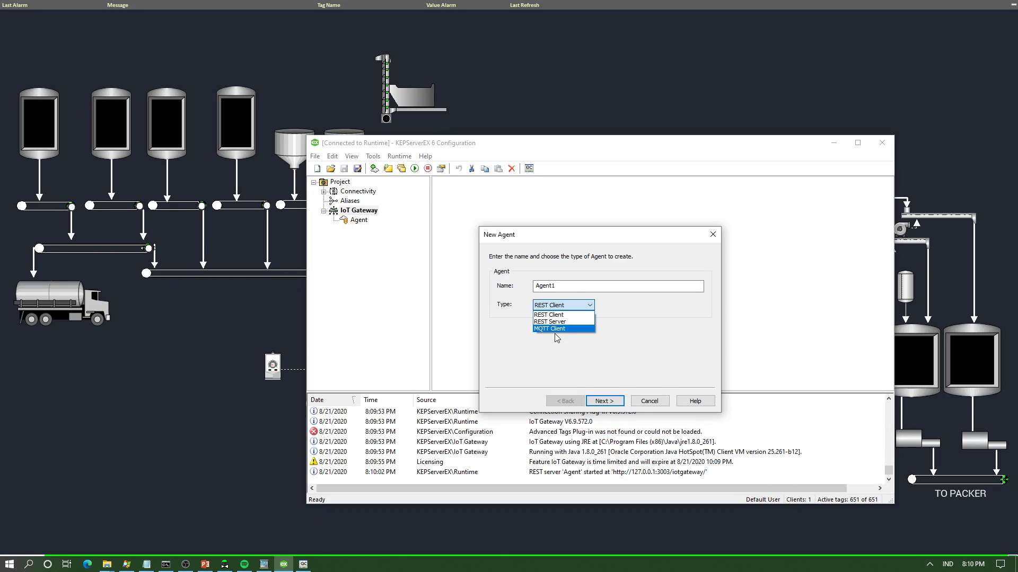
{"action": "left_click", "coordinate": [557, 323]}
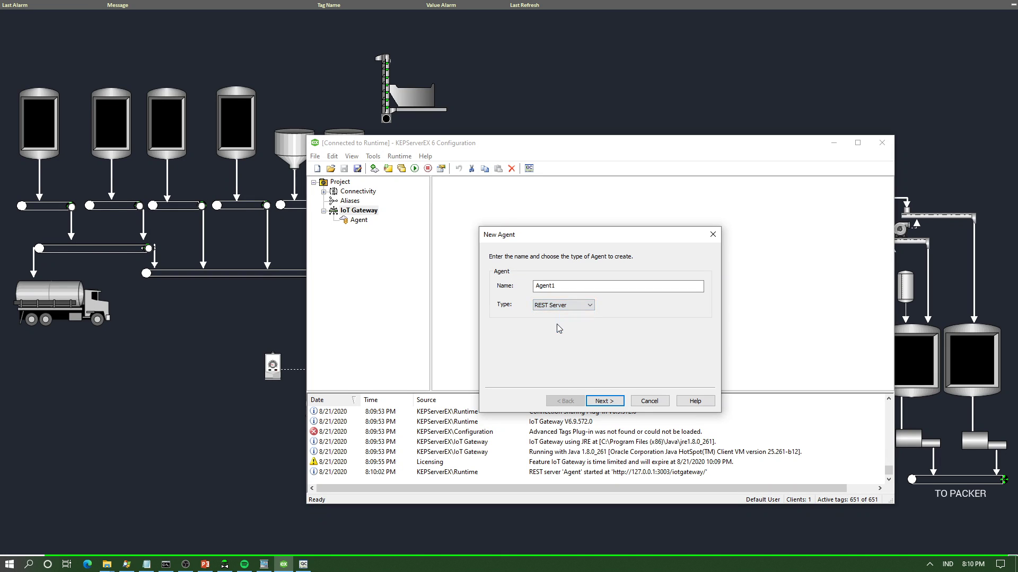
{"action": "left_click", "coordinate": [649, 402]}
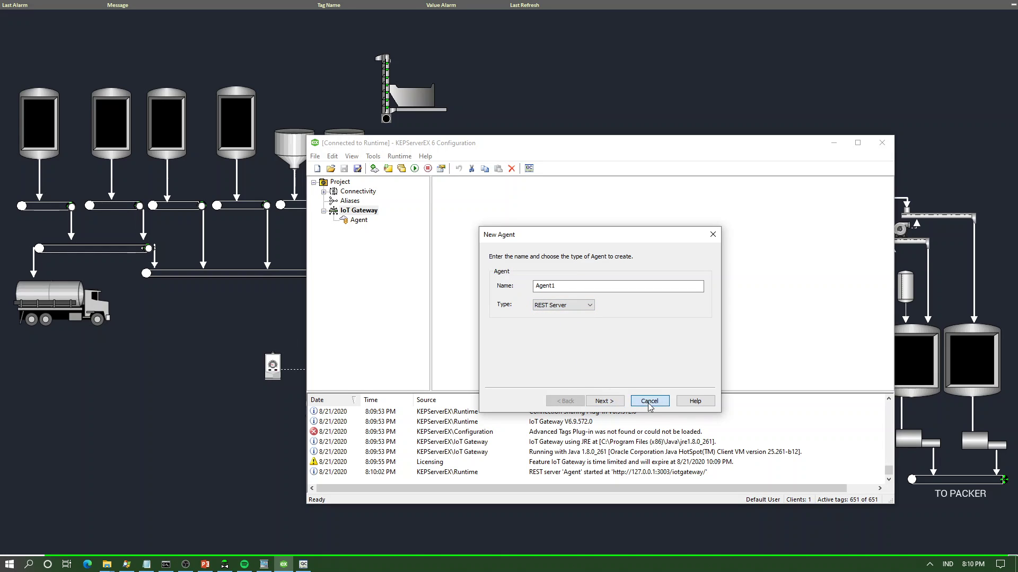
{"action": "right_click", "coordinate": [364, 220]}
{"action": "left_click", "coordinate": [392, 335]}
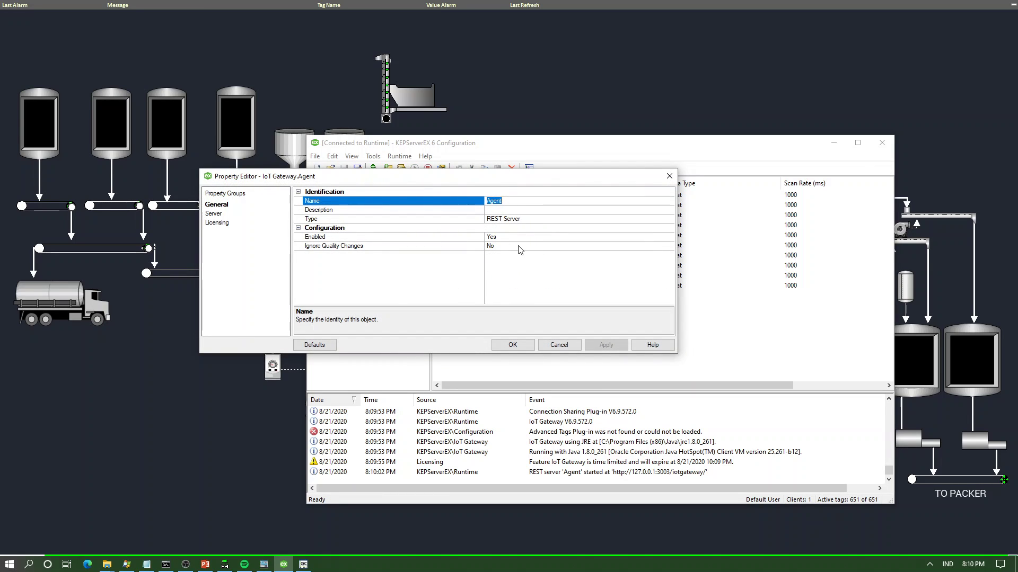
{"action": "left_click", "coordinate": [216, 213]}
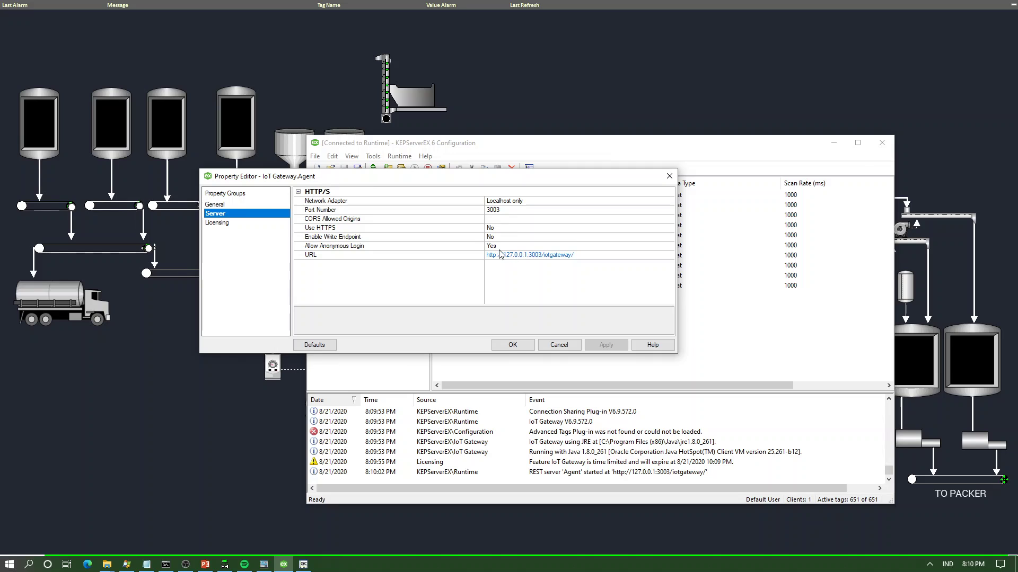
{"action": "left_click", "coordinate": [548, 258]}
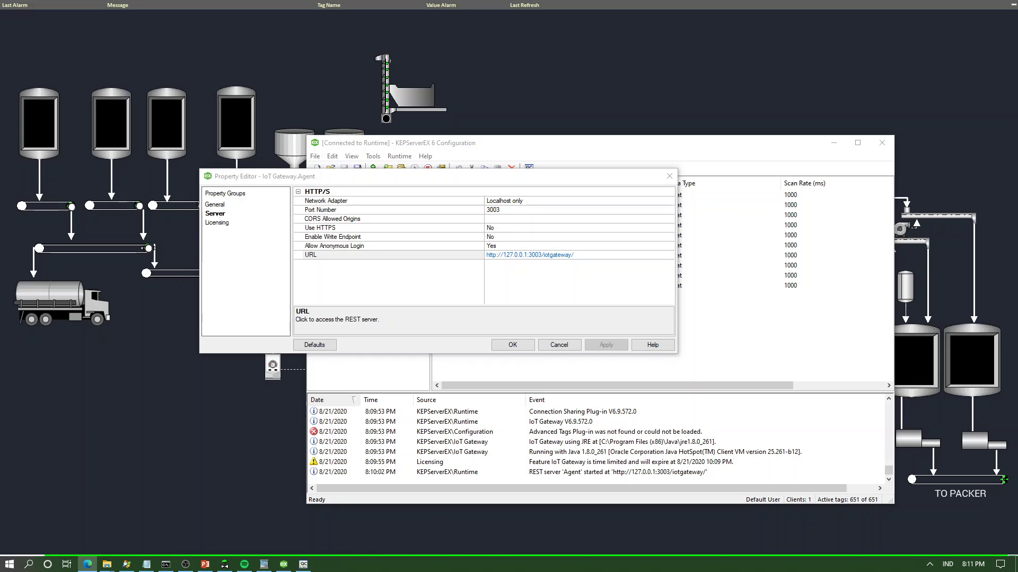
{"action": "double_click", "coordinate": [661, 149]}
Step: Read through the IoT Gateway REST API documentation and open the browse endpoint to list the available tags
{"action": "scroll", "coordinate": [547, 306], "scroll_direction": "down", "scroll_amount": 12}
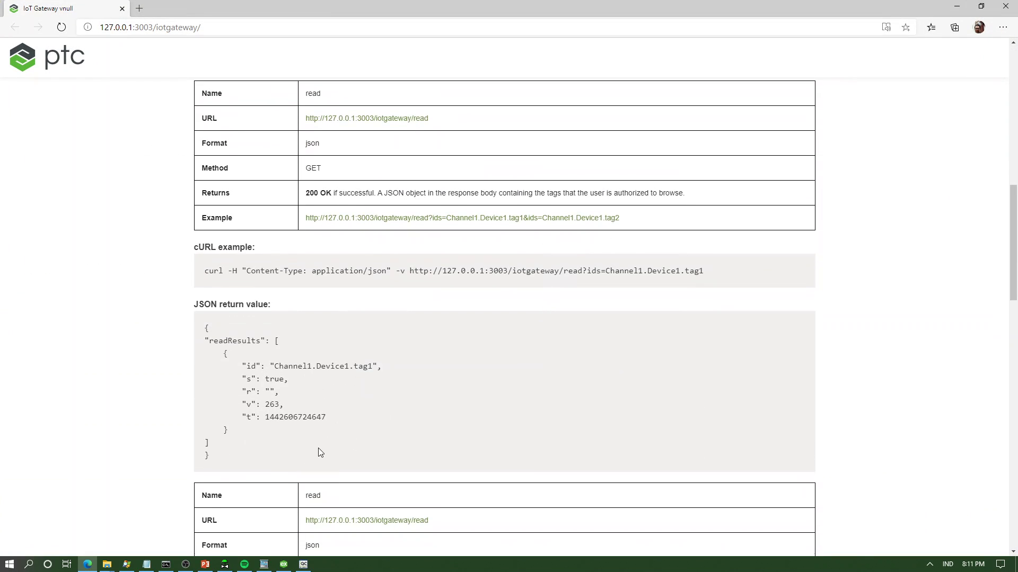
{"action": "scroll", "coordinate": [320, 453], "scroll_direction": "down", "scroll_amount": 2}
{"action": "scroll", "coordinate": [295, 408], "scroll_direction": "up", "scroll_amount": 10}
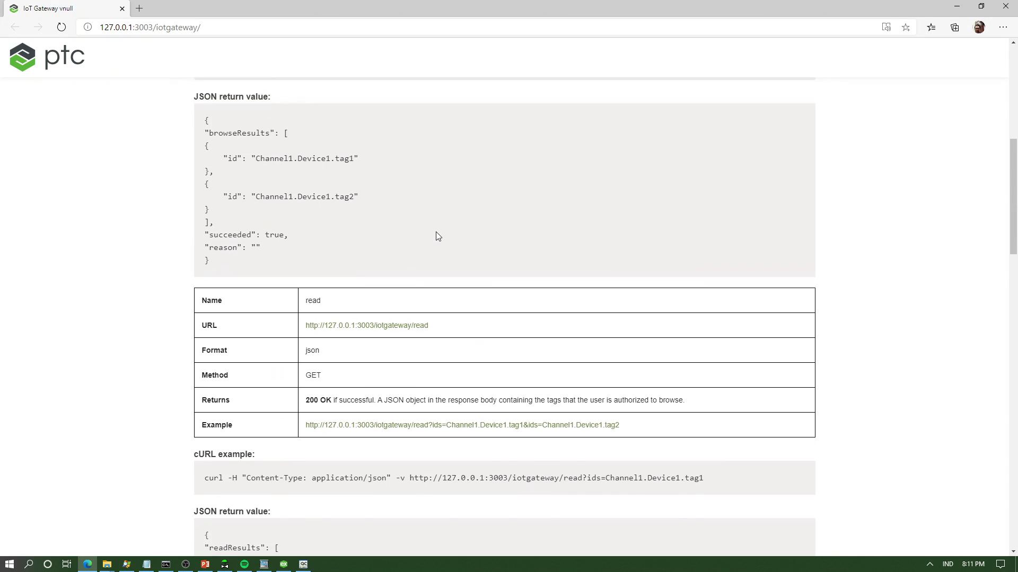
{"action": "scroll", "coordinate": [423, 231], "scroll_direction": "up", "scroll_amount": 2}
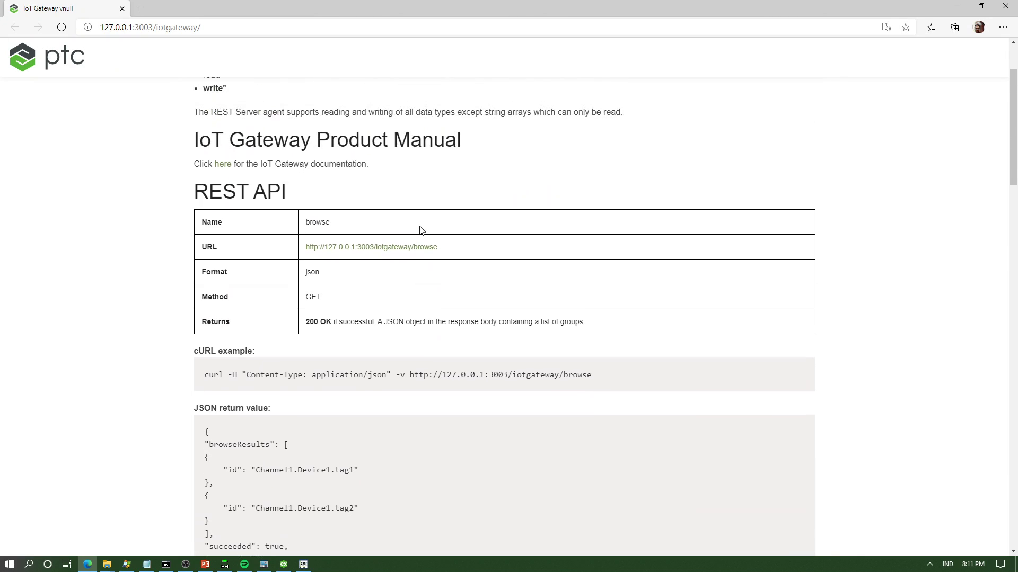
{"action": "left_click", "coordinate": [379, 248]}
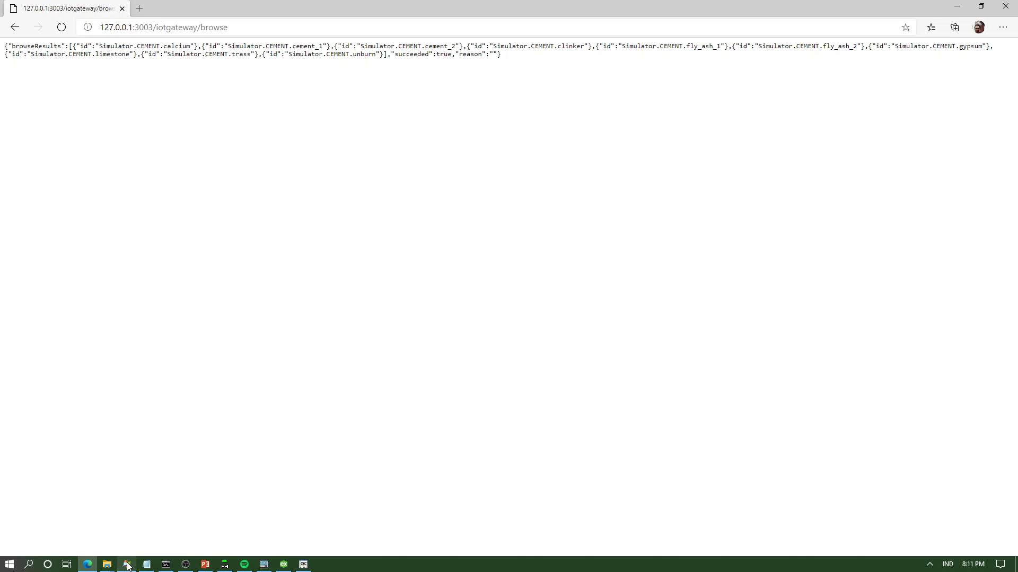
{"action": "left_click", "coordinate": [145, 565]}
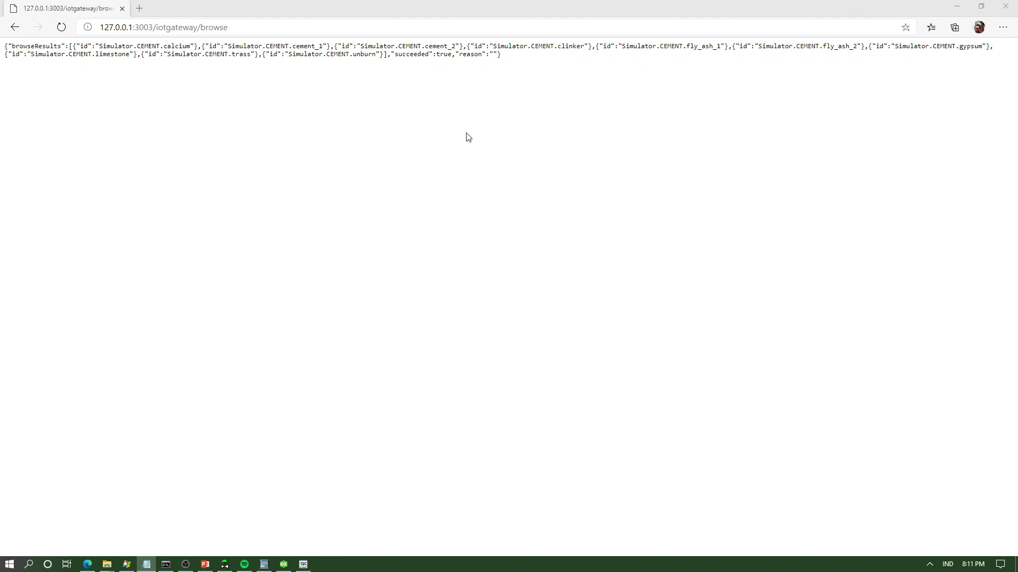
{"action": "left_click", "coordinate": [139, 8]}
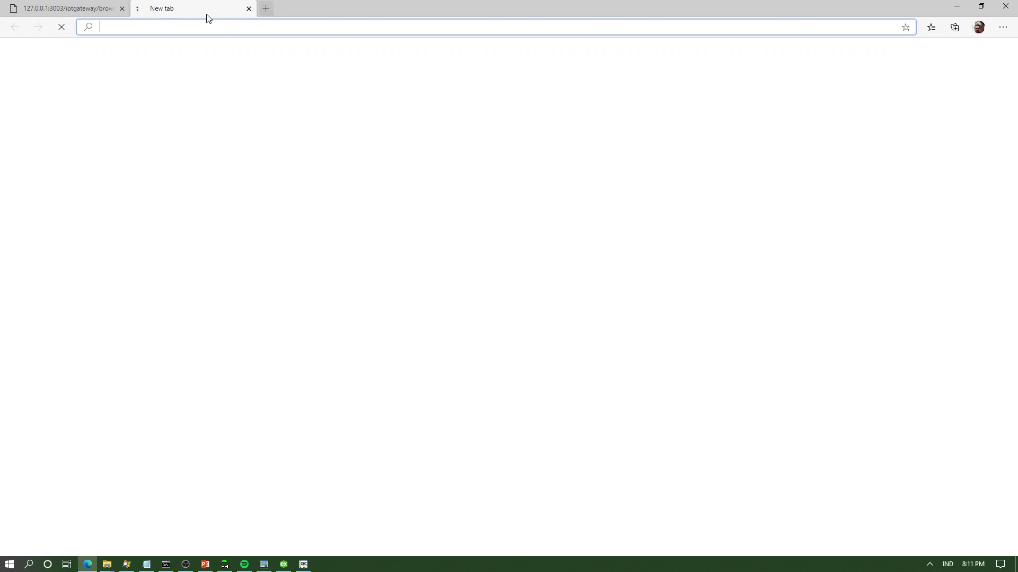
{"action": "type", "text": "http://127.0.0.1:3003/iotgateway/read?ids=Simulator.CEMENT.unburn&ids=Simulator.CEMENT.clinker&ids=Simulator.CEMENT.limestone&ids=Simulator.CEMENT.gypsum&ids=Simulator.CEMENT.fly_ash_1&ids=Simulator.CEMENT.trass&ids=Simulator.CEMENT.fly_ash_2&ids=Simulator.CEMENT.calcium&ids=Simulator.CEMENT.cement_1&ids=Simulator.CEMENT.cement_2"}
{"action": "key", "text": "Return"}
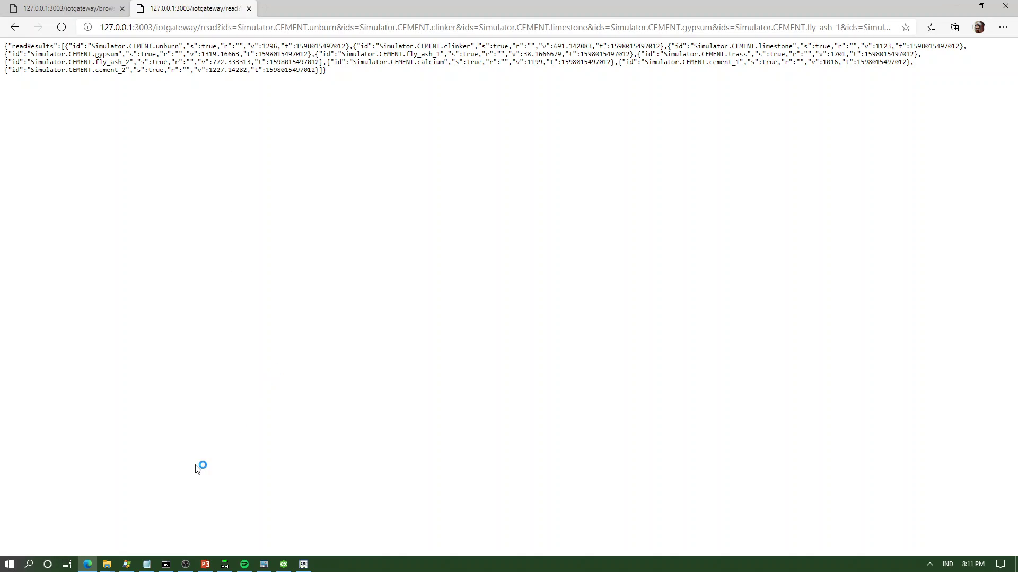
Step: Launch Google Chrome and open the Node-RED editor at 127.0.0.1:1880
{"action": "left_click", "coordinate": [9, 564]}
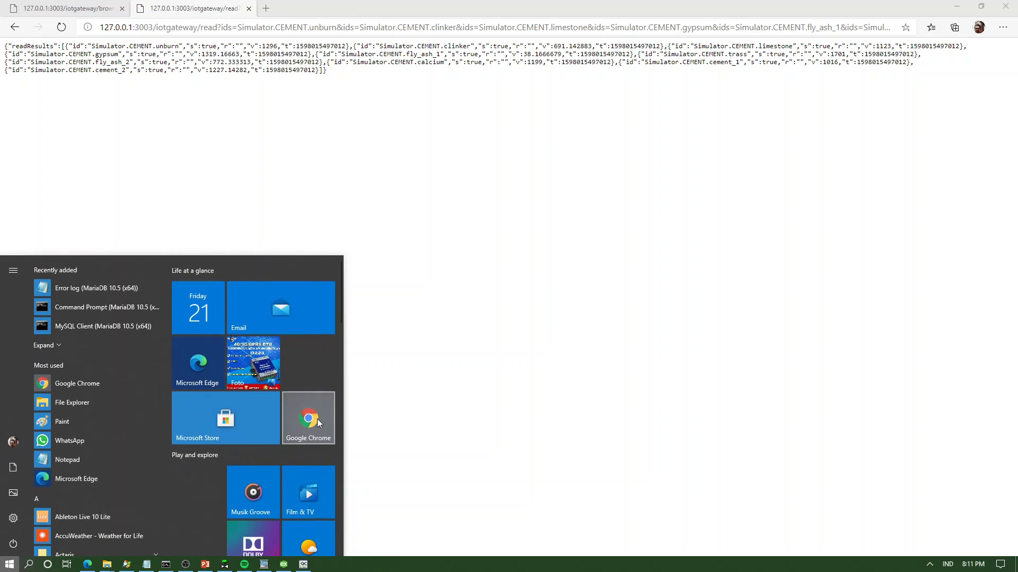
{"action": "left_click", "coordinate": [317, 420]}
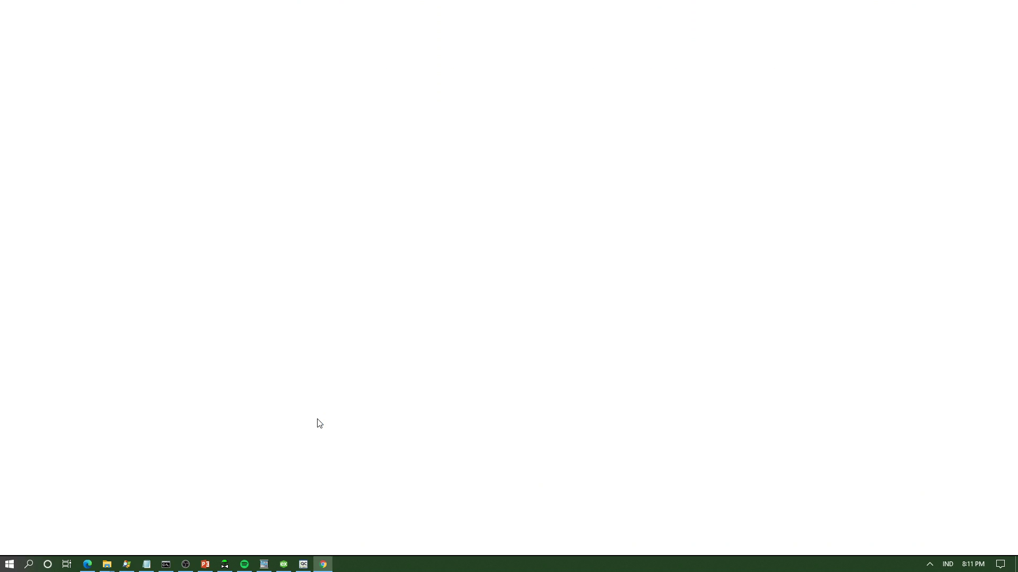
{"action": "type", "text": "1"}
{"action": "key", "text": "Return"}
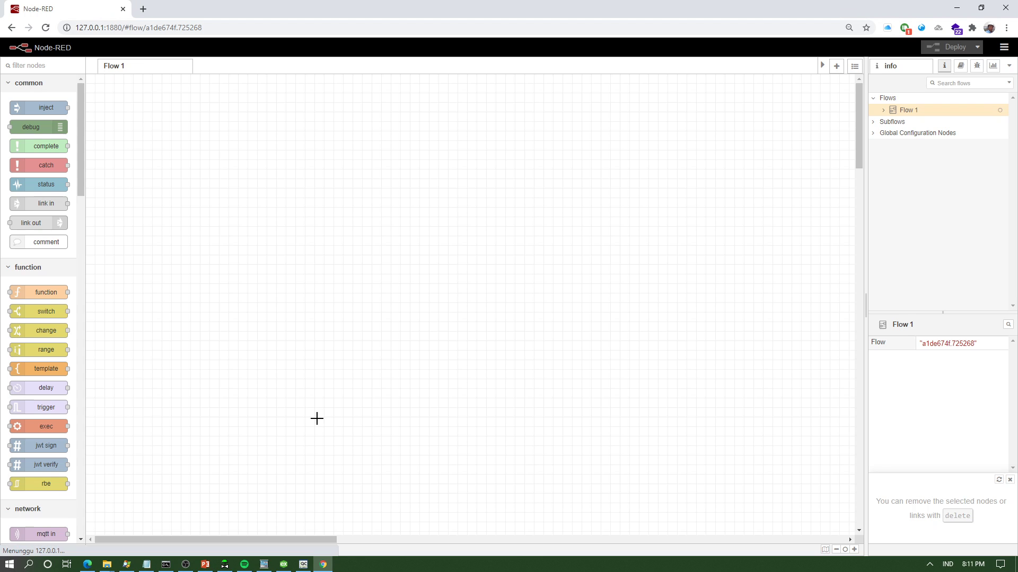
Step: Add an http request node to Flow 1 and set its URL to the IoT Gateway read address for the Simulator.CEMENT tags
{"action": "scroll", "coordinate": [73, 335], "scroll_direction": "down", "scroll_amount": 5}
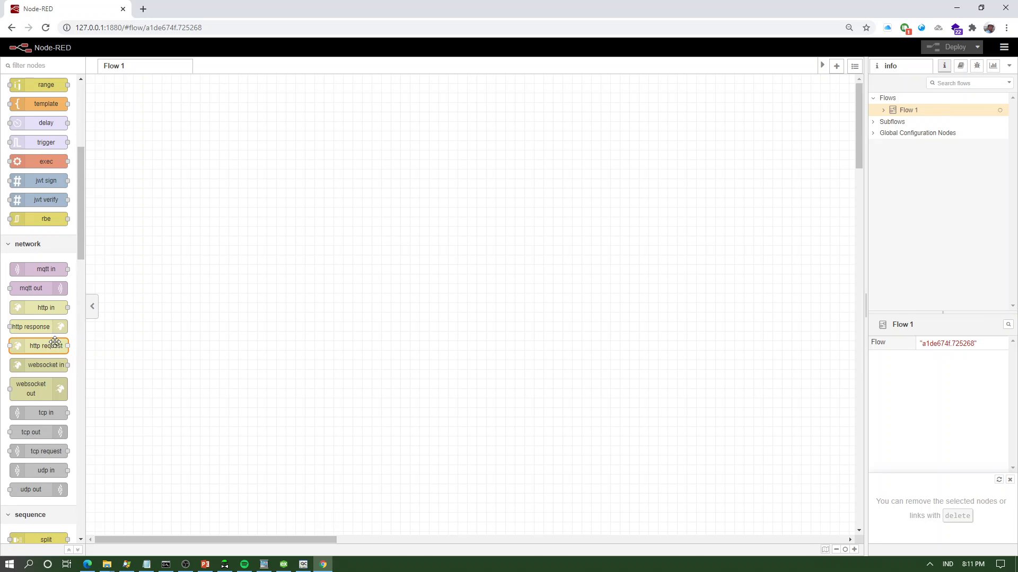
{"action": "left_click_drag", "start_coordinate": [52, 343], "coordinate": [153, 111]}
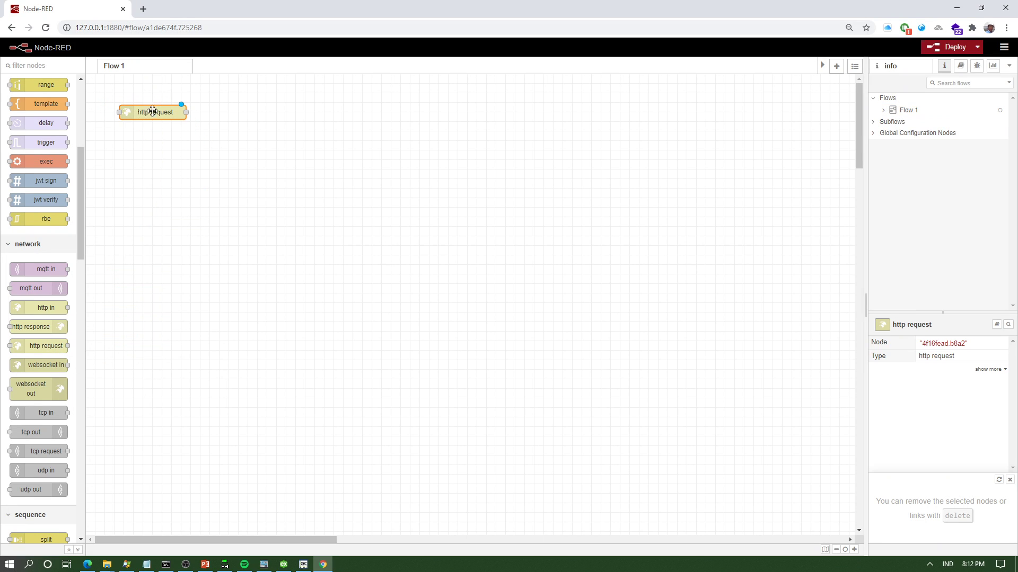
{"action": "double_click", "coordinate": [151, 113]}
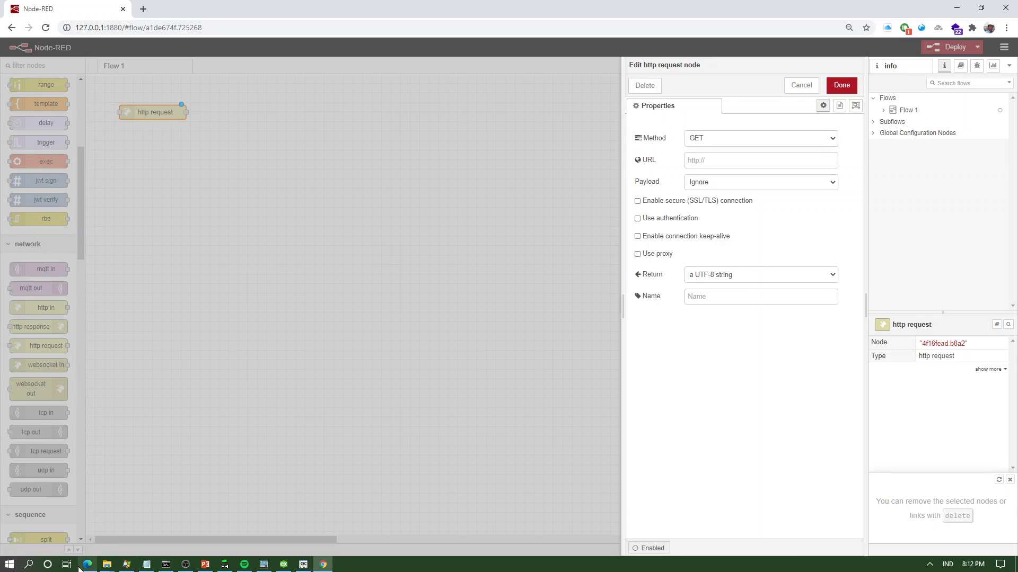
{"action": "left_click", "coordinate": [694, 165]}
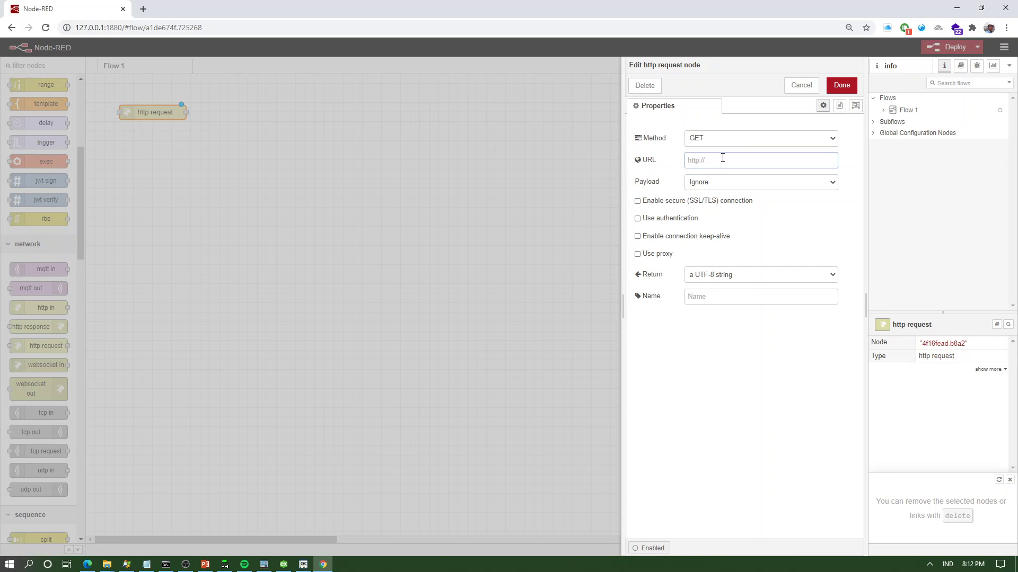
{"action": "key", "text": "ctrl+v"}
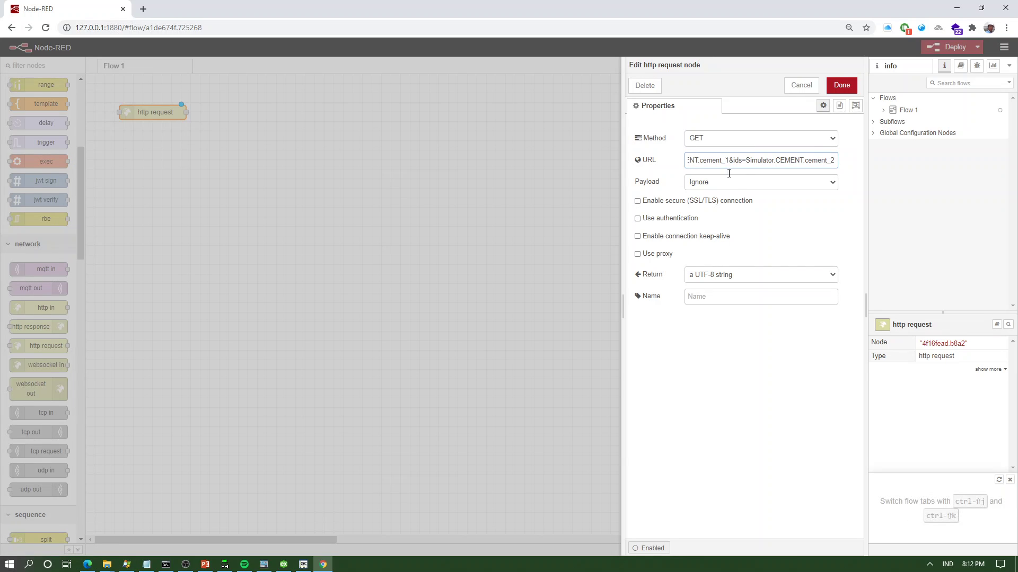
Step: Leave the http request node's payload on Ignore, make it return a parsed JSON object, and save the node
{"action": "left_click", "coordinate": [734, 185]}
{"action": "left_click", "coordinate": [734, 200]}
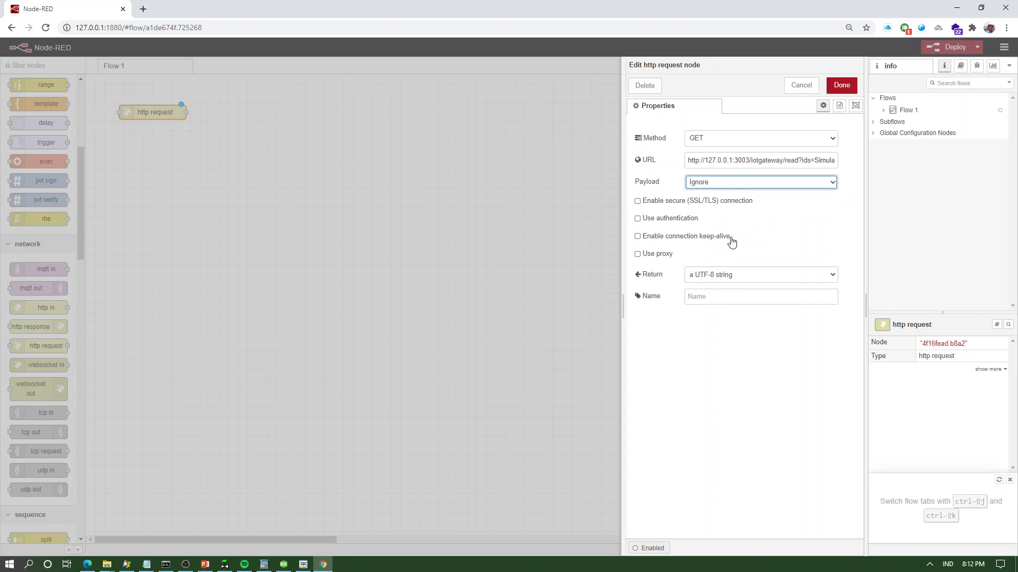
{"action": "left_click", "coordinate": [721, 275]}
{"action": "left_click", "coordinate": [726, 326]}
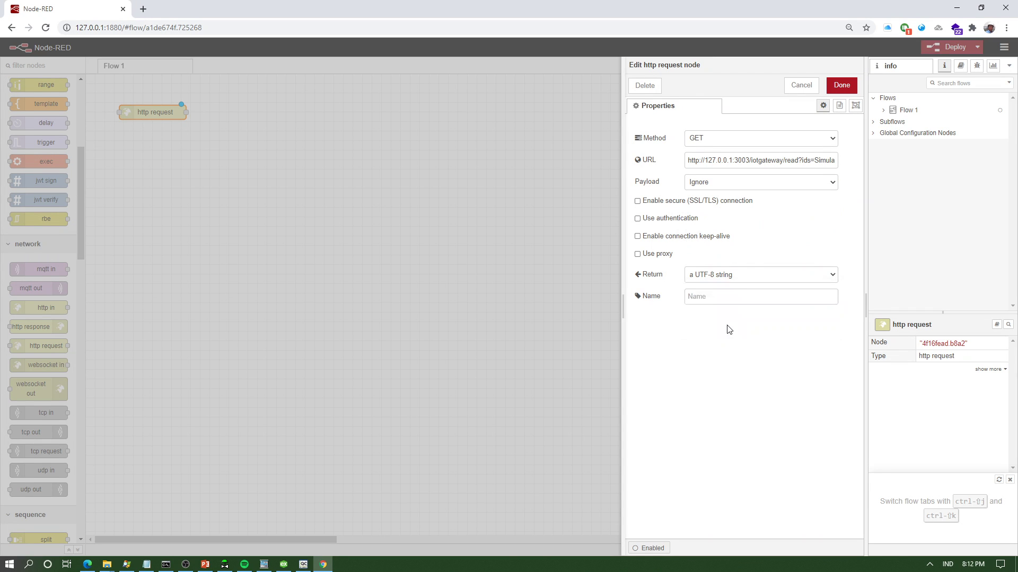
{"action": "left_click", "coordinate": [843, 85]}
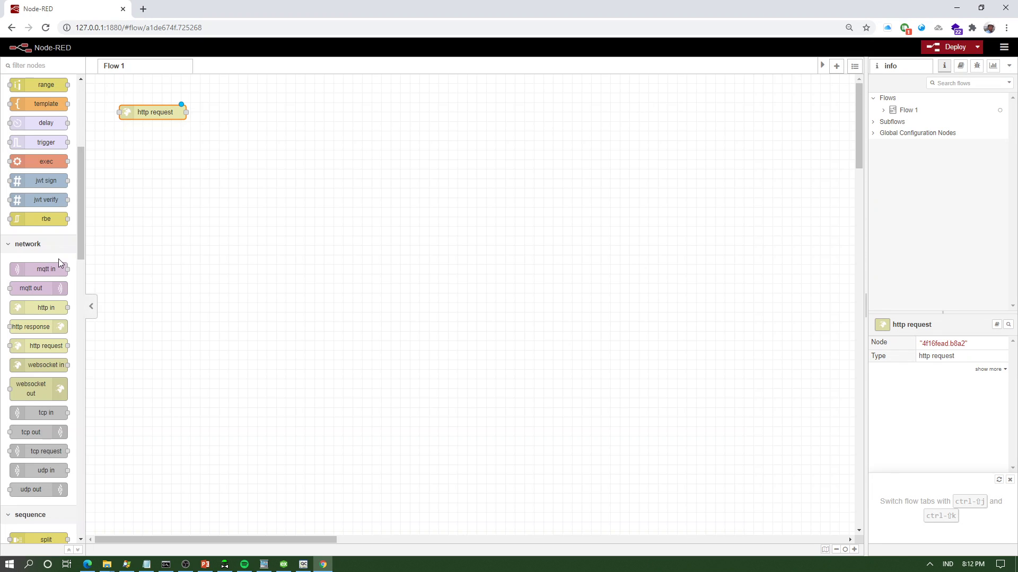
Step: Wire a msg.payload debug node to the http request node's output and deploy the flow with the debug messages shown
{"action": "scroll", "coordinate": [58, 259], "scroll_direction": "up", "scroll_amount": 5}
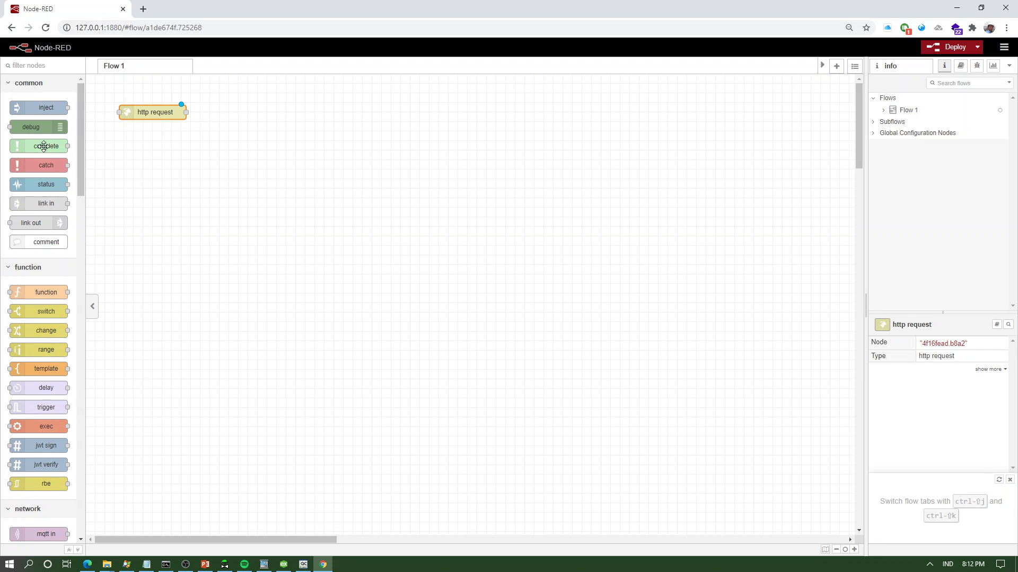
{"action": "left_click_drag", "start_coordinate": [32, 126], "coordinate": [264, 116]}
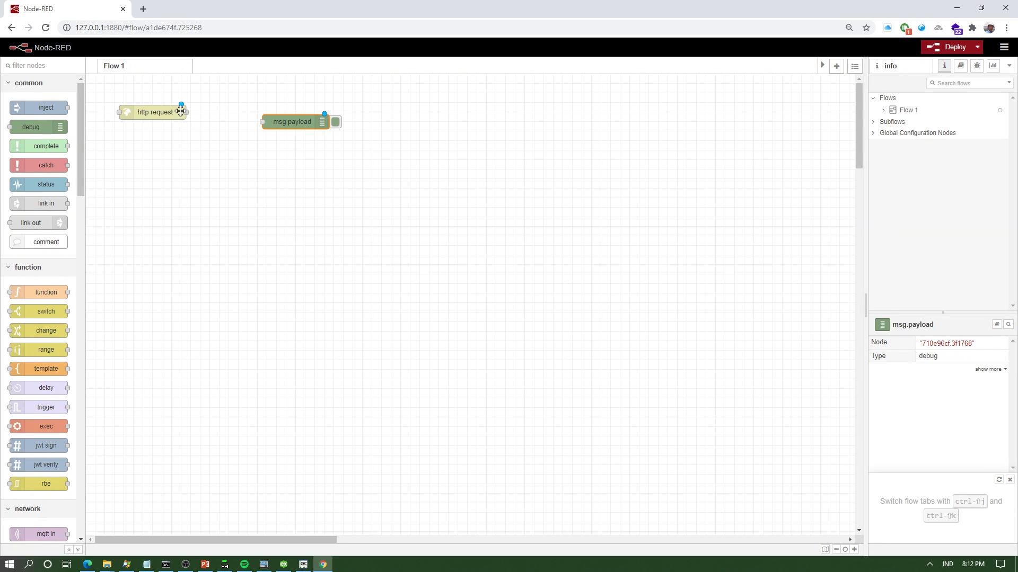
{"action": "left_click_drag", "start_coordinate": [186, 112], "coordinate": [225, 112]}
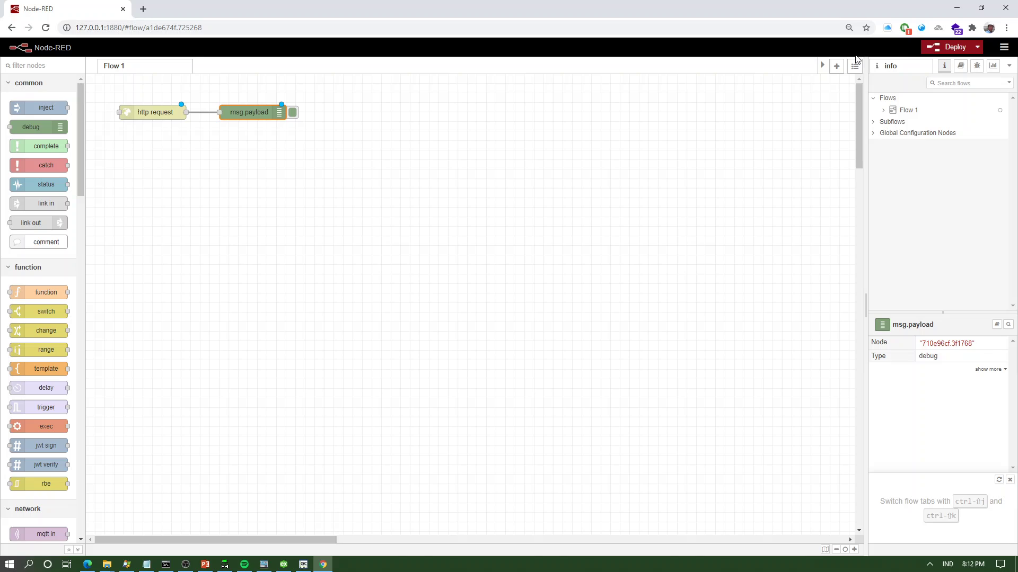
{"action": "left_click", "coordinate": [949, 46]}
{"action": "left_click", "coordinate": [977, 66]}
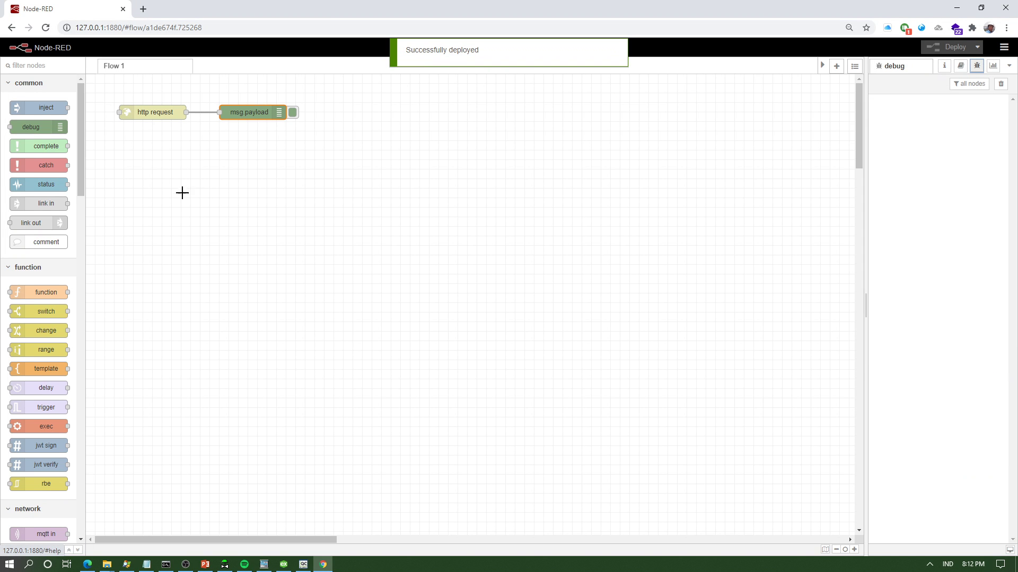
Step: Wire a timestamp inject node to the http request node's input and test the redeployed flow by triggering the injection
{"action": "left_click", "coordinate": [144, 115]}
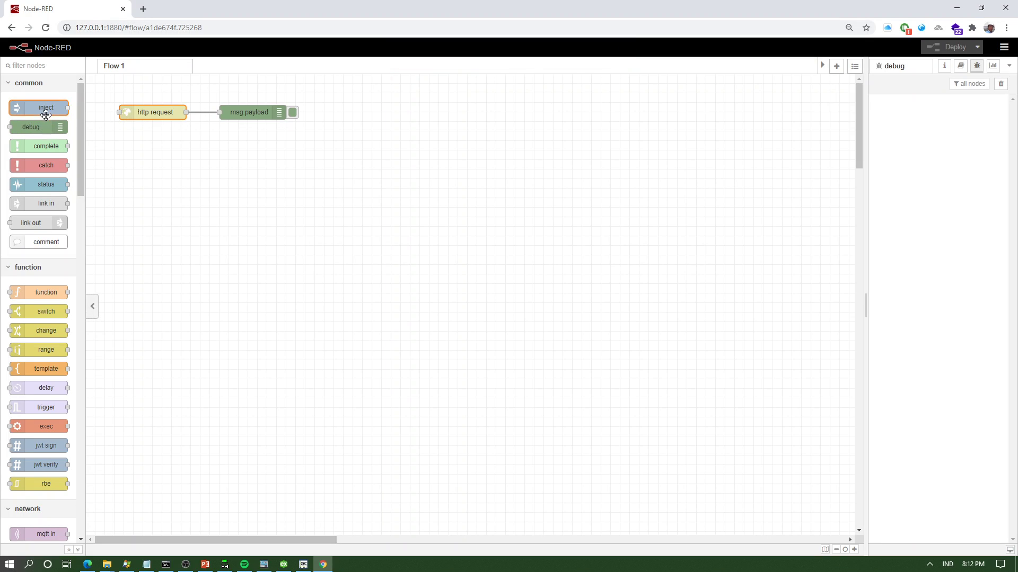
{"action": "left_click_drag", "start_coordinate": [42, 108], "coordinate": [375, 100]}
{"action": "left_click", "coordinate": [260, 109]}
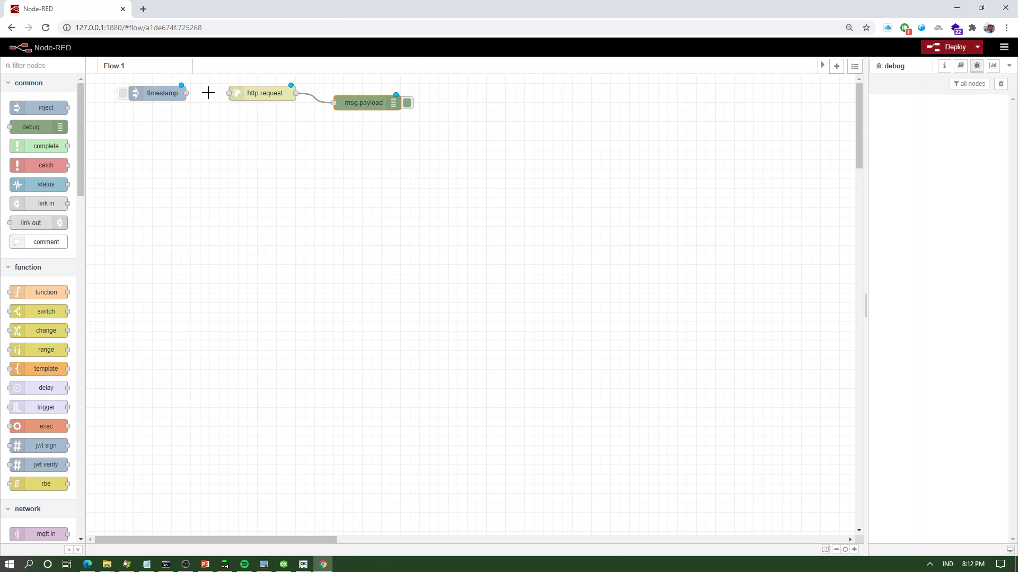
{"action": "left_click_drag", "start_coordinate": [186, 93], "coordinate": [228, 94]}
{"action": "left_click", "coordinate": [951, 47]}
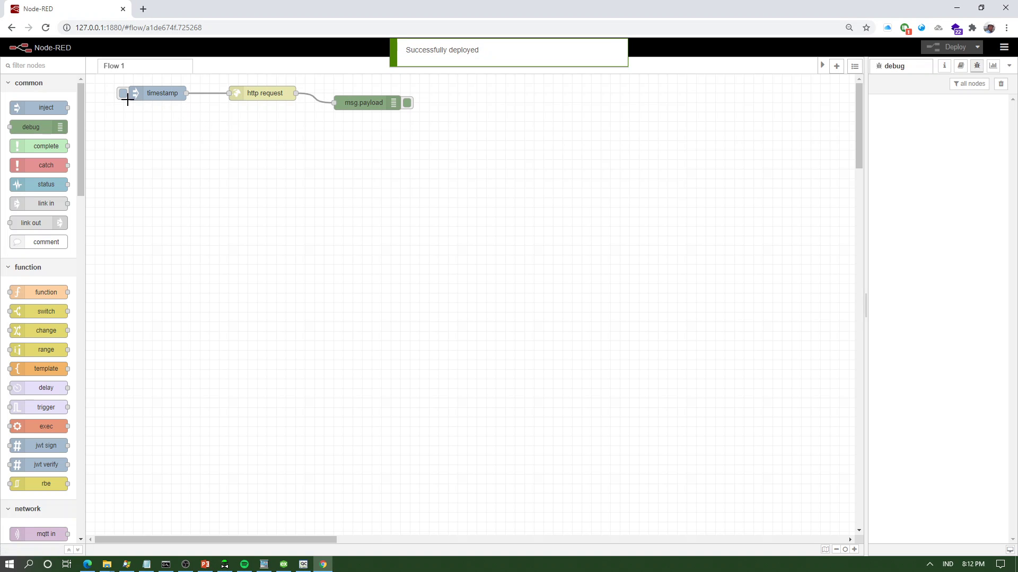
{"action": "left_click", "coordinate": [124, 94]}
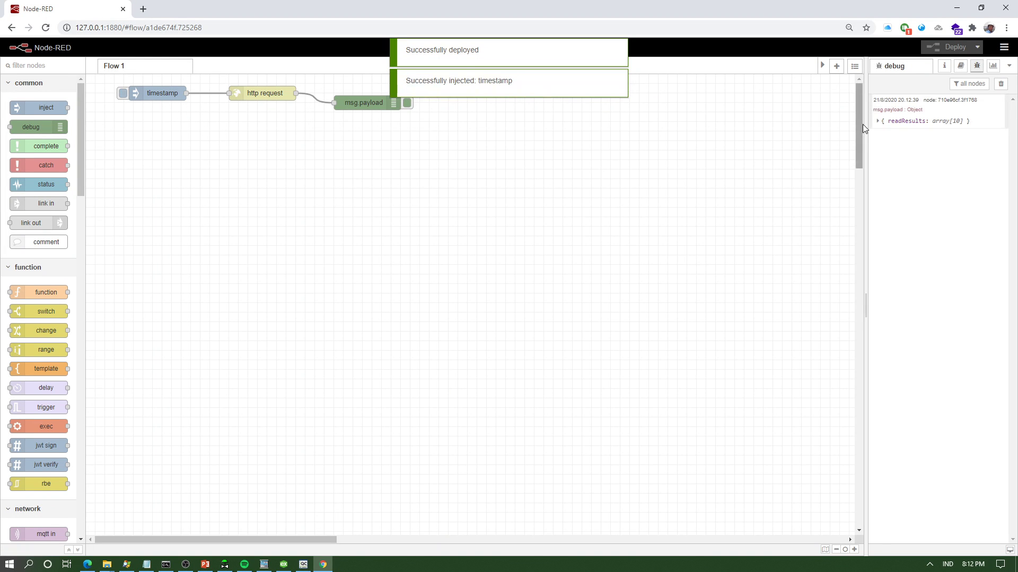
Step: Expand the debugged payload's readResults array and examine the first two tag objects
{"action": "left_click", "coordinate": [880, 121]}
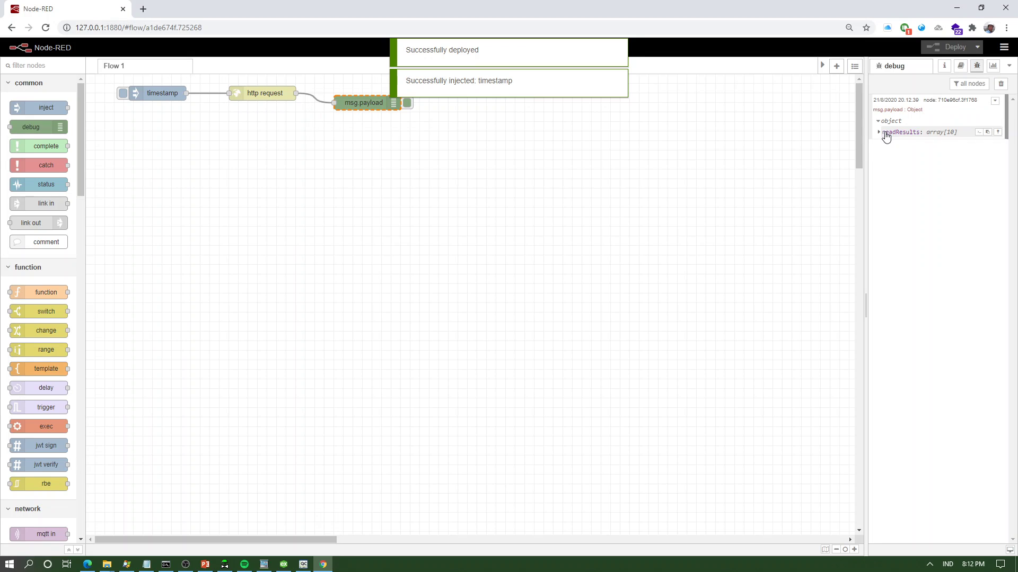
{"action": "left_click", "coordinate": [884, 133]}
{"action": "left_click", "coordinate": [887, 143]}
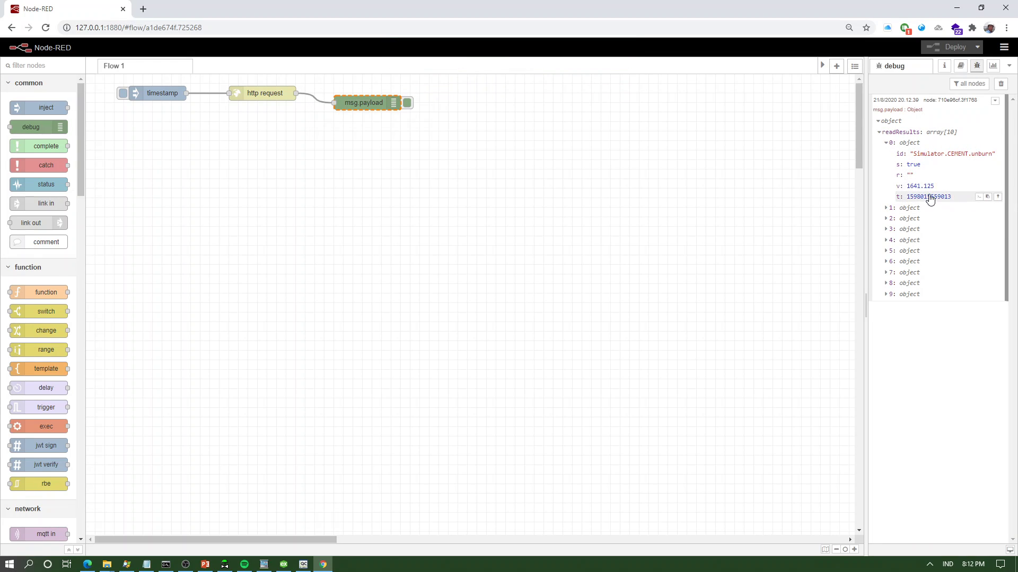
{"action": "left_click", "coordinate": [889, 210]}
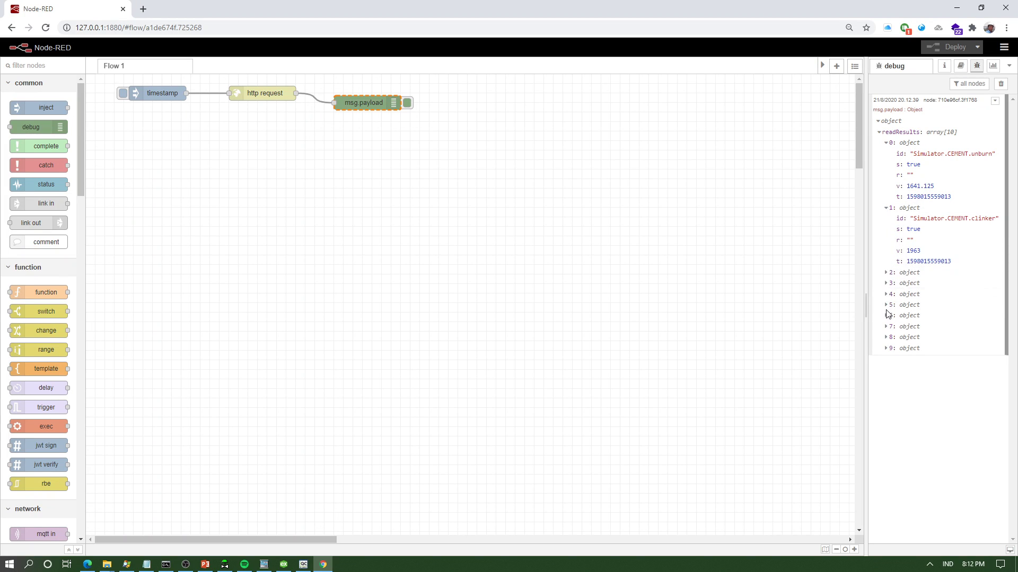
{"action": "left_click", "coordinate": [238, 378]}
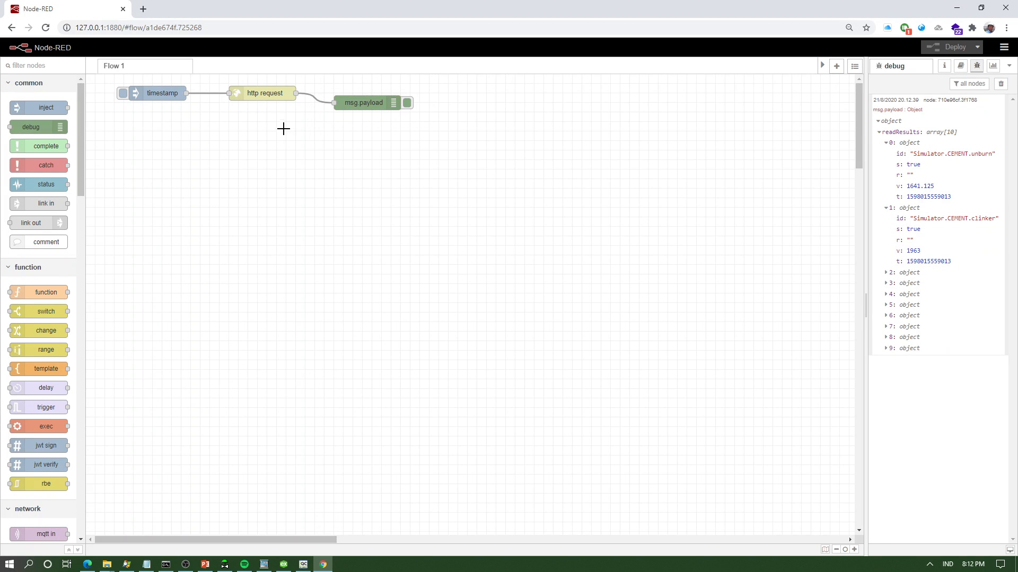
Step: Delete the wire between the http request and debug nodes, and realign the three nodes in a lower row with a gap before the debug node
{"action": "left_click_drag", "start_coordinate": [277, 100], "coordinate": [249, 101]}
{"action": "left_click", "coordinate": [311, 101]}
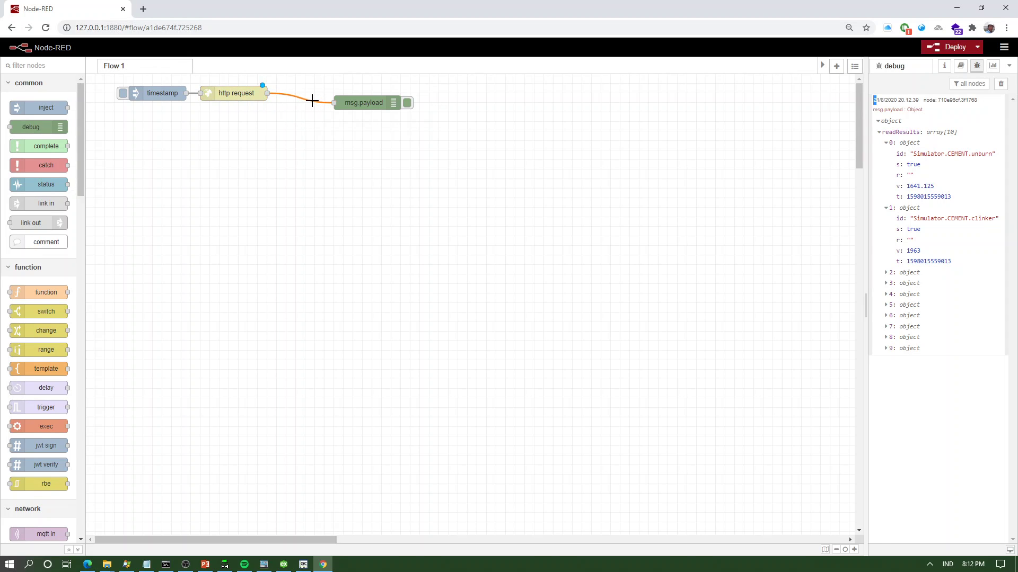
{"action": "key", "text": "Delete"}
{"action": "left_click_drag", "start_coordinate": [349, 108], "coordinate": [387, 99]}
{"action": "left_click_drag", "start_coordinate": [153, 93], "coordinate": [138, 217]}
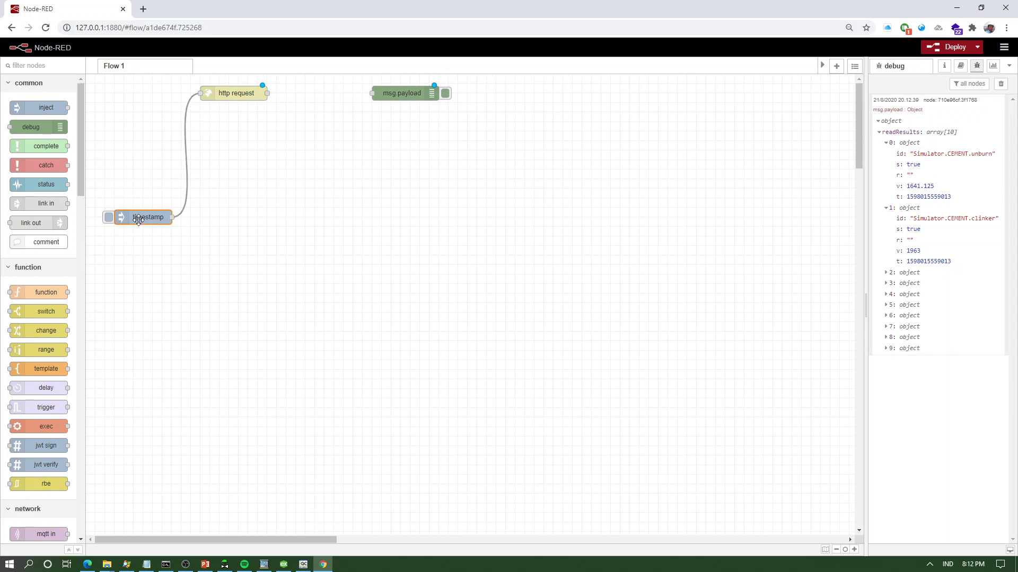
{"action": "left_click_drag", "start_coordinate": [225, 93], "coordinate": [225, 218]}
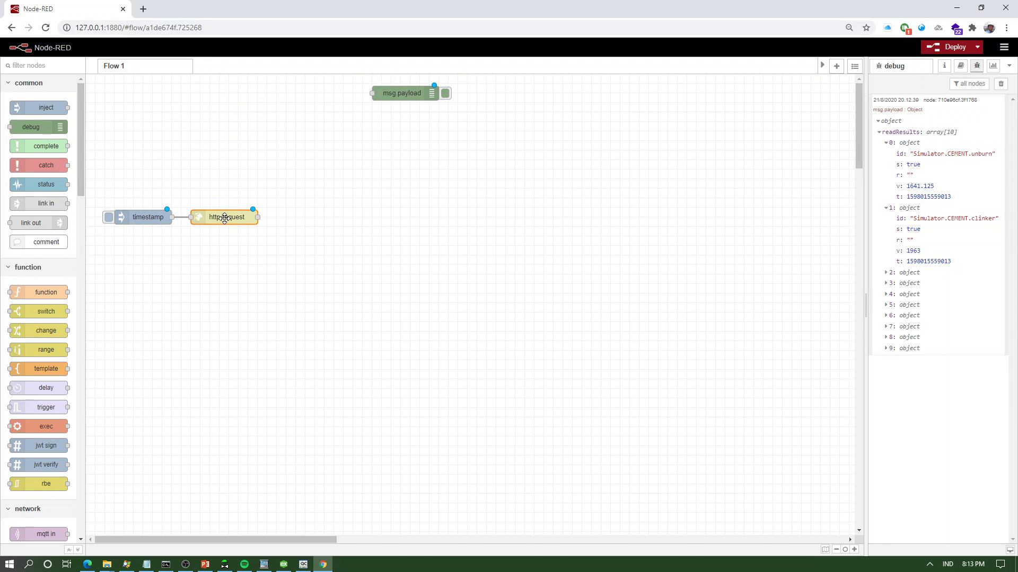
{"action": "left_click_drag", "start_coordinate": [394, 96], "coordinate": [403, 220]}
Step: Insert a function node on a wire between the http request and debug nodes, and name it Parsing Data From KepServerEx
{"action": "left_click_drag", "start_coordinate": [43, 293], "coordinate": [281, 218]}
{"action": "left_click_drag", "start_coordinate": [350, 217], "coordinate": [382, 218]}
{"action": "double_click", "coordinate": [314, 222]}
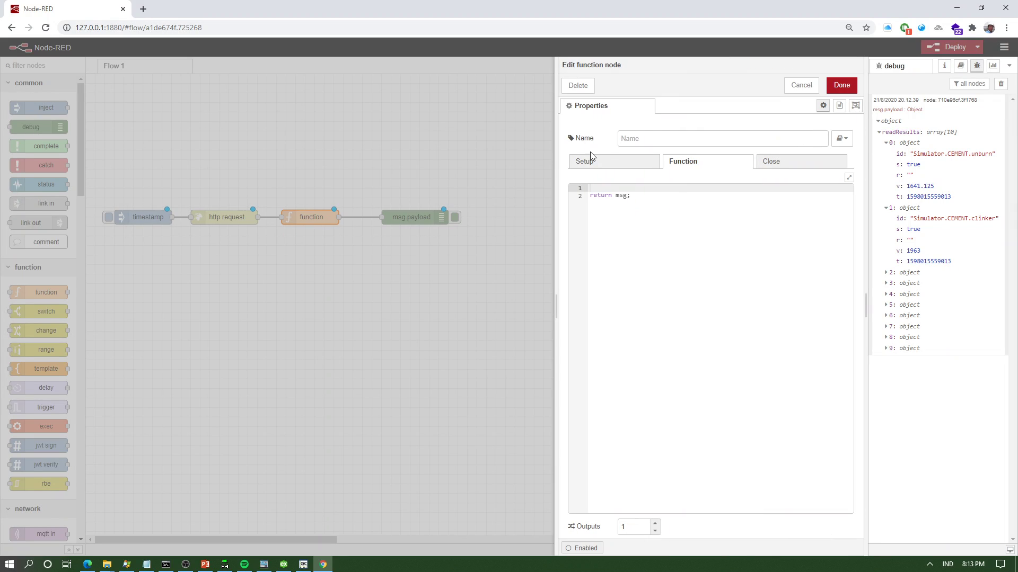
{"action": "left_click", "coordinate": [626, 143]}
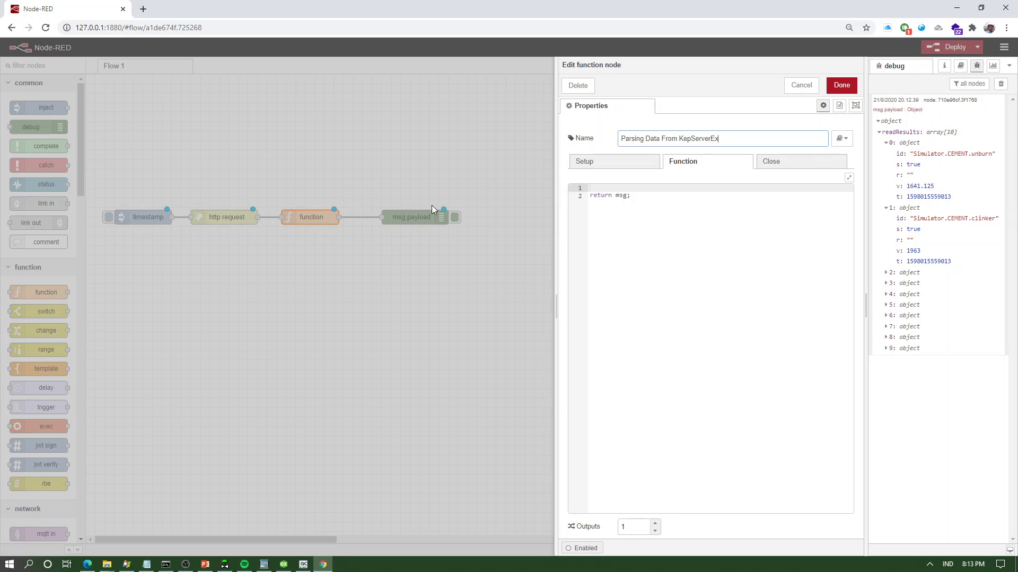
Step: Set the function node's number of outputs to 10 and collapse the expanded readResults objects
{"action": "key", "text": "alt+Tab"}
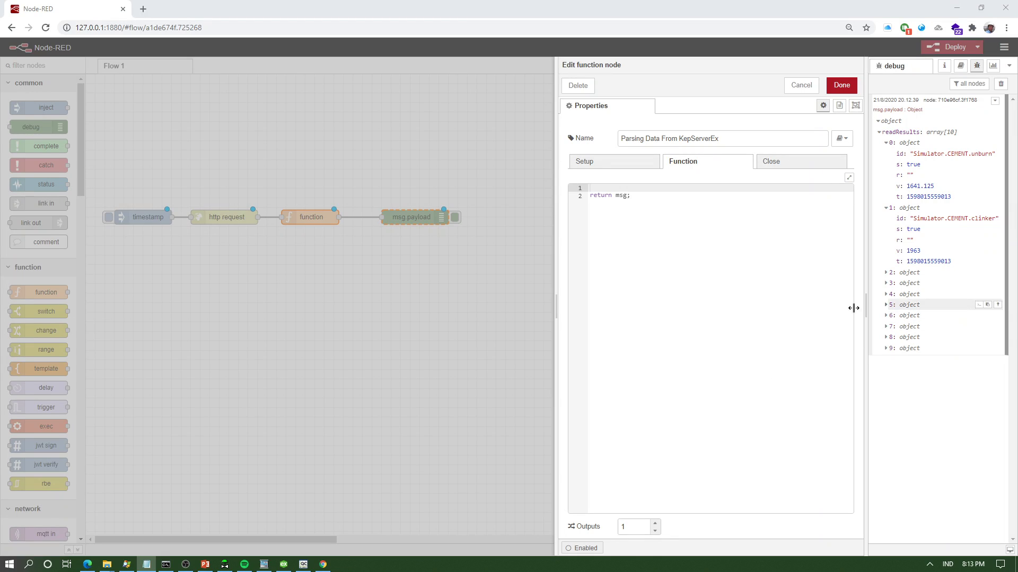
{"action": "left_click", "coordinate": [685, 434]}
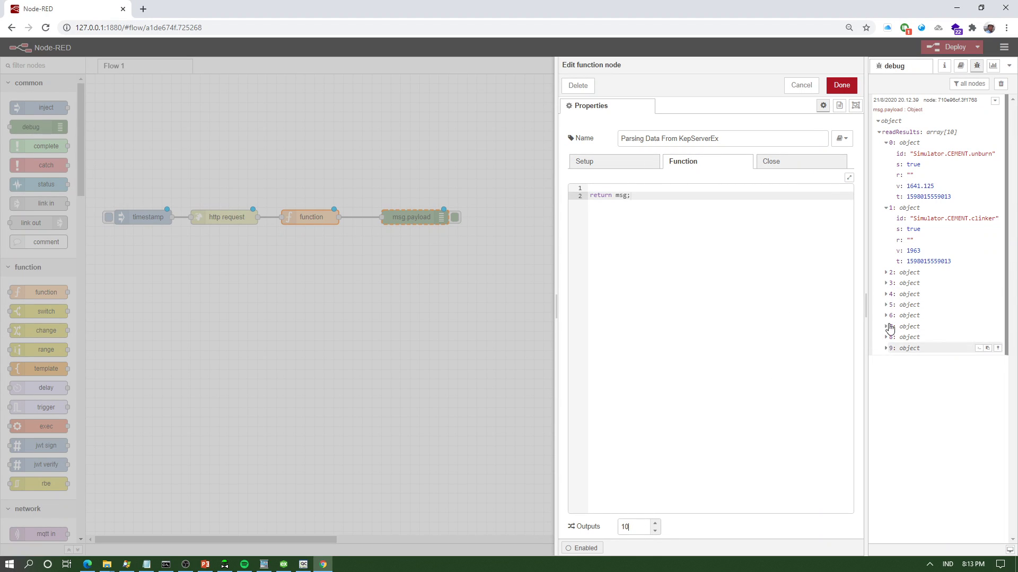
{"action": "left_click", "coordinate": [886, 143]}
{"action": "left_click", "coordinate": [885, 153]}
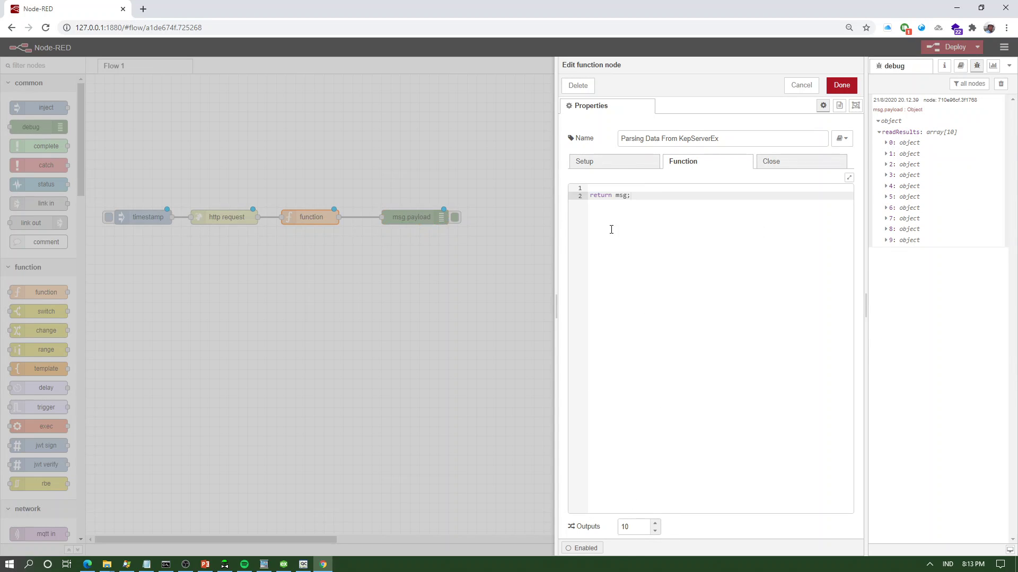
Step: Replace the function code with msg0 to msg9 carrying readResults[0].v to readResults[9].v as payloads, return all ten as an array, and save the node
{"action": "left_click", "coordinate": [609, 190]}
{"action": "left_click_drag", "start_coordinate": [633, 202], "coordinate": [576, 186]}
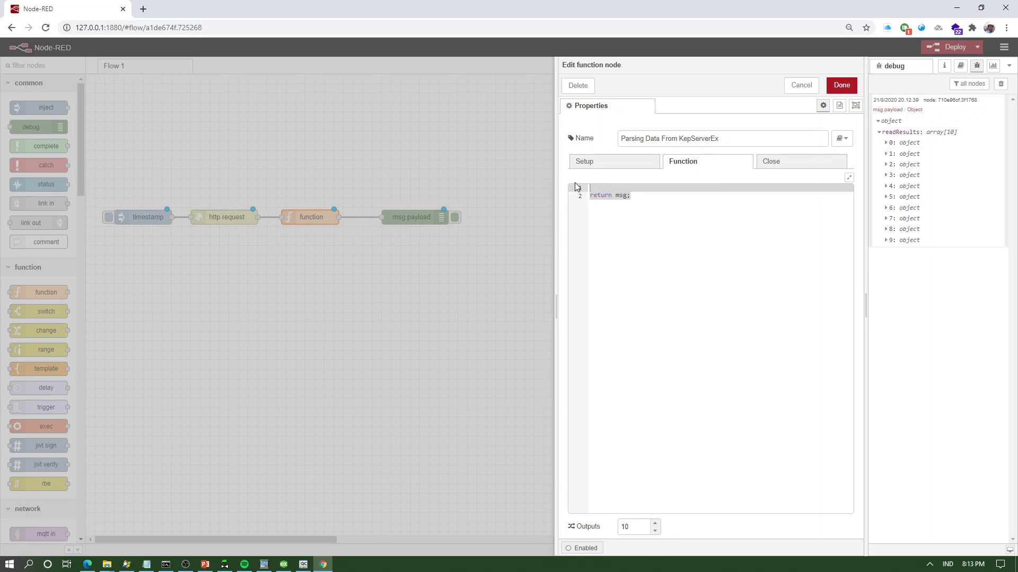
{"action": "key", "text": "BackSpace"}
{"action": "type", "text": "var msg0 = {payload : msg.payload.readResults[0].v}; var msg1 = {payload : msg.payload.readResults[1].v}; var msg2 = {payload : msg.payload.readResults[2].v}; var msg3 = {payload : msg.payload.readResults[3].v}; var msg4 = {payload : msg.payload.readResults[4].v}; var msg5 = {payload : msg.payload.readResults[5].v}; var msg6 = {payload : msg.payload.readResults[6].v}; var msg7 = {payload : msg.payload.readResults[7].v}; var msg8 = {payload : msg.payload.readResults[8].v}; var msg9 = {payload : msg.payload.readResults[9].v}; return [msg0,msg1,msg2,msg3,msg4,msg5,msg6,msg7,msg8,msg9];"}
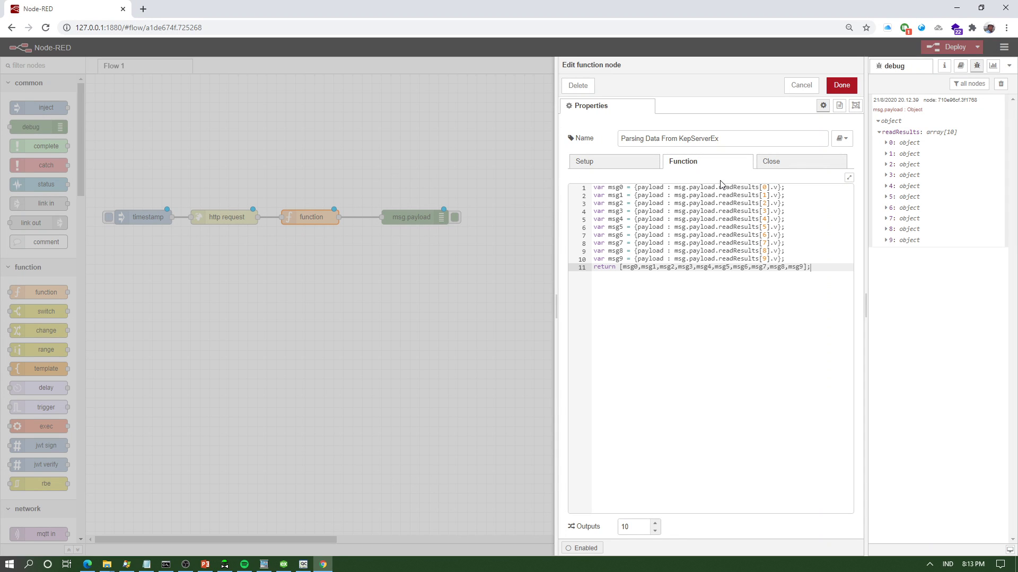
{"action": "left_click", "coordinate": [838, 86]}
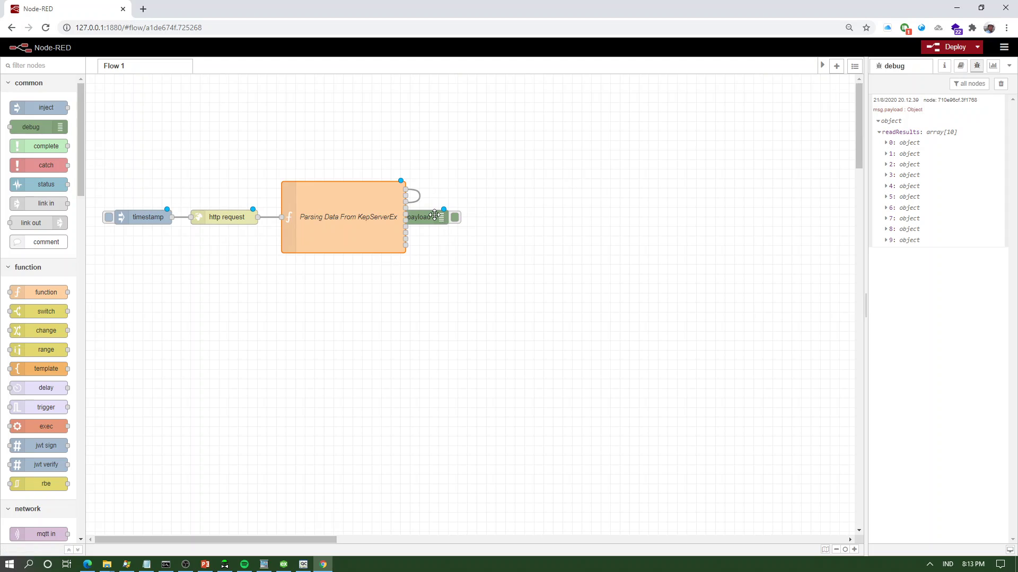
Step: Move the debug node clear of the function node, deploy the flow, and trigger the timestamp injection five times to test the first output
{"action": "left_click_drag", "start_coordinate": [424, 216], "coordinate": [465, 169]}
{"action": "left_click", "coordinate": [954, 47]}
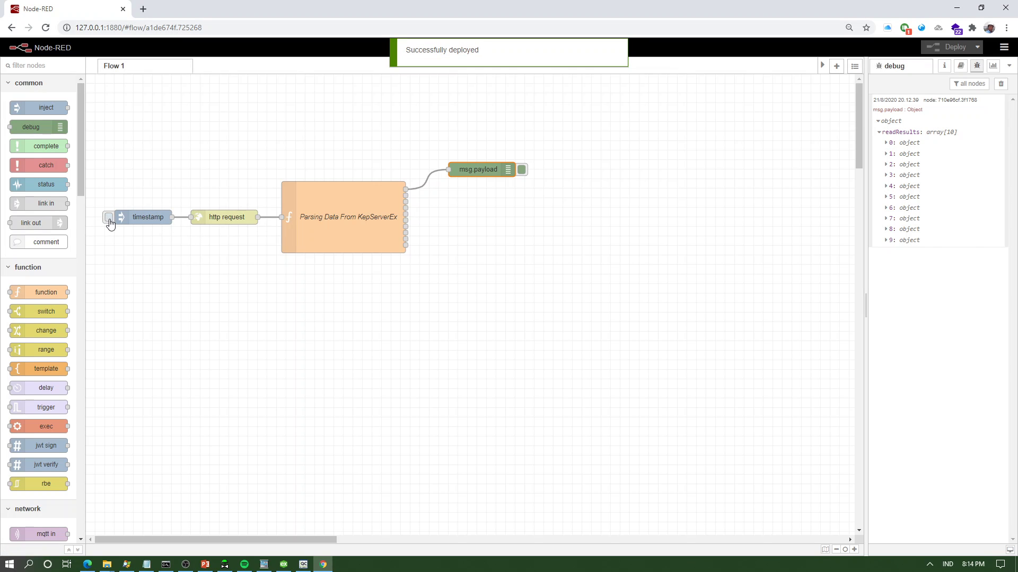
{"action": "left_click", "coordinate": [109, 218]}
{"action": "left_click", "coordinate": [109, 218]}
{"action": "left_click", "coordinate": [109, 218]}
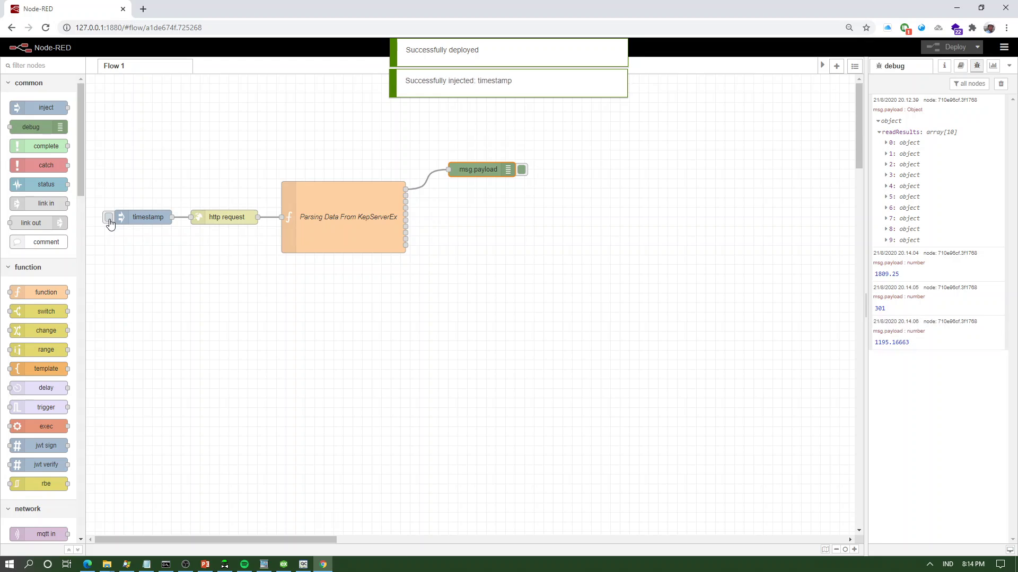
{"action": "left_click", "coordinate": [109, 218]}
{"action": "left_click", "coordinate": [108, 218]}
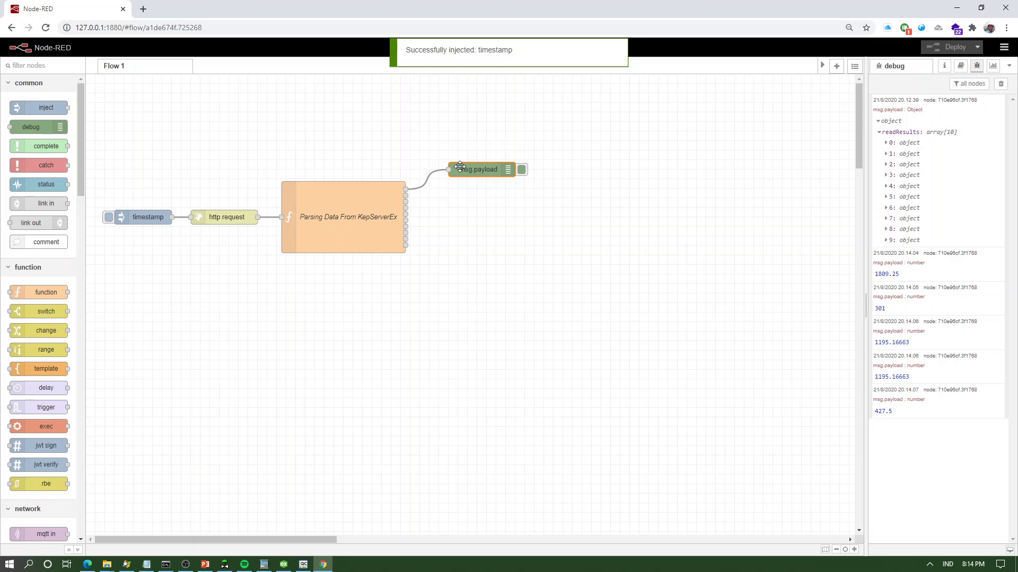
Step: Switch to HINET Live Panel, enter panel editing, and open the iOVariable database
{"action": "left_click", "coordinate": [264, 564]}
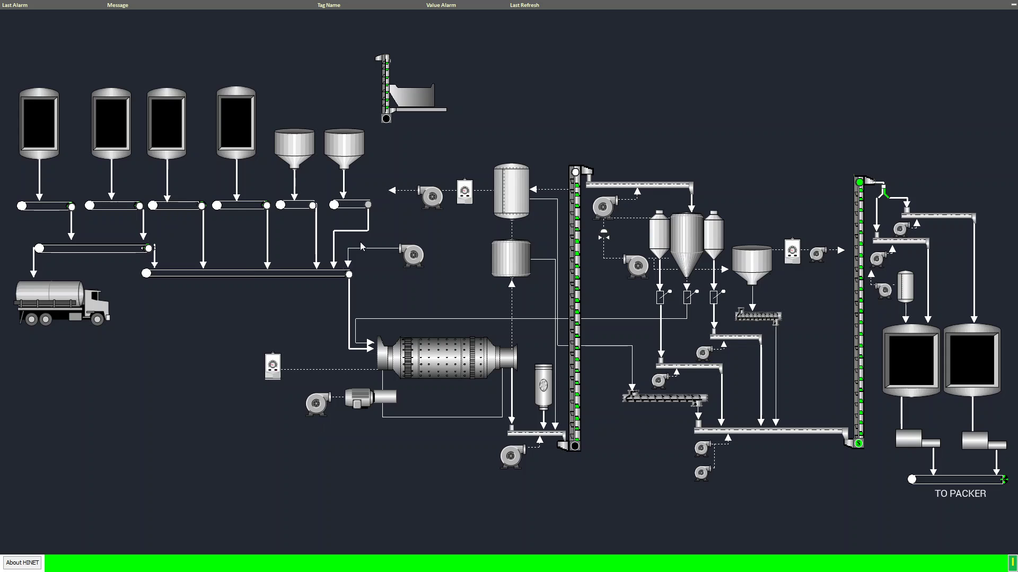
{"action": "left_click", "coordinate": [1012, 562]}
{"action": "left_click", "coordinate": [925, 539]}
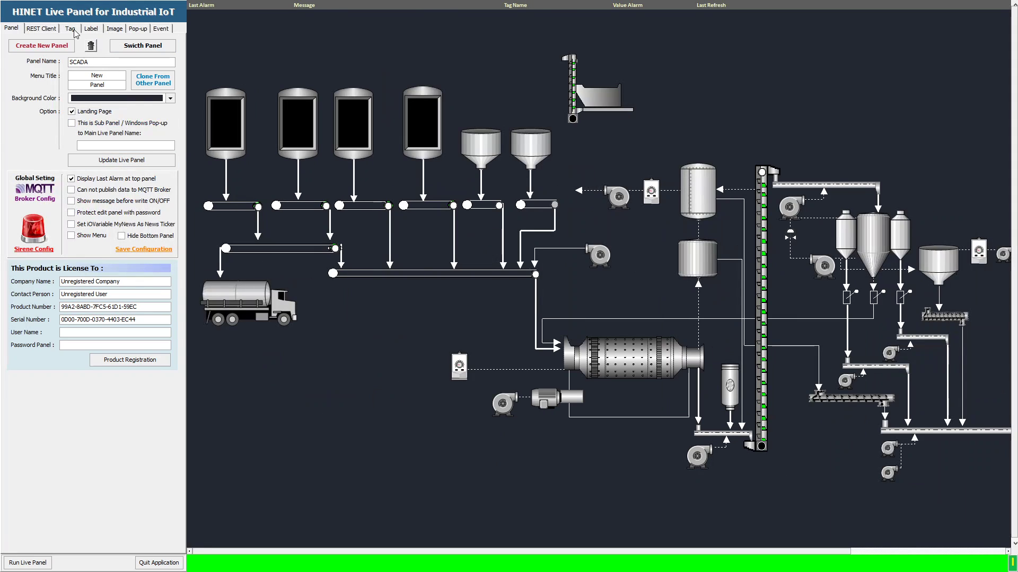
{"action": "left_click", "coordinate": [70, 29]}
{"action": "left_click", "coordinate": [49, 211]}
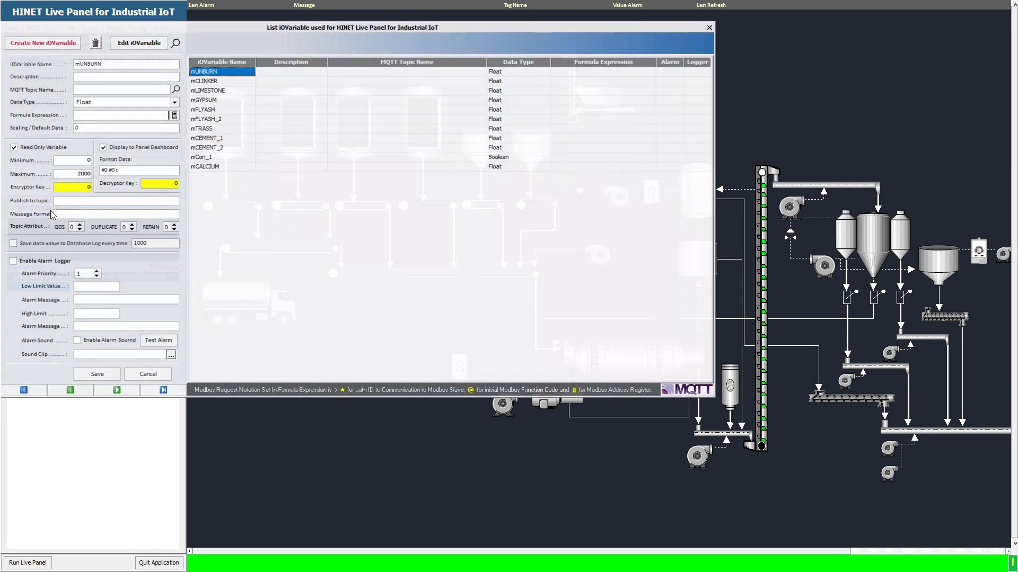
Step: Review the settings of the iOVariables from mCLINKER to mCALCIUM and close the iOVariable list
{"action": "left_click", "coordinate": [219, 81]}
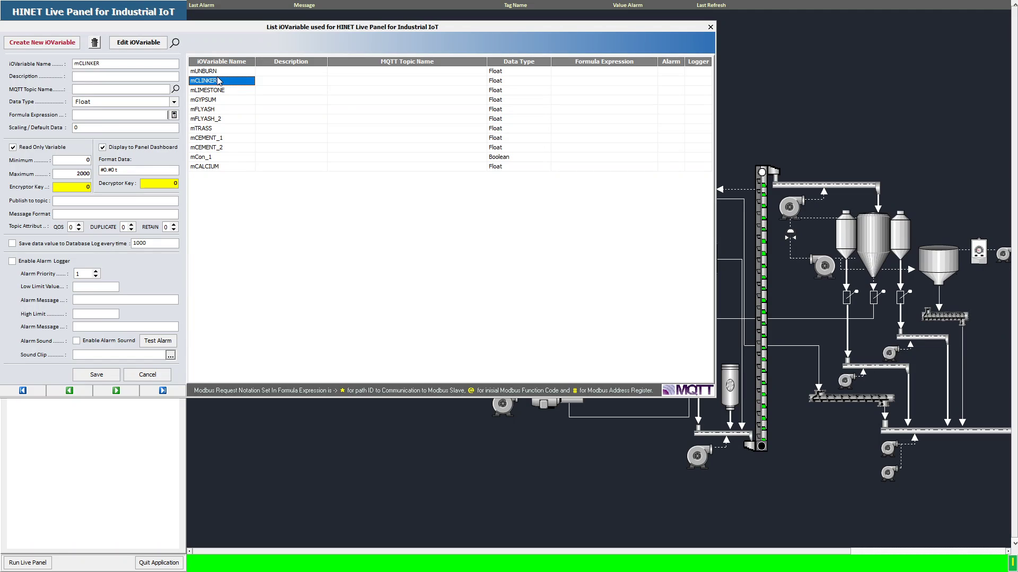
{"action": "left_click", "coordinate": [211, 91]}
{"action": "left_click", "coordinate": [207, 102]}
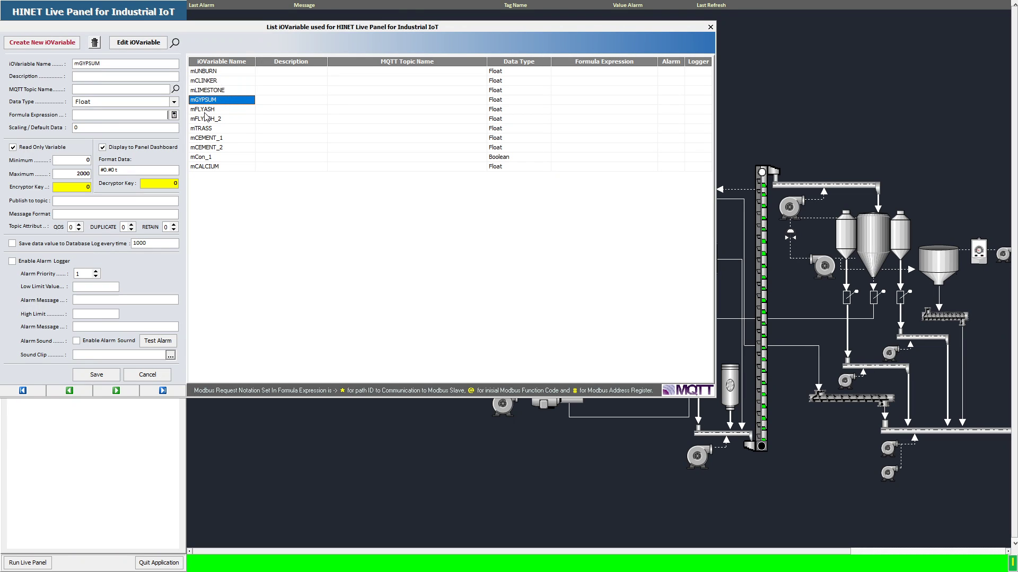
{"action": "left_click", "coordinate": [205, 111]}
{"action": "left_click", "coordinate": [203, 129]}
{"action": "left_click", "coordinate": [205, 138]}
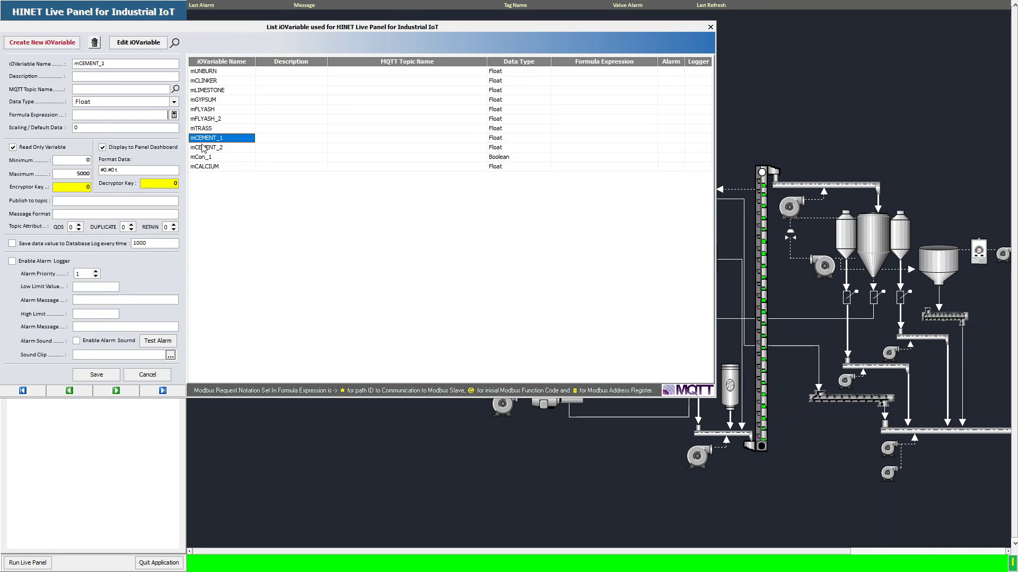
{"action": "left_click", "coordinate": [205, 148]}
{"action": "left_click", "coordinate": [204, 158]}
{"action": "left_click", "coordinate": [204, 167]}
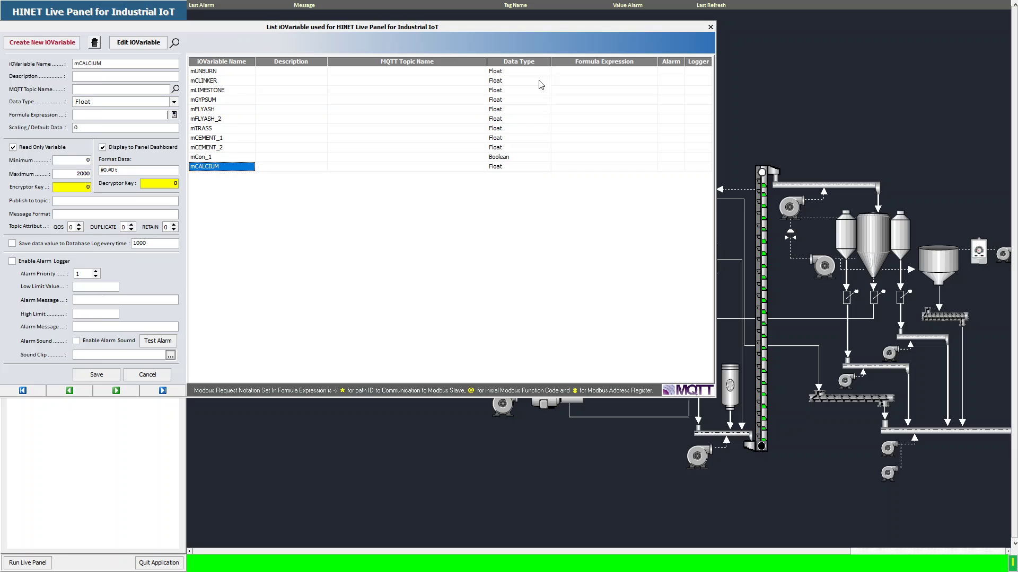
{"action": "left_click", "coordinate": [710, 26]}
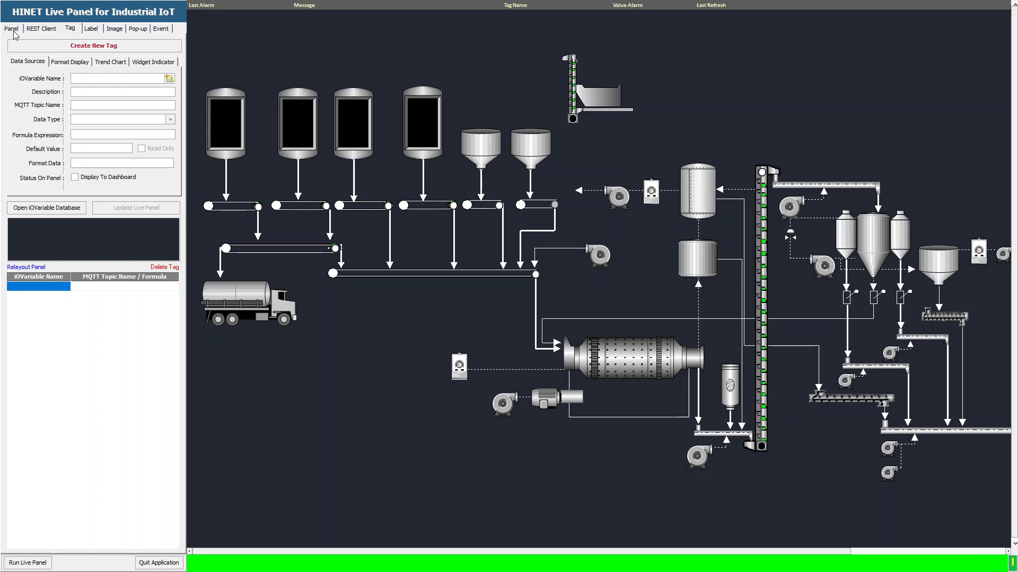
Step: Switch the edited panel from SCADA to Main Panel and run the live panel
{"action": "left_click", "coordinate": [12, 28]}
{"action": "left_click", "coordinate": [142, 46]}
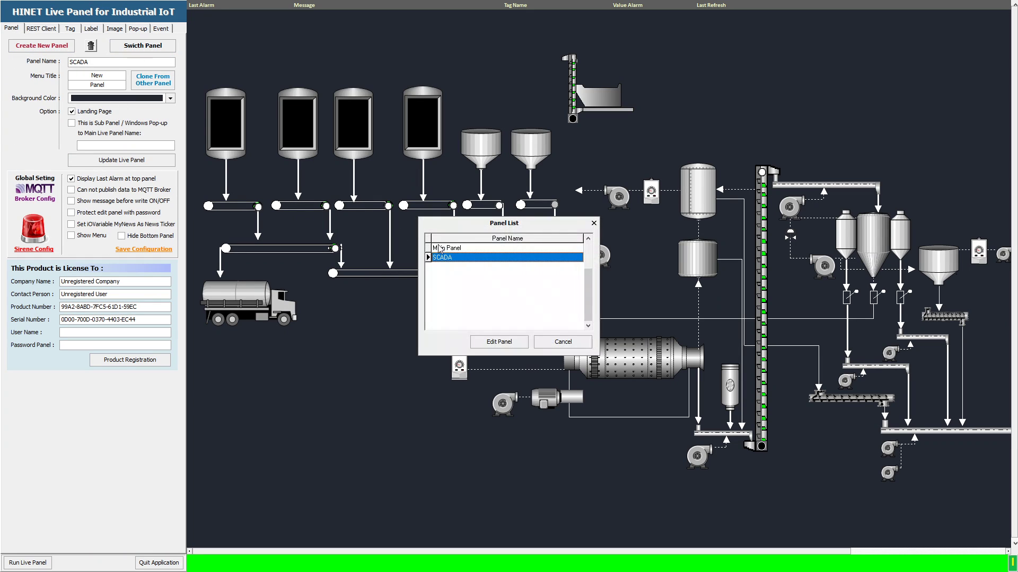
{"action": "left_click", "coordinate": [439, 248]}
{"action": "left_click", "coordinate": [497, 342]}
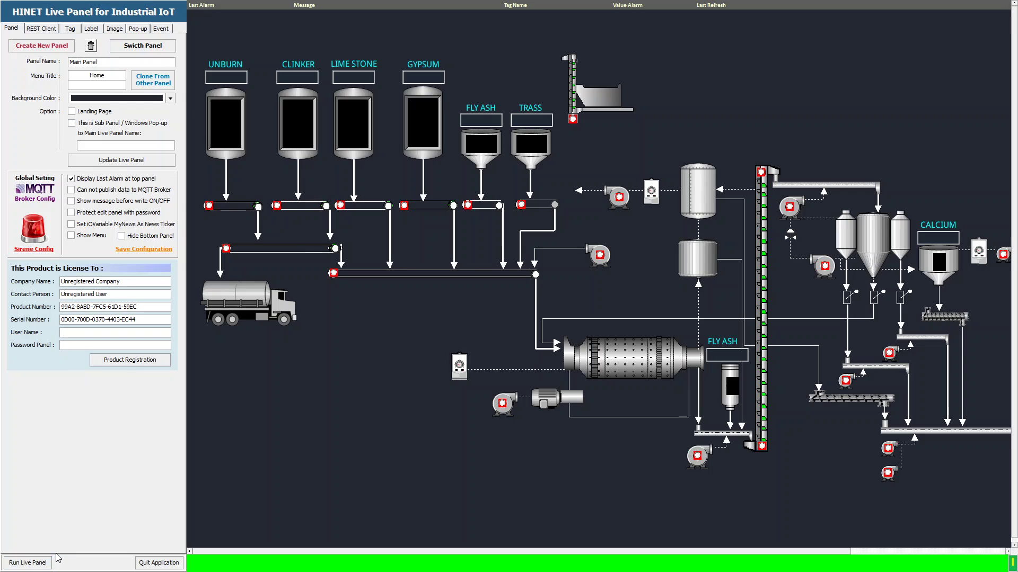
{"action": "left_click", "coordinate": [42, 565]}
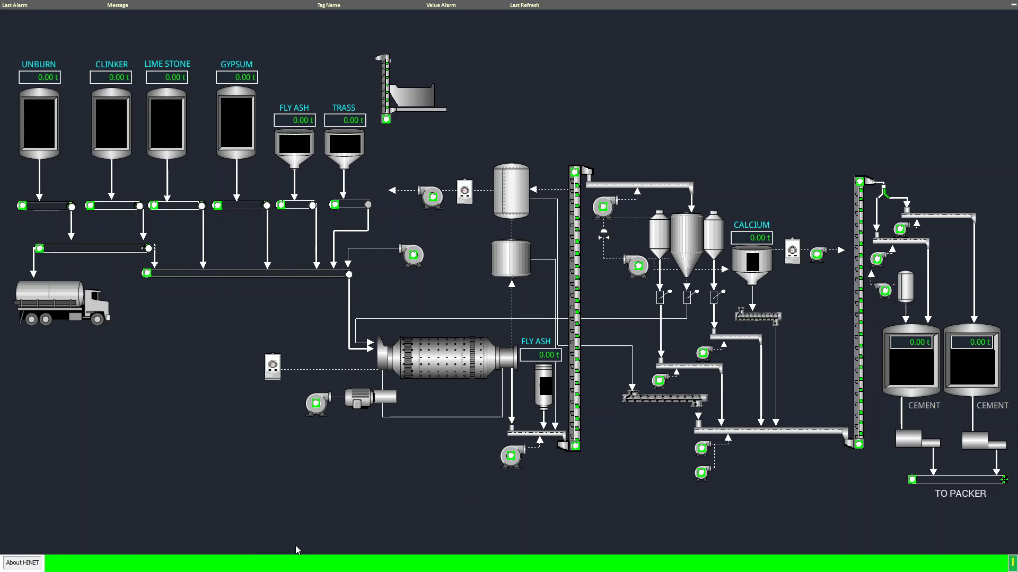
Step: Switch back to the Node-RED editor in Chrome
{"action": "key", "text": "super"}
{"action": "left_click", "coordinate": [322, 564]}
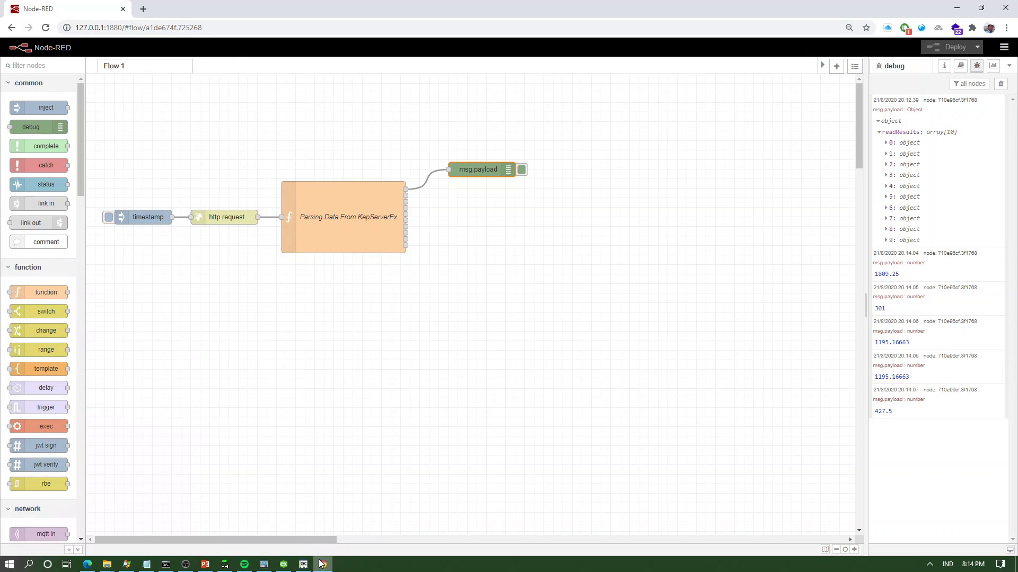
{"action": "left_click", "coordinate": [1005, 50]}
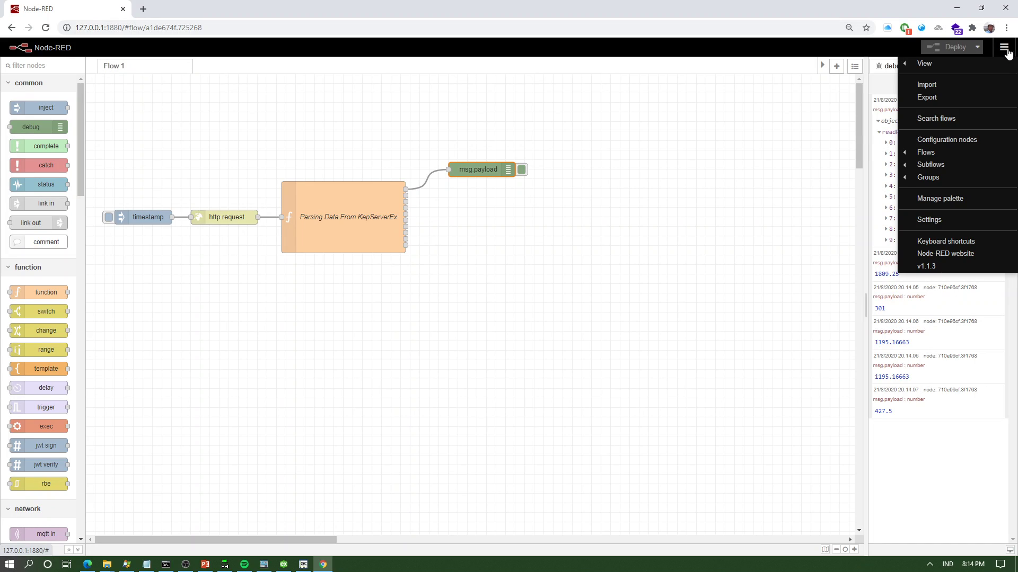
{"action": "left_click", "coordinate": [946, 98]}
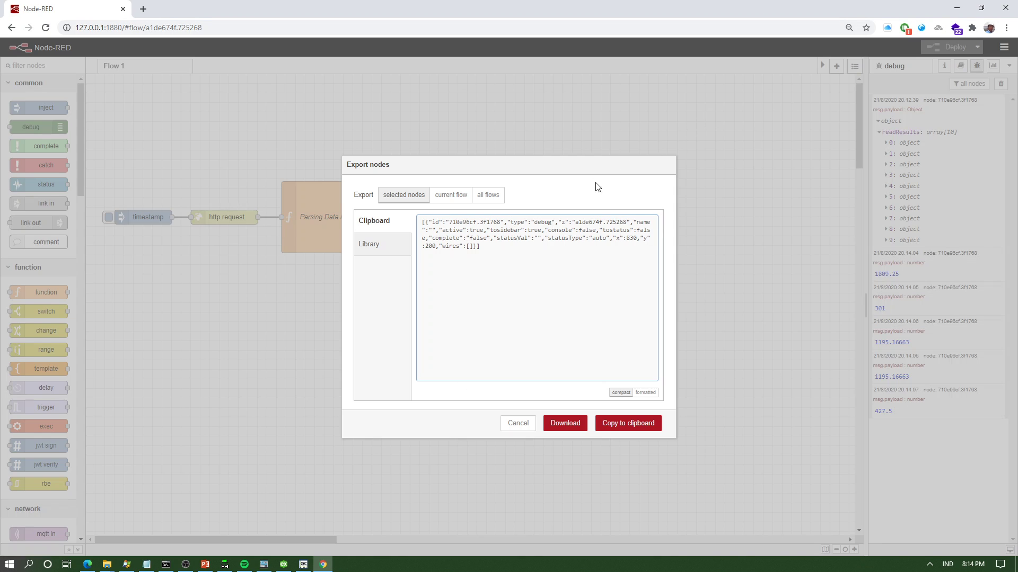
{"action": "left_click", "coordinate": [518, 423]}
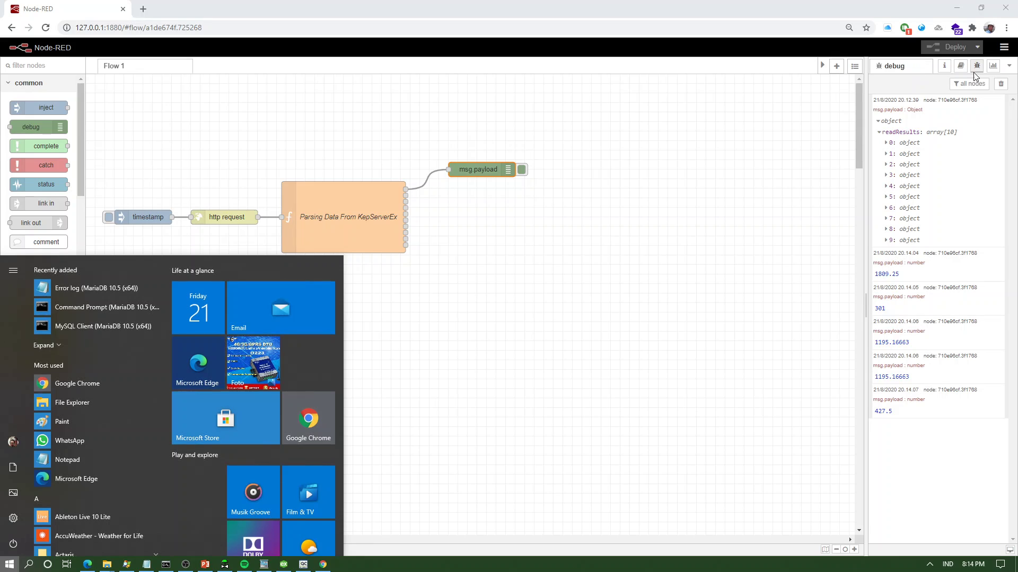
{"action": "left_click", "coordinate": [1007, 67]}
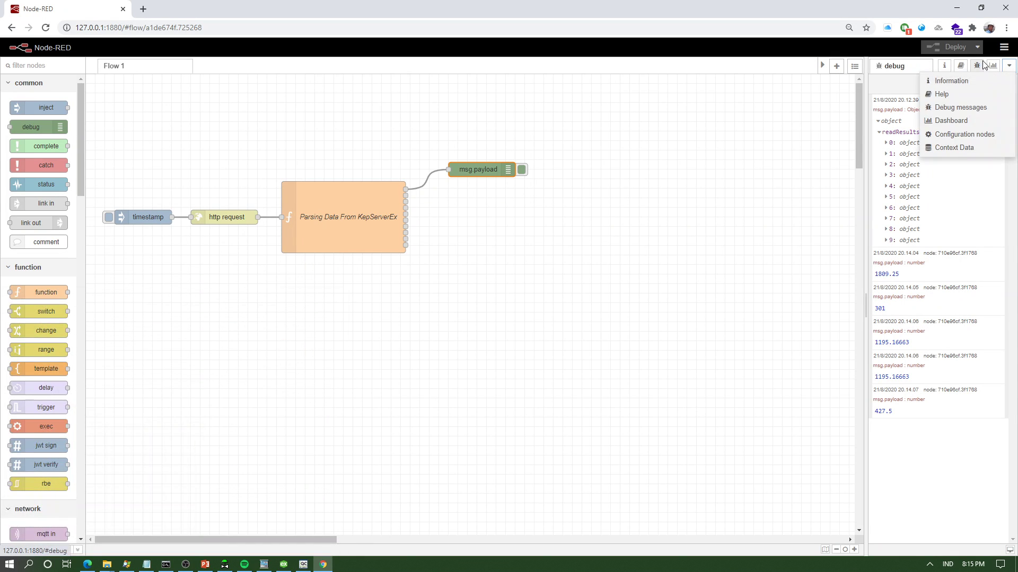
{"action": "left_click", "coordinate": [1003, 47]}
{"action": "mouse_move", "coordinate": [977, 72]}
{"action": "left_click", "coordinate": [949, 98]}
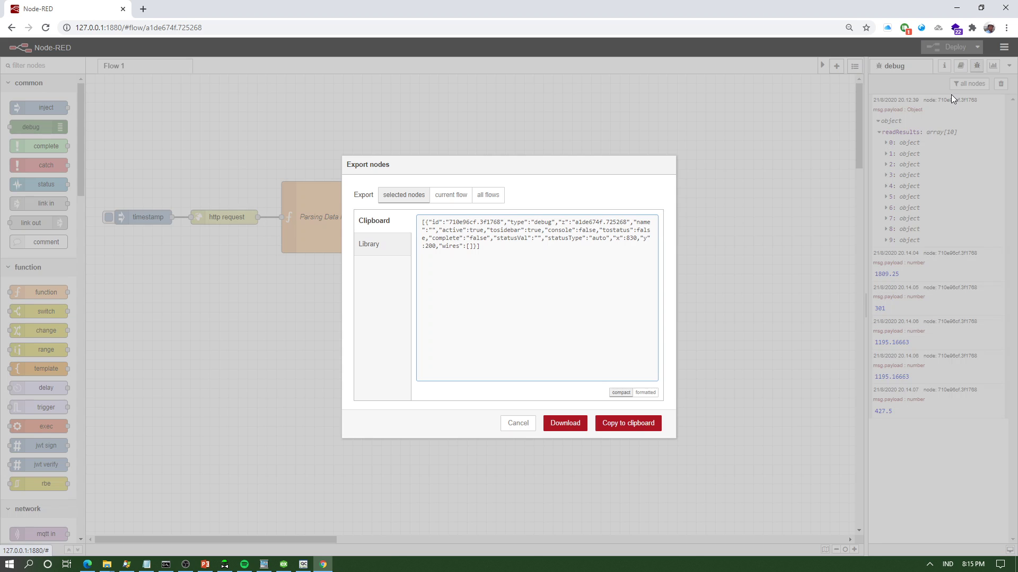
{"action": "left_click", "coordinate": [519, 424]}
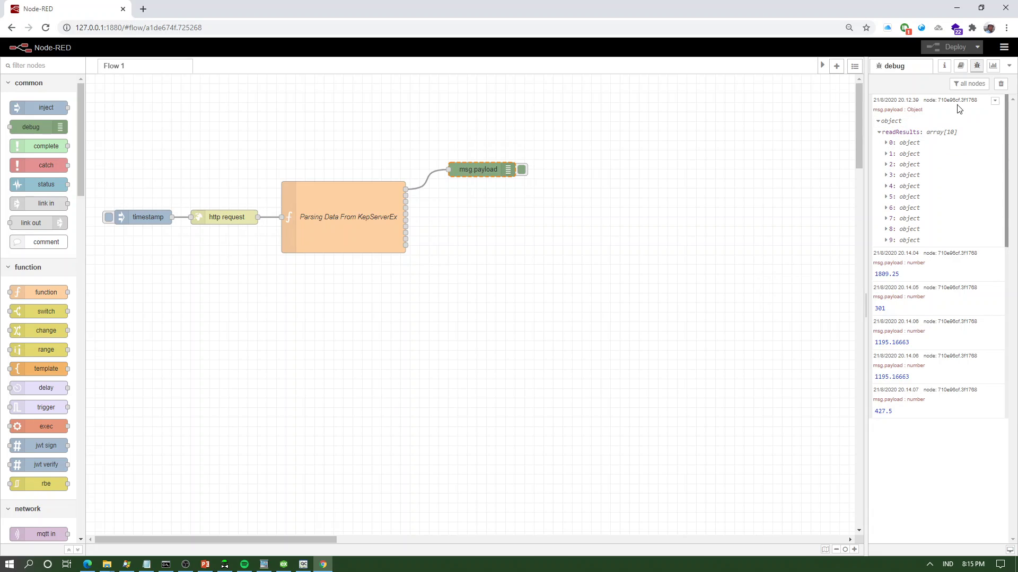
Step: Import the "flows (10)" JSON file from the Desktop into Node-RED
{"action": "left_click", "coordinate": [1003, 47]}
{"action": "left_click", "coordinate": [949, 86]}
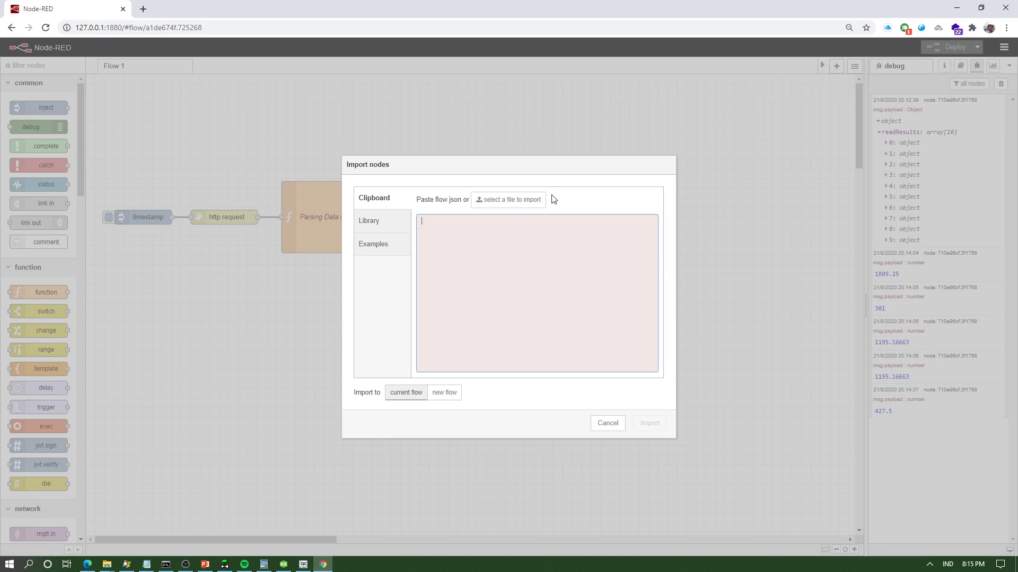
{"action": "left_click", "coordinate": [516, 205]}
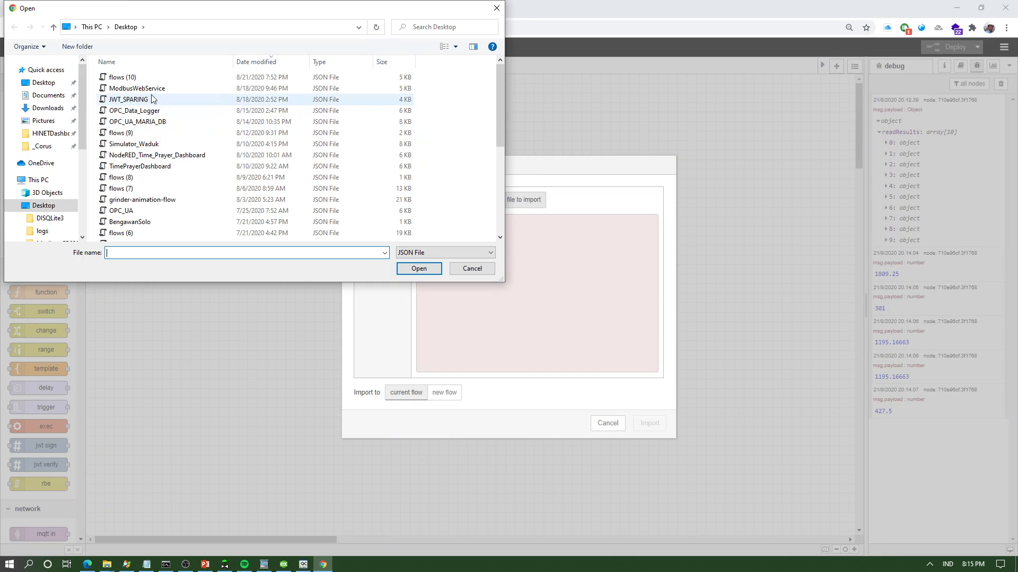
{"action": "double_click", "coordinate": [134, 77]}
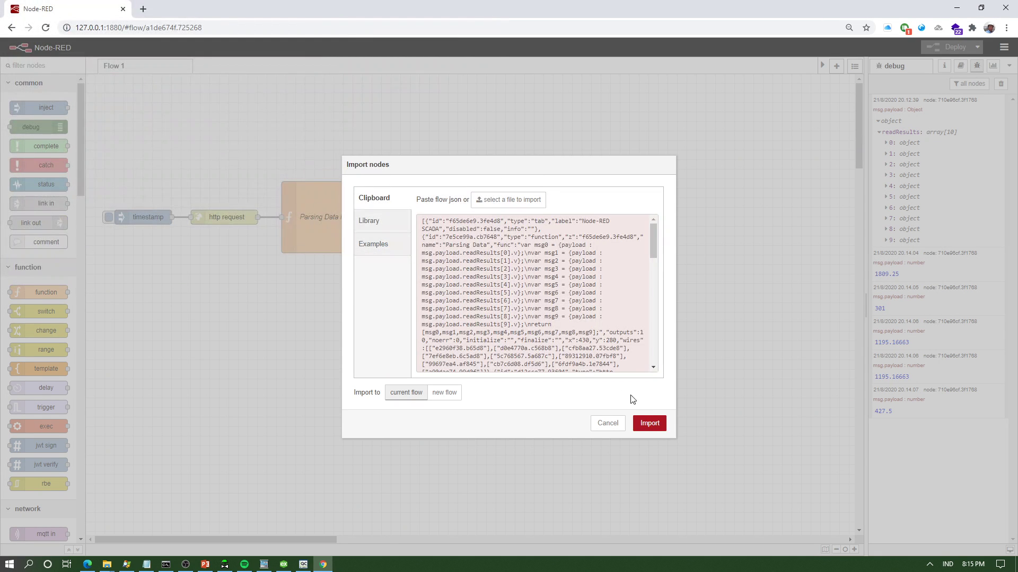
{"action": "left_click", "coordinate": [649, 423]}
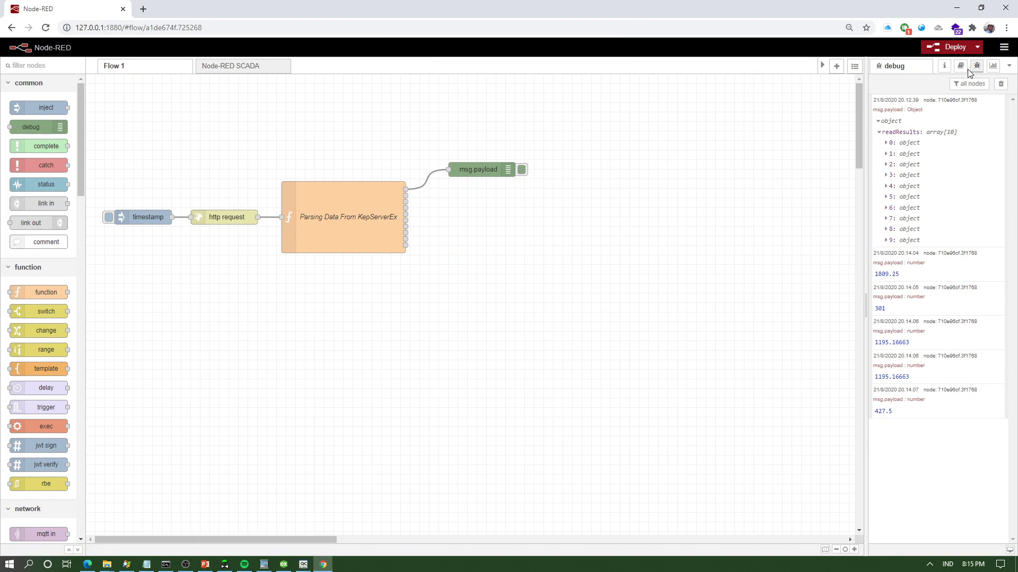
Step: Delete the Flow 1 flow from the workspace, keeping the Node-RED SCADA flow
{"action": "left_click", "coordinate": [1003, 47]}
{"action": "mouse_move", "coordinate": [932, 153]}
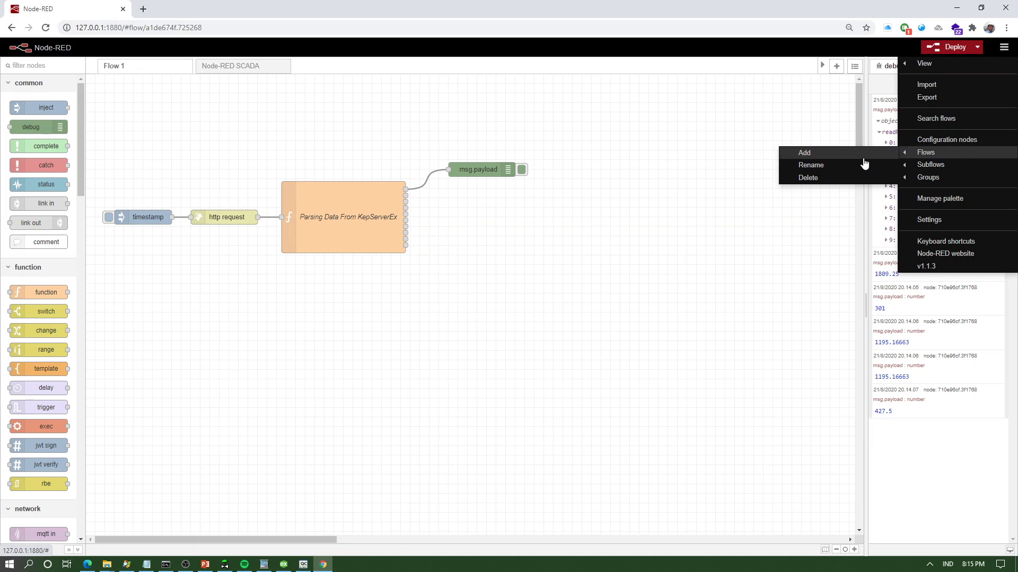
{"action": "left_click", "coordinate": [845, 179]}
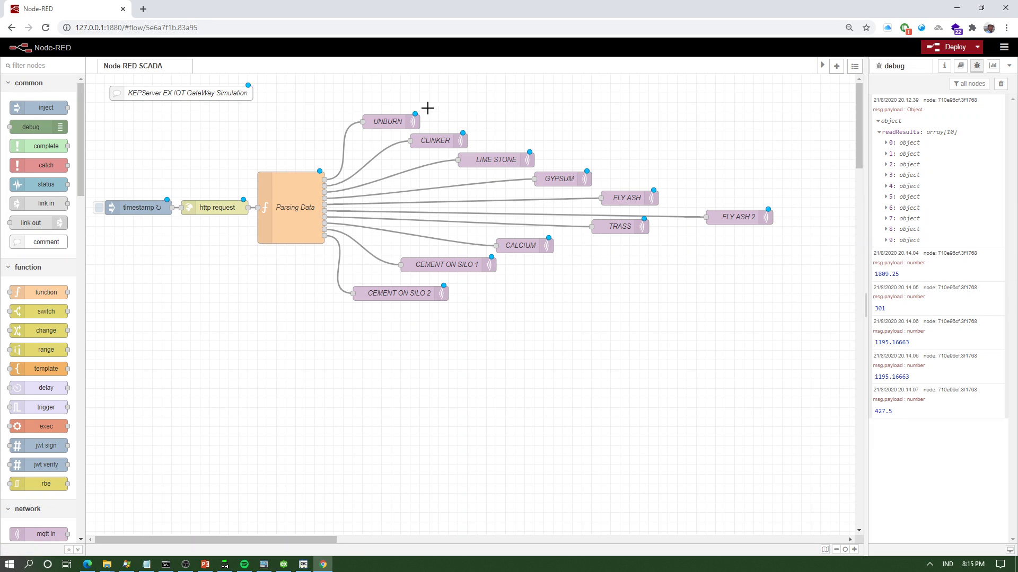
Step: Review the settings of the timestamp inject, http request and Parsing Data function nodes without changing them
{"action": "double_click", "coordinate": [138, 208]}
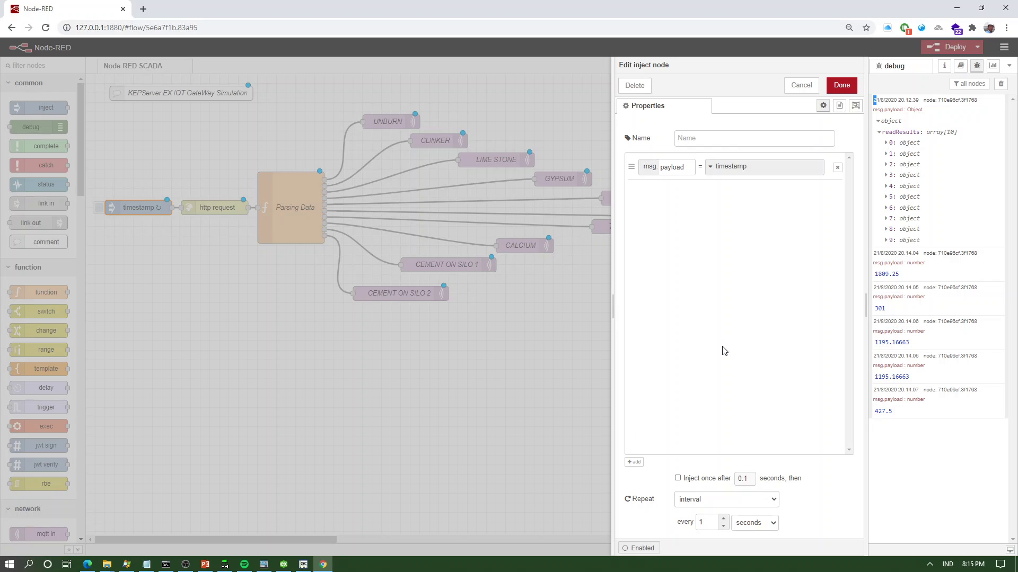
{"action": "left_click", "coordinate": [801, 86]}
{"action": "double_click", "coordinate": [217, 208]}
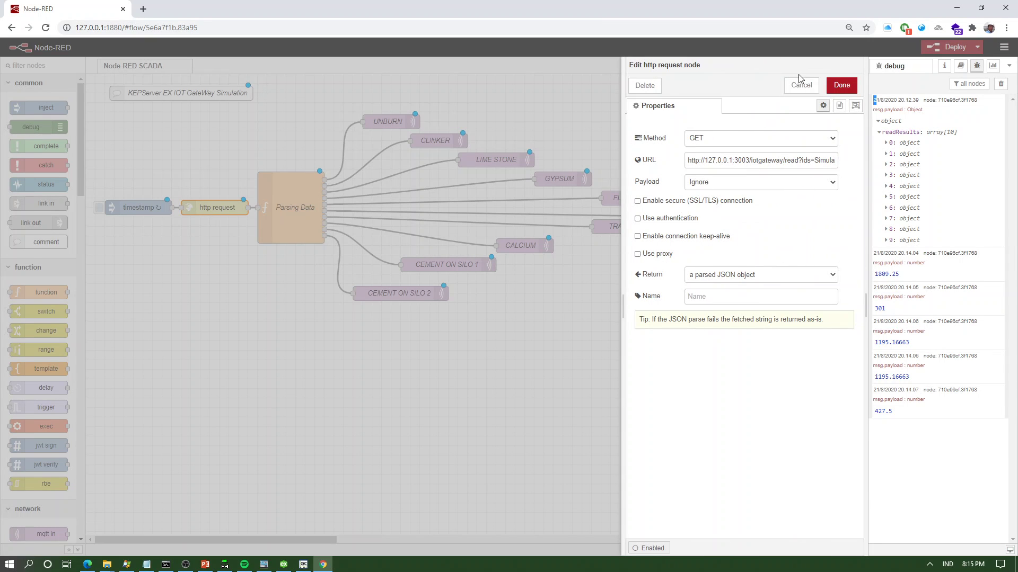
{"action": "left_click", "coordinate": [800, 84]}
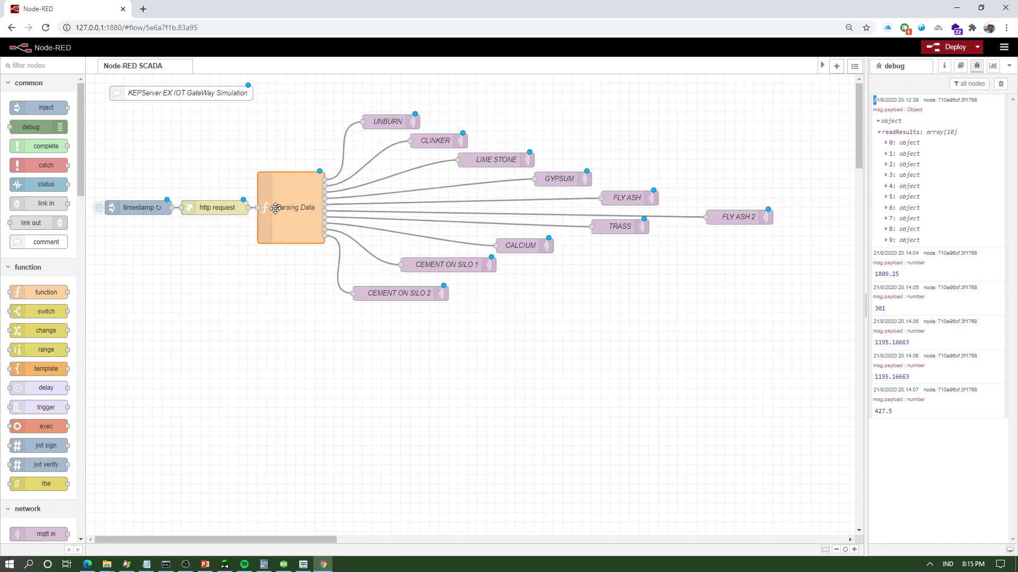
{"action": "double_click", "coordinate": [275, 208]}
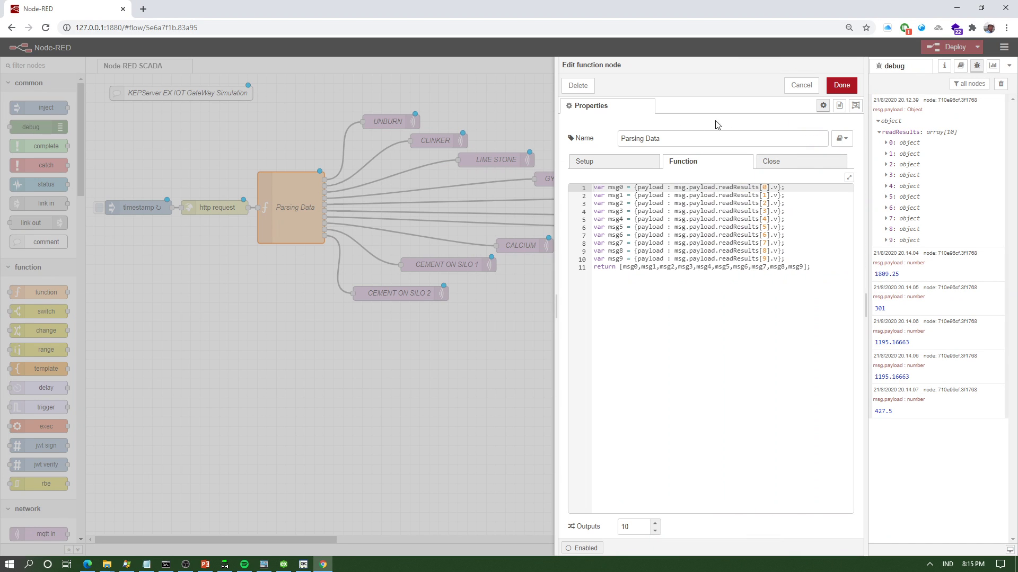
{"action": "left_click", "coordinate": [801, 84]}
Step: In the UNBURN mqtt out node, set the HINET Live Panel broker's username to user1, enter its password, and update the broker
{"action": "left_click", "coordinate": [375, 123]}
{"action": "double_click", "coordinate": [375, 123]}
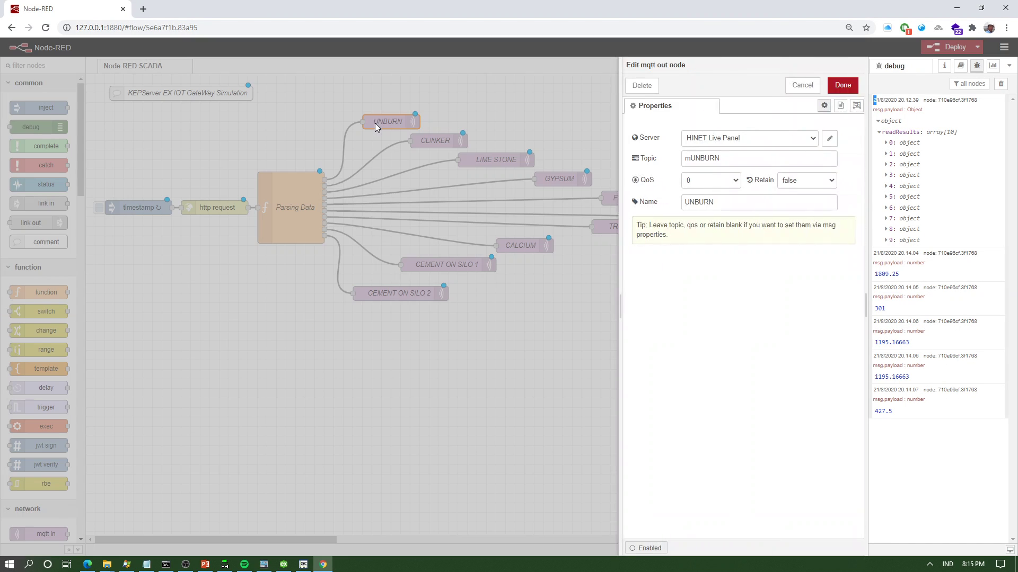
{"action": "left_click", "coordinate": [828, 139]}
{"action": "left_click", "coordinate": [682, 169]}
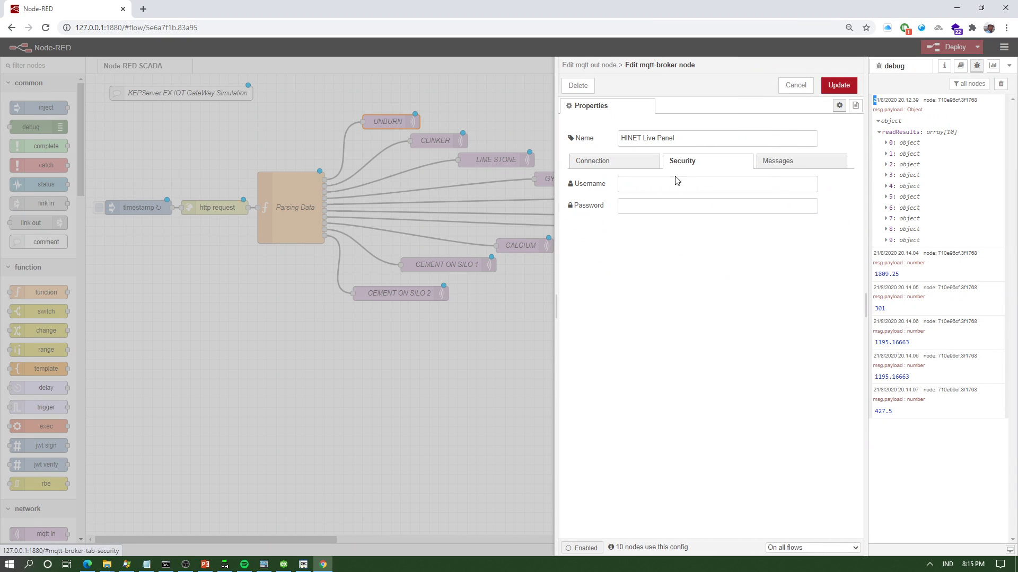
{"action": "left_click", "coordinate": [653, 189]}
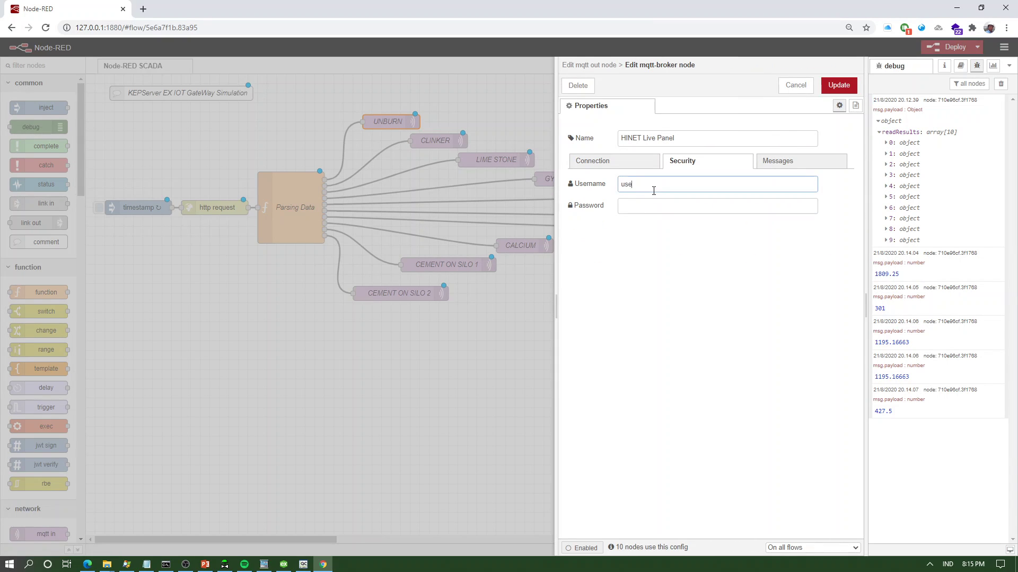
{"action": "key", "text": "Tab"}
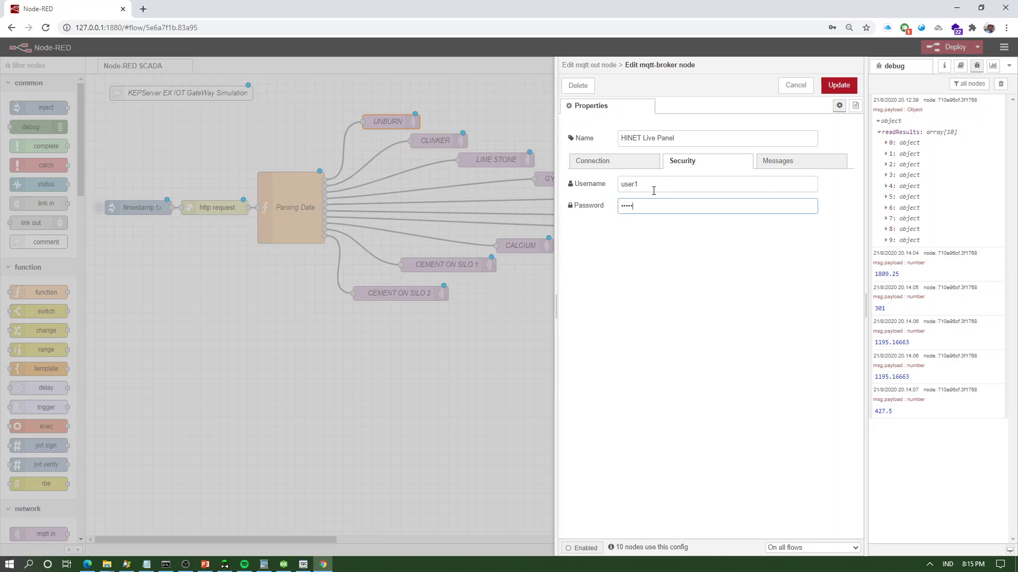
{"action": "left_click", "coordinate": [838, 85]}
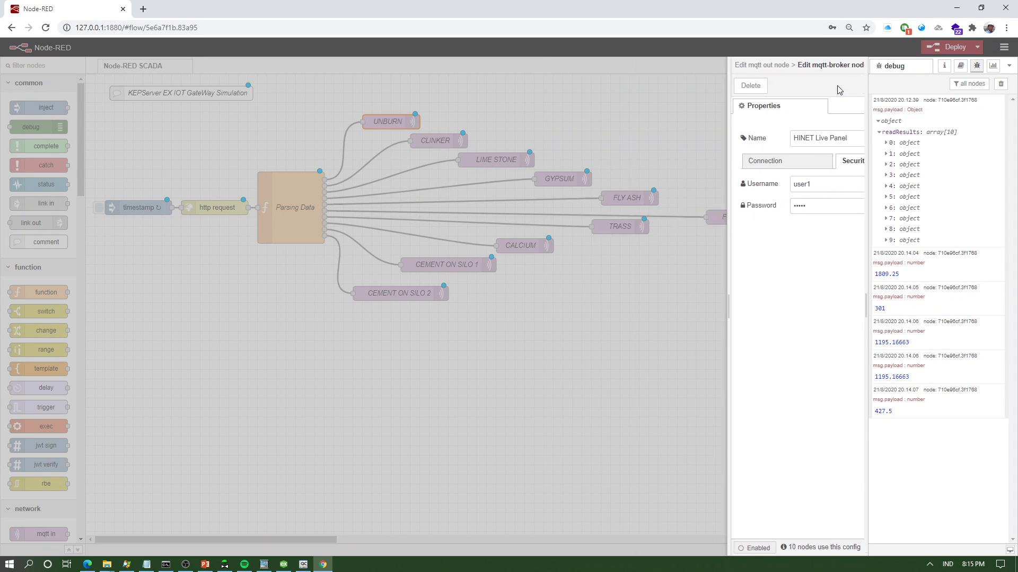
{"action": "left_click", "coordinate": [591, 181]}
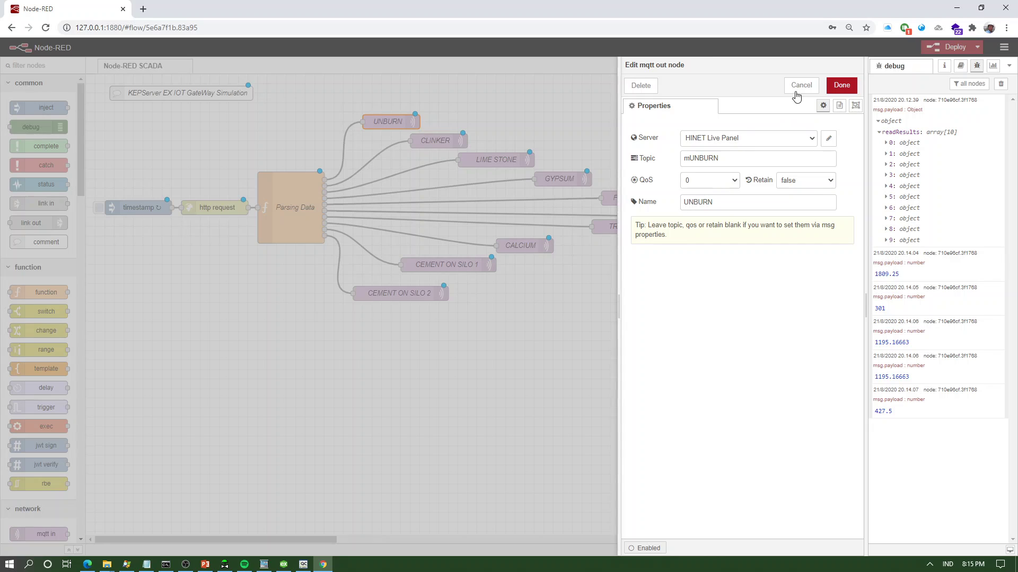
Step: Switch to HINET Live Panel, enter panel editing, and open the iOVariable database from the tag settings
{"action": "left_click", "coordinate": [265, 565]}
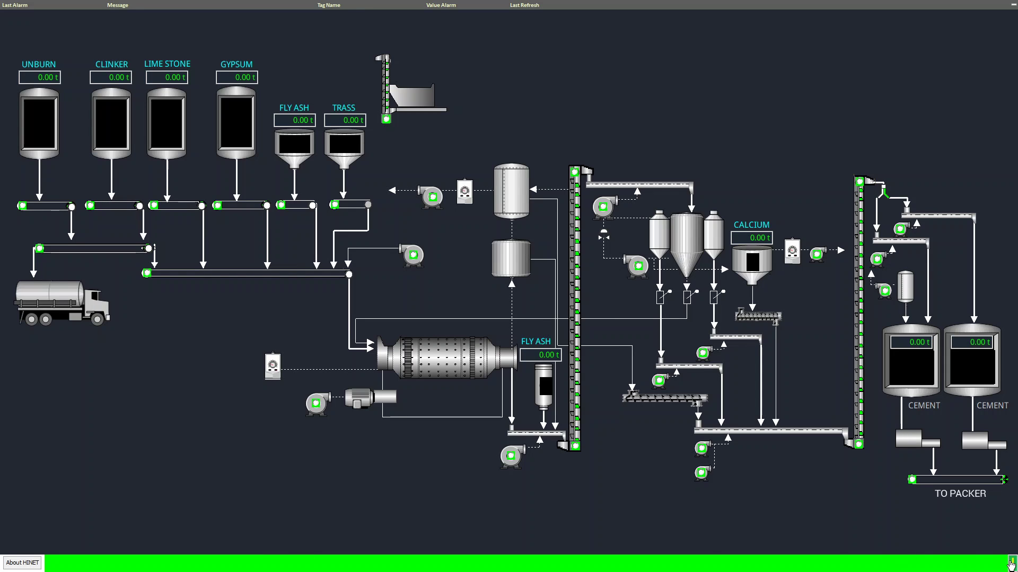
{"action": "left_click", "coordinate": [1011, 565]}
{"action": "left_click", "coordinate": [921, 544]}
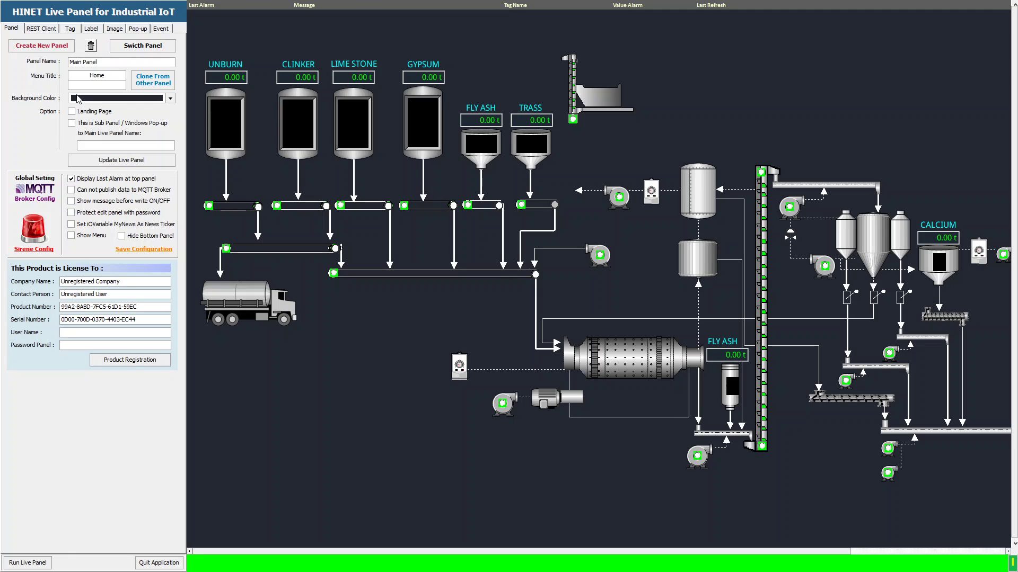
{"action": "left_click", "coordinate": [69, 29]}
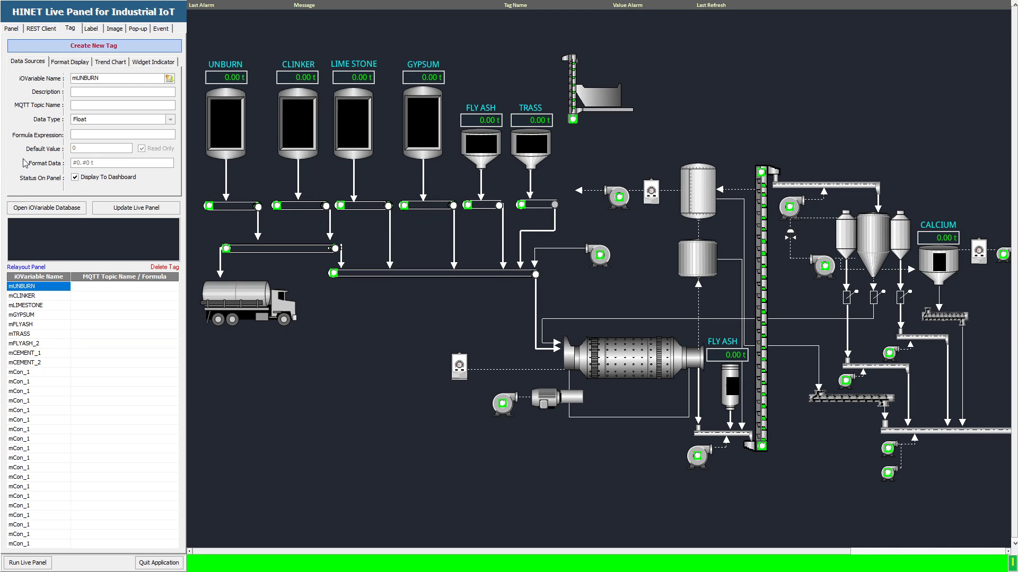
{"action": "left_click", "coordinate": [16, 208]}
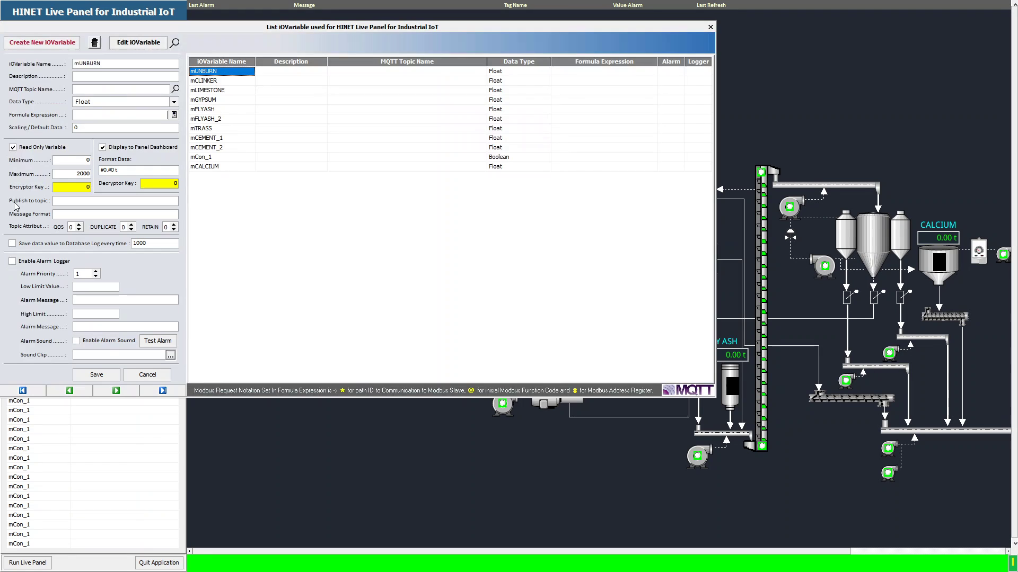
Step: Check the iOVariable names from mCLINKER to mCALCIUM and close the iOVariable list
{"action": "left_click", "coordinate": [224, 83]}
{"action": "left_click", "coordinate": [210, 99]}
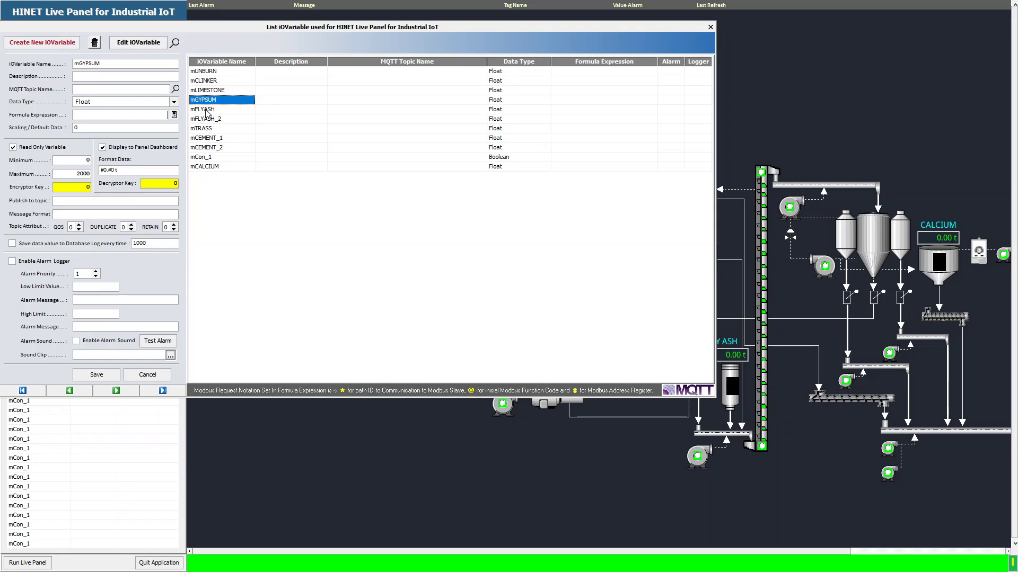
{"action": "left_click", "coordinate": [206, 109]}
{"action": "left_click", "coordinate": [205, 129]}
{"action": "left_click", "coordinate": [204, 149]}
{"action": "left_click", "coordinate": [202, 167]}
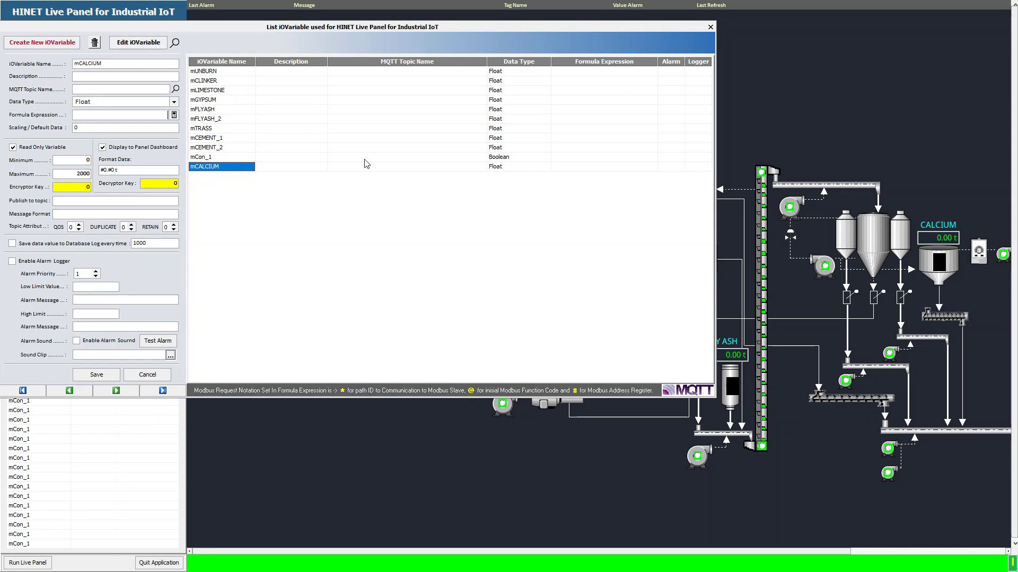
{"action": "left_click", "coordinate": [711, 27]}
Step: Run the live panel and switch back to the Node-RED editor in Chrome
{"action": "left_click", "coordinate": [29, 562]}
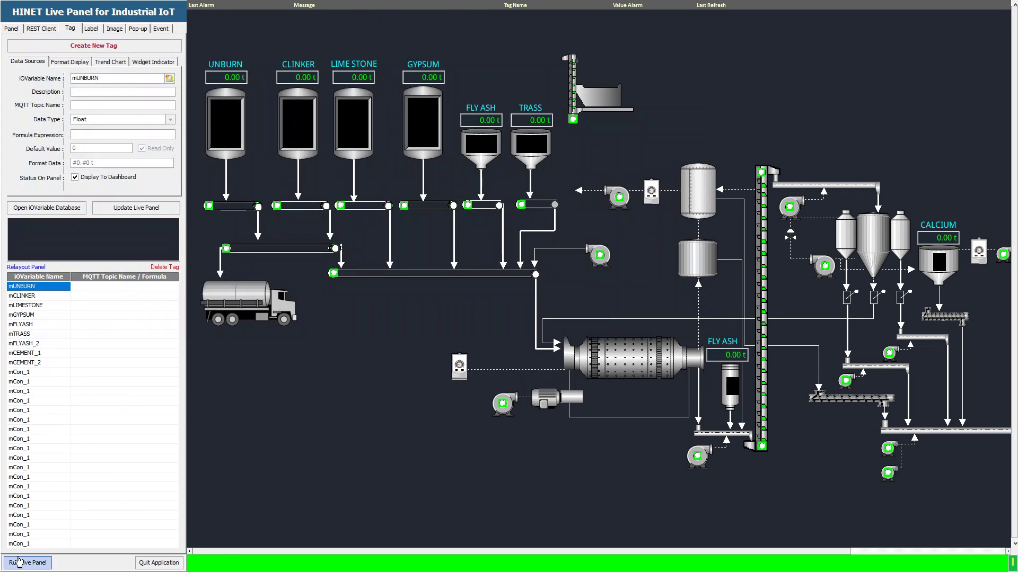
{"action": "key", "text": "super"}
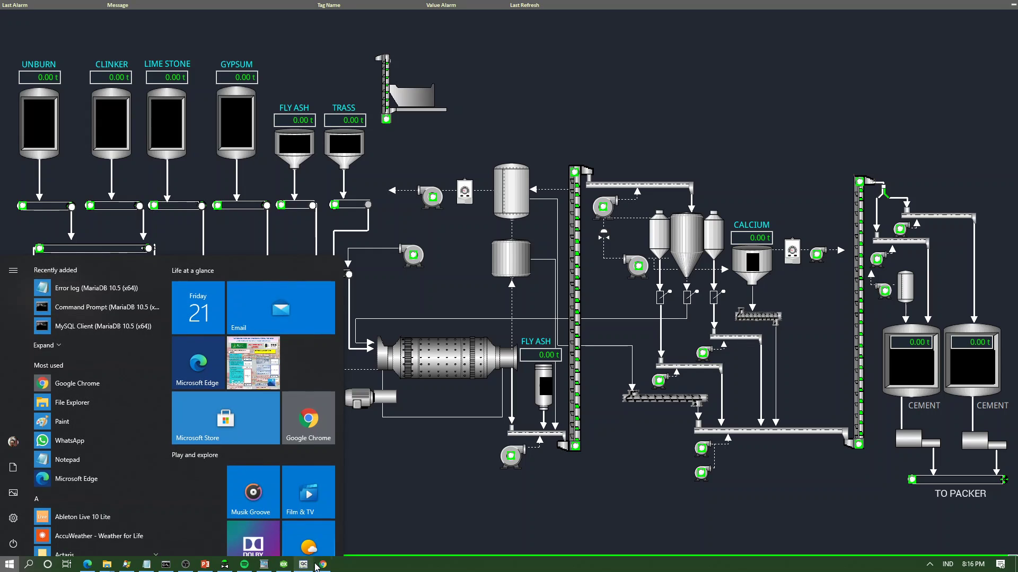
{"action": "left_click", "coordinate": [322, 565]}
Step: Confirm the UNBURN mqtt out node, deploy the Node-RED SCADA flow, and clear the debug messages
{"action": "left_click", "coordinate": [841, 85]}
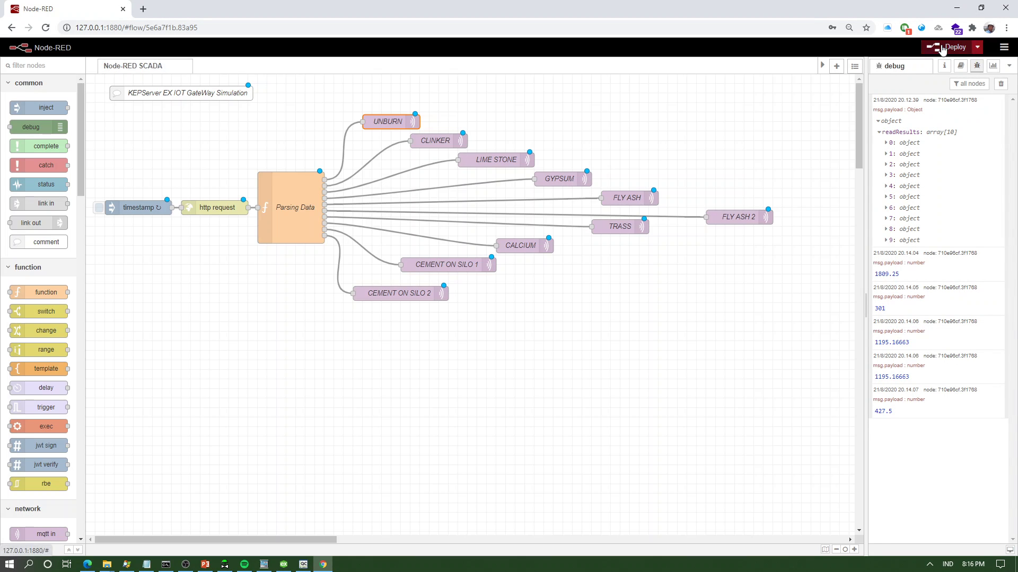
{"action": "left_click", "coordinate": [948, 47]}
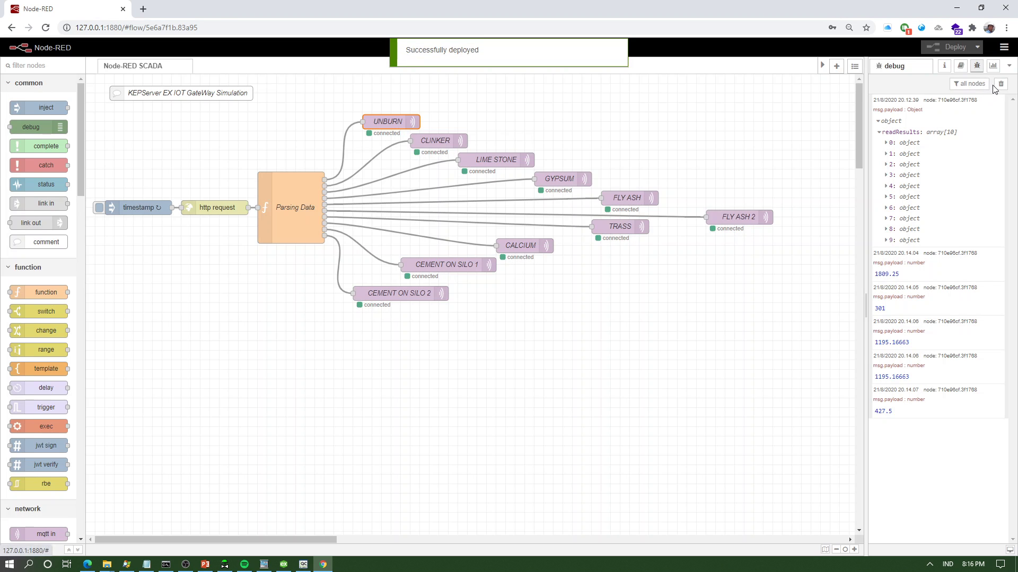
{"action": "left_click", "coordinate": [999, 86]}
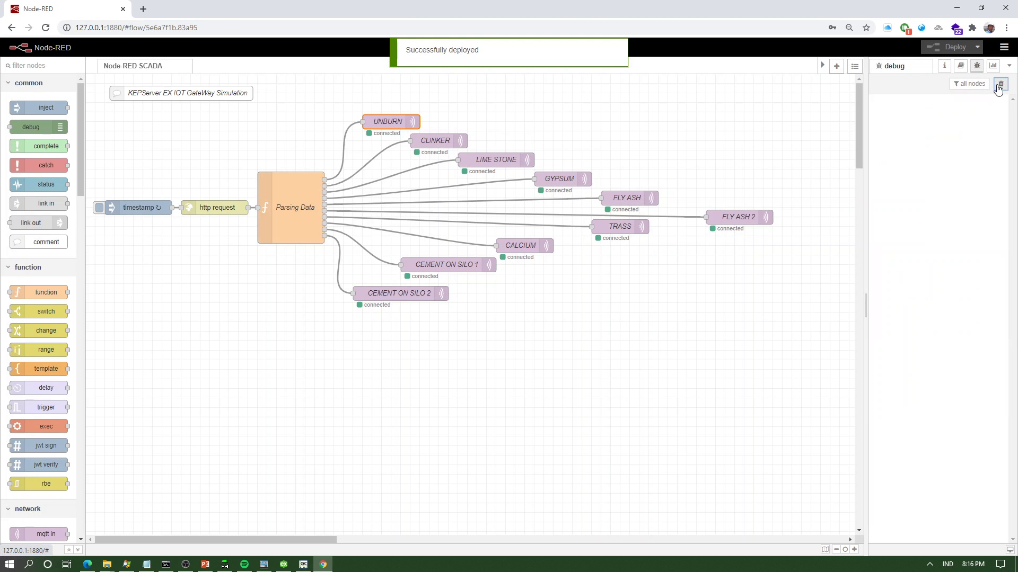
Step: Place the OPC Quick Client window over the running live panel and compare its Simulator.CEMENT values with the silo values
{"action": "left_click", "coordinate": [284, 564]}
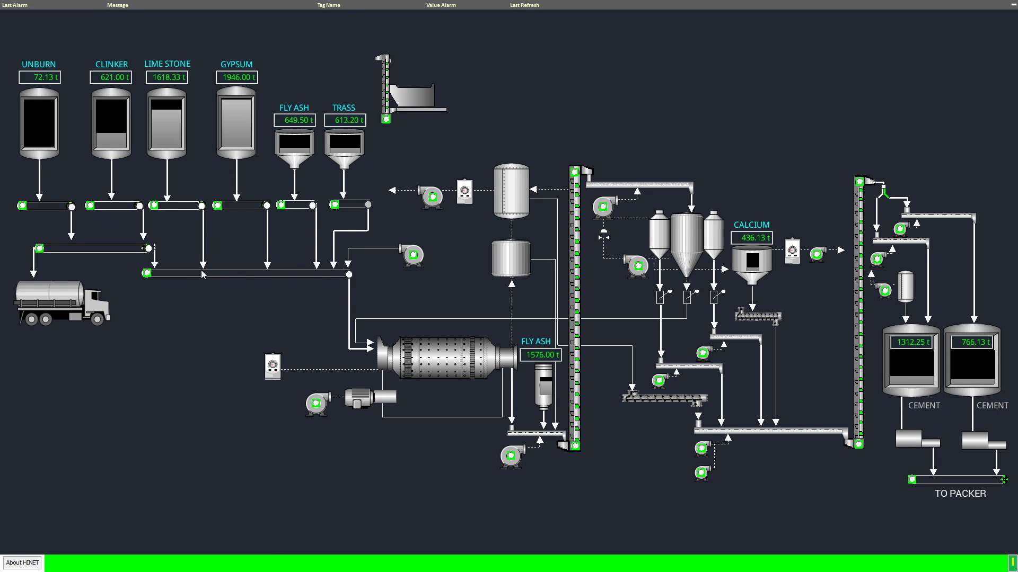
{"action": "key", "text": "super"}
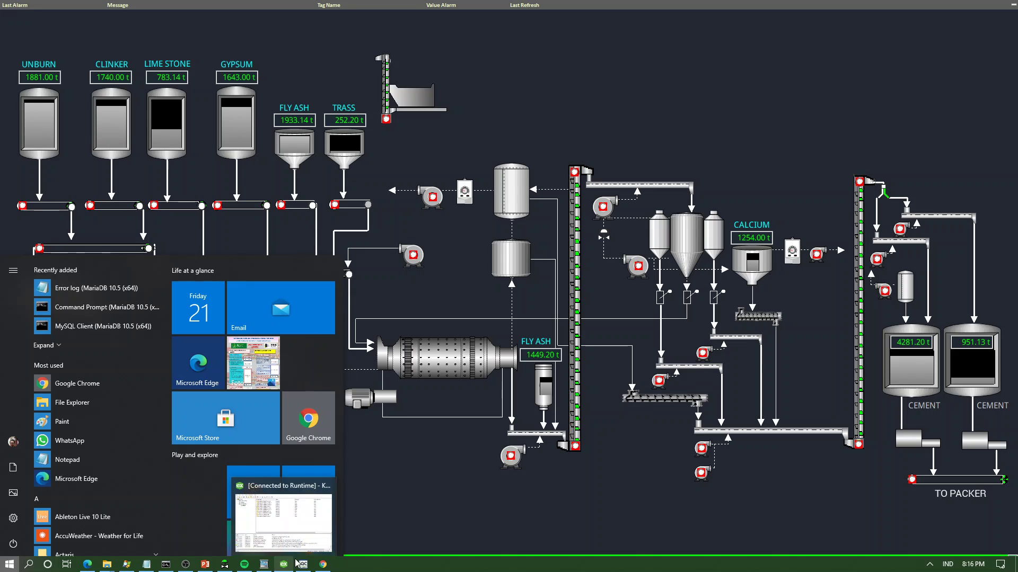
{"action": "left_click", "coordinate": [300, 564]}
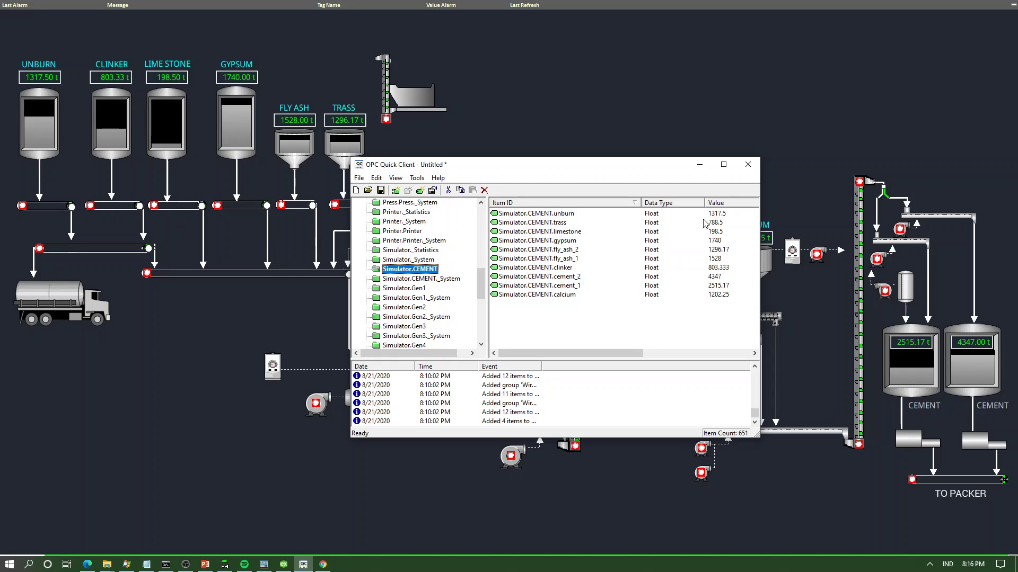
{"action": "left_click_drag", "start_coordinate": [645, 170], "coordinate": [318, 295]}
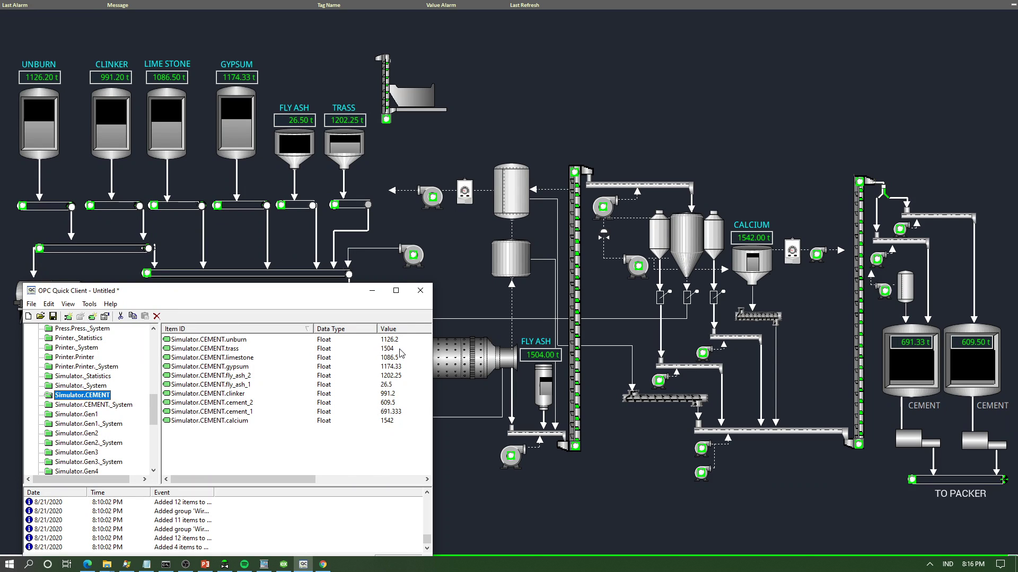
Step: Switch to KEPServerEX Configuration, dismiss the agent's property editor, and start a new IoT Gateway agent named Agent1 of type REST Server
{"action": "left_click", "coordinate": [284, 565]}
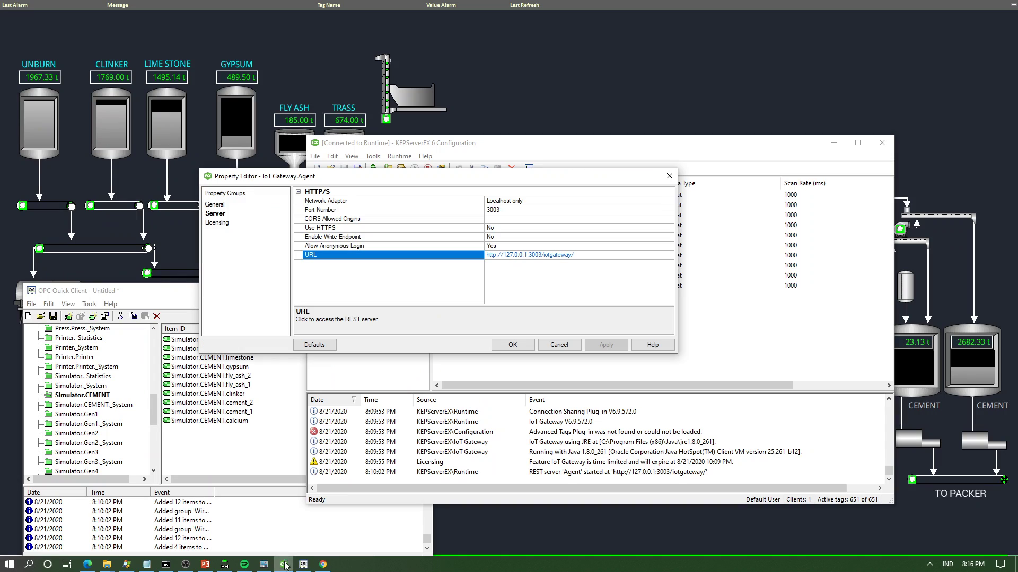
{"action": "left_click", "coordinate": [513, 345]}
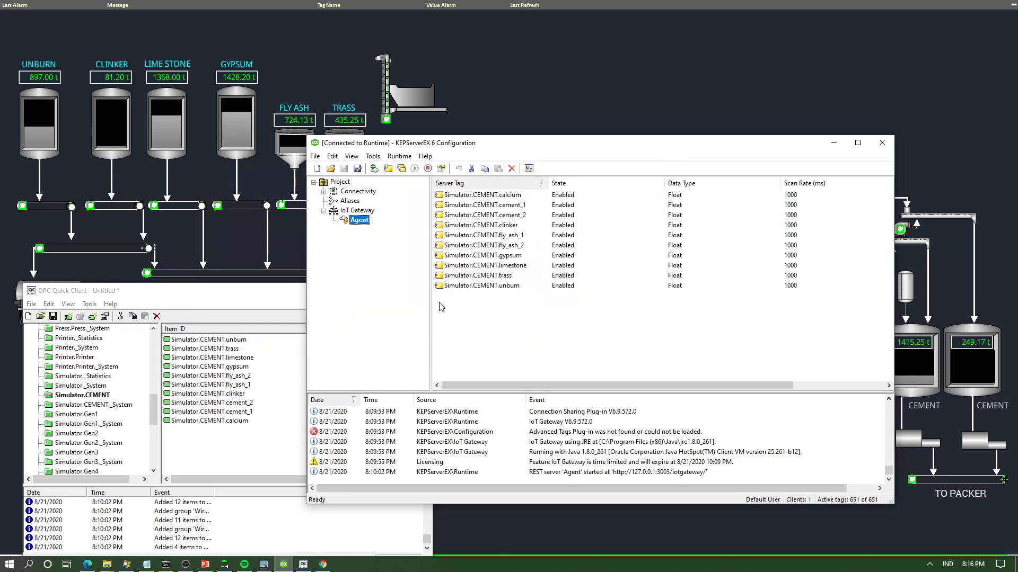
{"action": "left_click", "coordinate": [352, 213]}
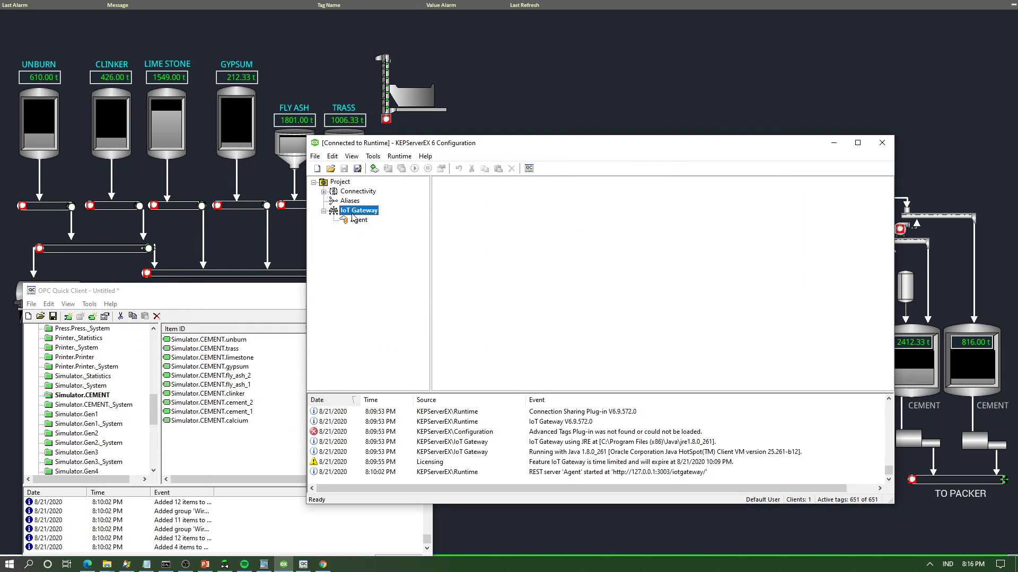
{"action": "right_click", "coordinate": [352, 215]}
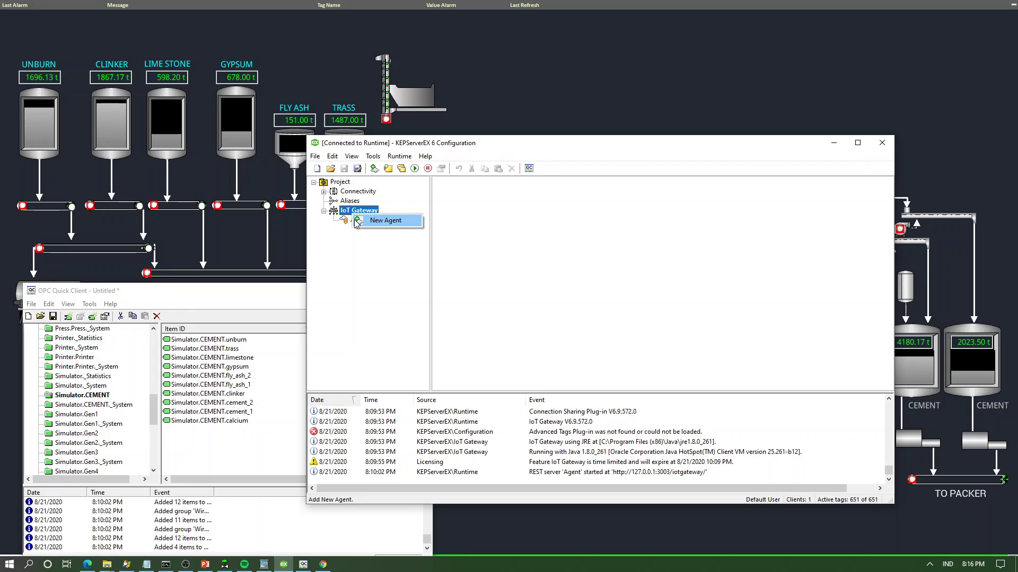
{"action": "left_click", "coordinate": [366, 220]}
{"action": "left_click", "coordinate": [563, 305]}
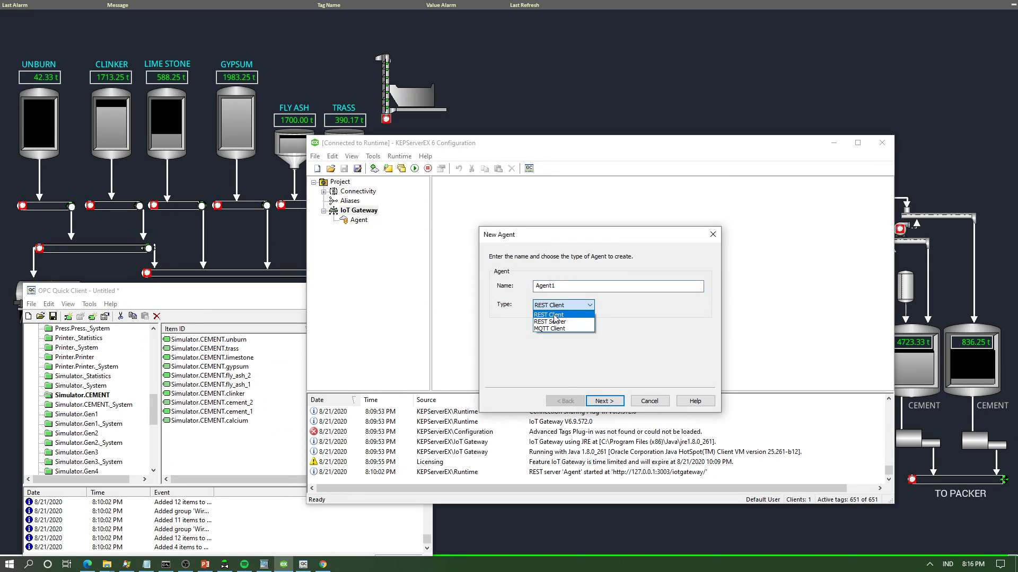
{"action": "left_click", "coordinate": [566, 322]}
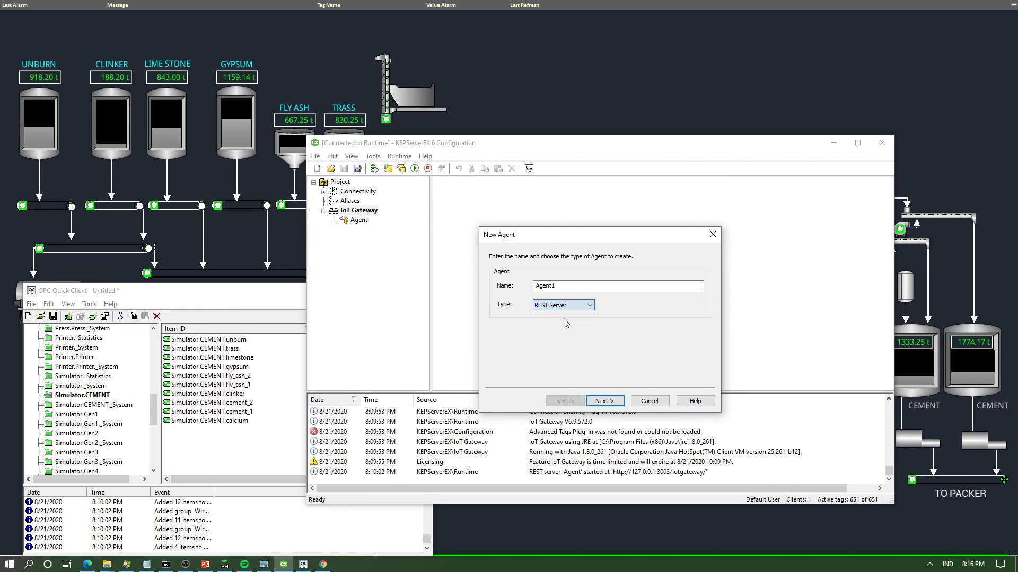
{"action": "left_click", "coordinate": [604, 402]}
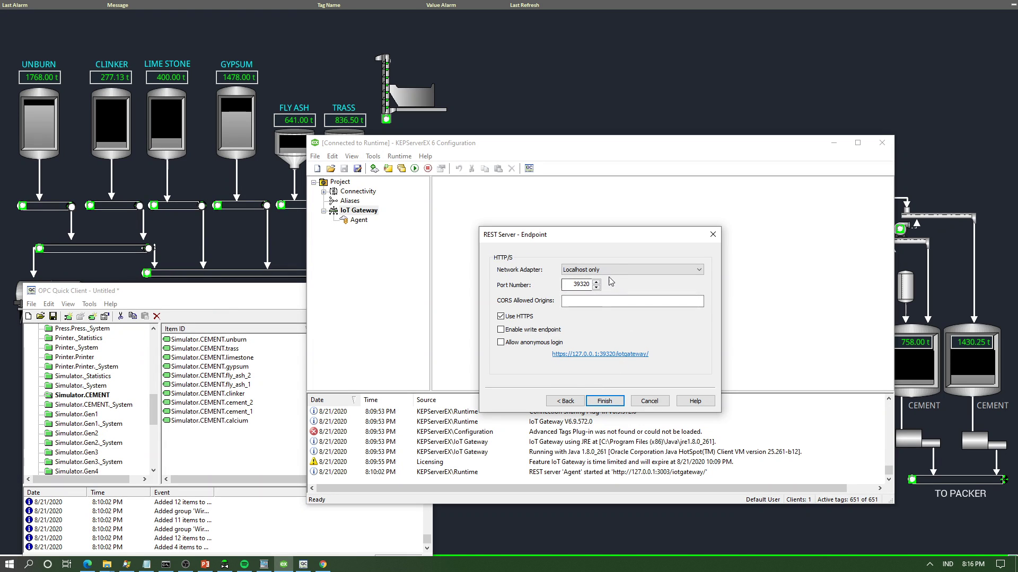
Step: Create the REST server endpoint with HTTPS off, the write endpoint enabled, and anonymous login allowed
{"action": "left_click", "coordinate": [501, 316]}
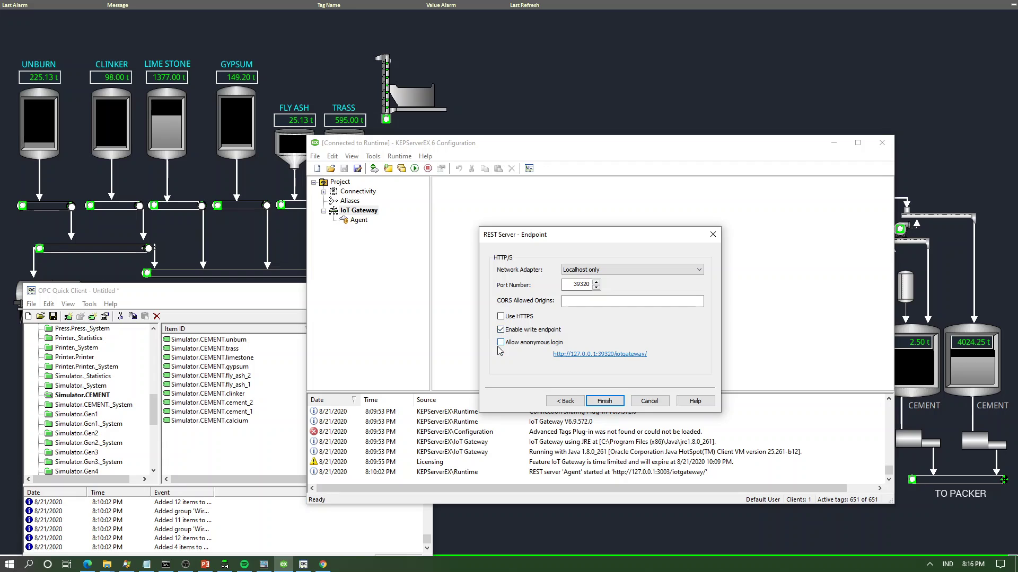
{"action": "left_click", "coordinate": [501, 343]}
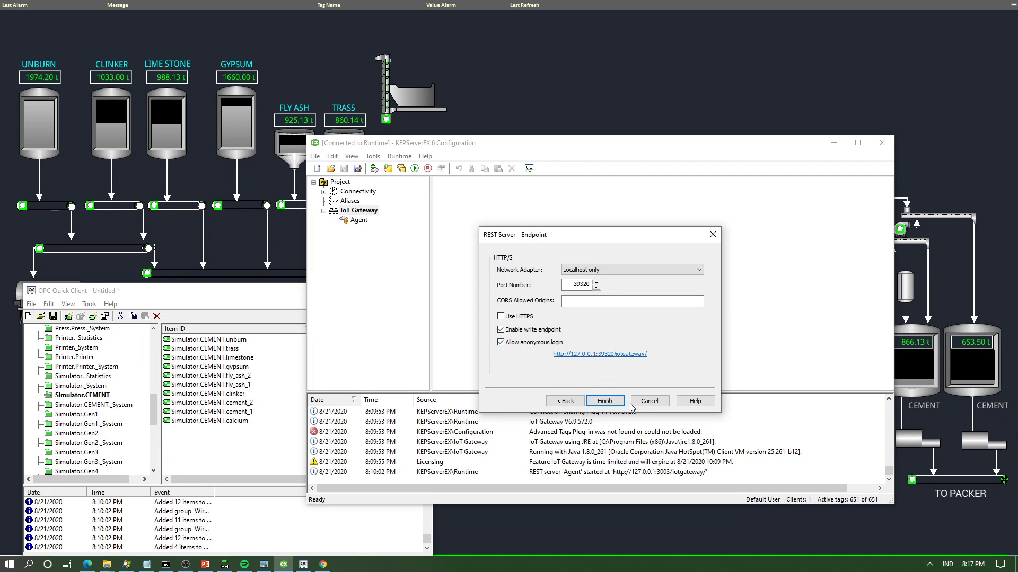
{"action": "left_click", "coordinate": [607, 401]}
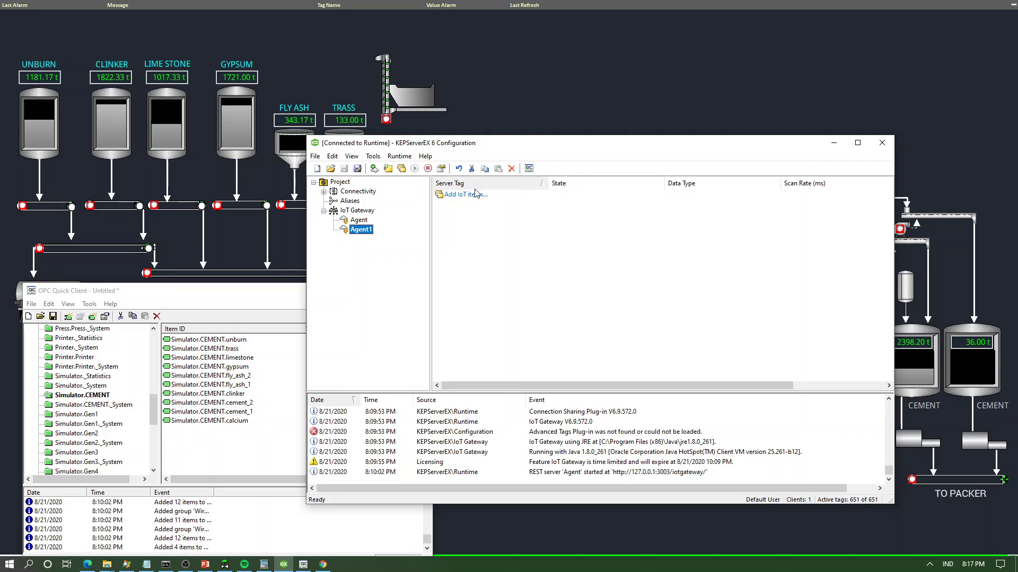
Step: Add all Simulator.CEMENT tags from calcium to unburn as IoT items of Agent1, scanned at a 1000 ms rate
{"action": "left_click", "coordinate": [464, 197]}
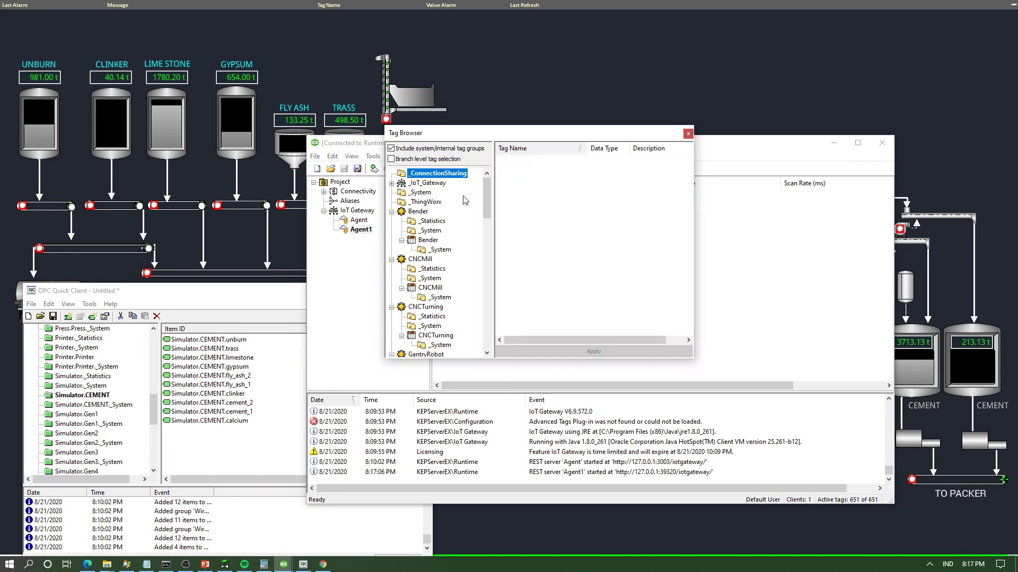
{"action": "scroll", "coordinate": [432, 284], "scroll_direction": "down", "scroll_amount": 6}
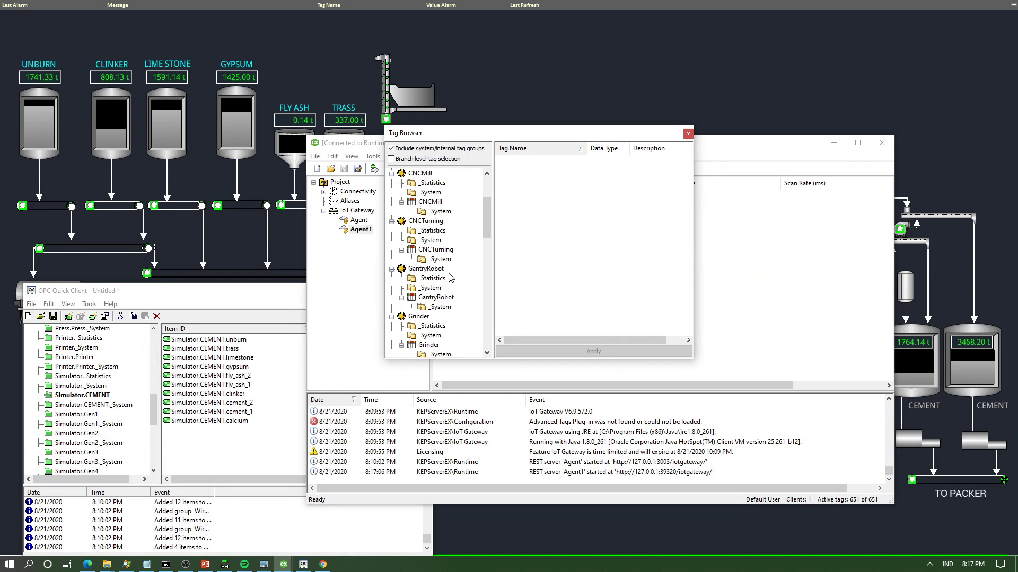
{"action": "scroll", "coordinate": [450, 278], "scroll_direction": "down", "scroll_amount": 7}
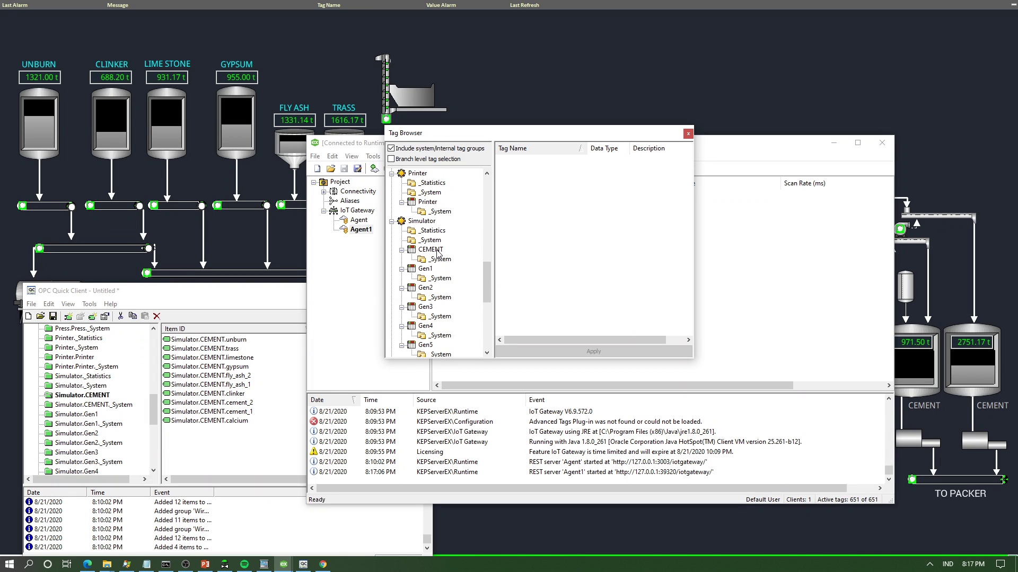
{"action": "left_click", "coordinate": [431, 249]}
{"action": "left_click", "coordinate": [522, 160]}
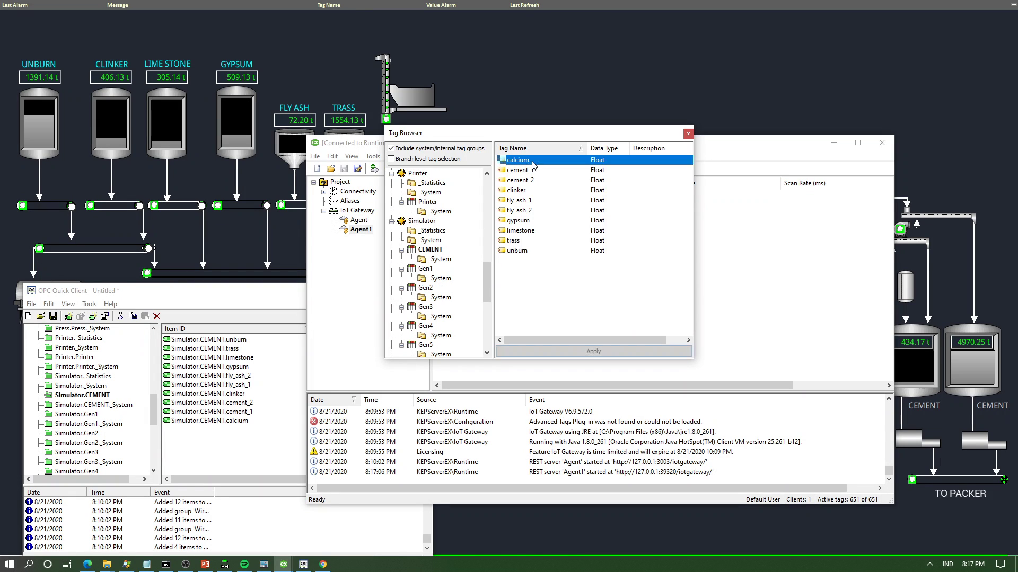
{"action": "left_click", "coordinate": [522, 250], "text": "shift"}
{"action": "left_click", "coordinate": [544, 348]}
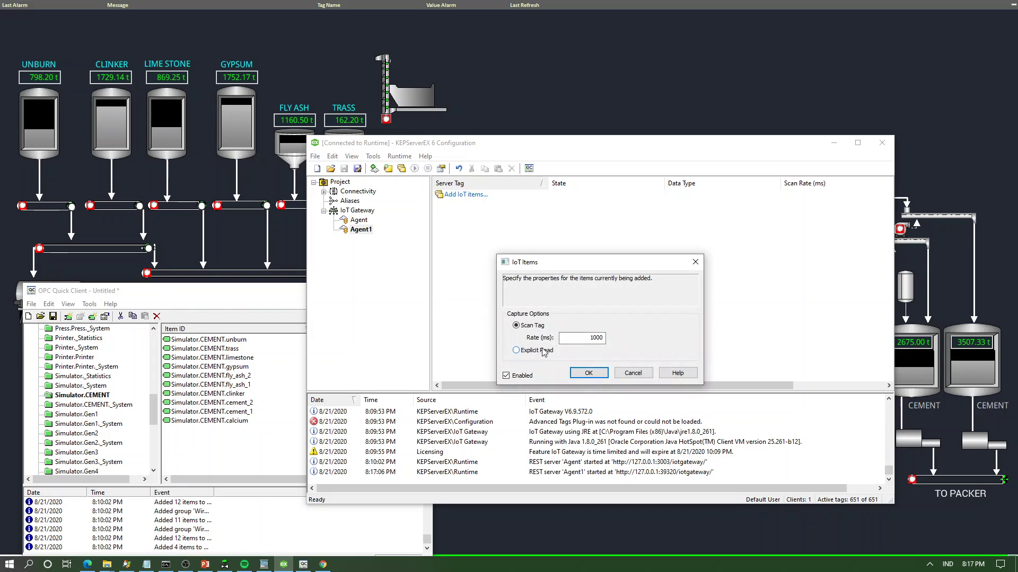
{"action": "left_click", "coordinate": [589, 373]}
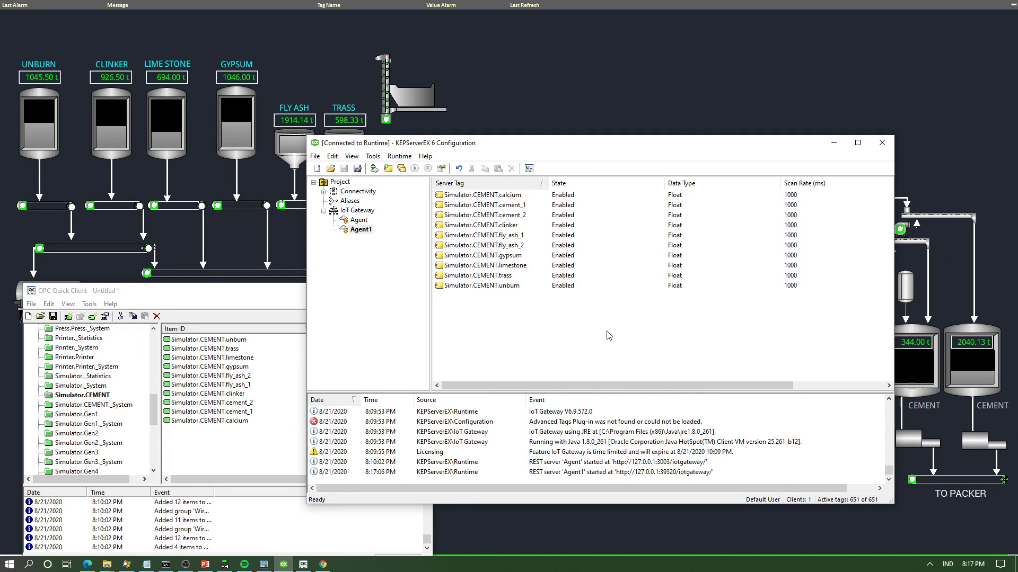
Step: Delete the Agent1 REST server from the IoT Gateway
{"action": "right_click", "coordinate": [363, 230]}
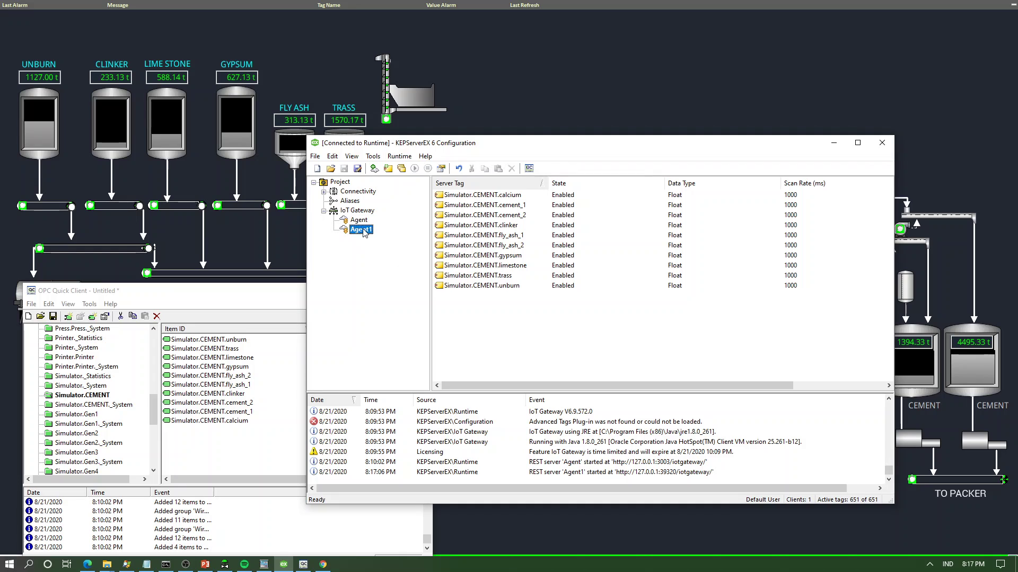
{"action": "left_click", "coordinate": [389, 302]}
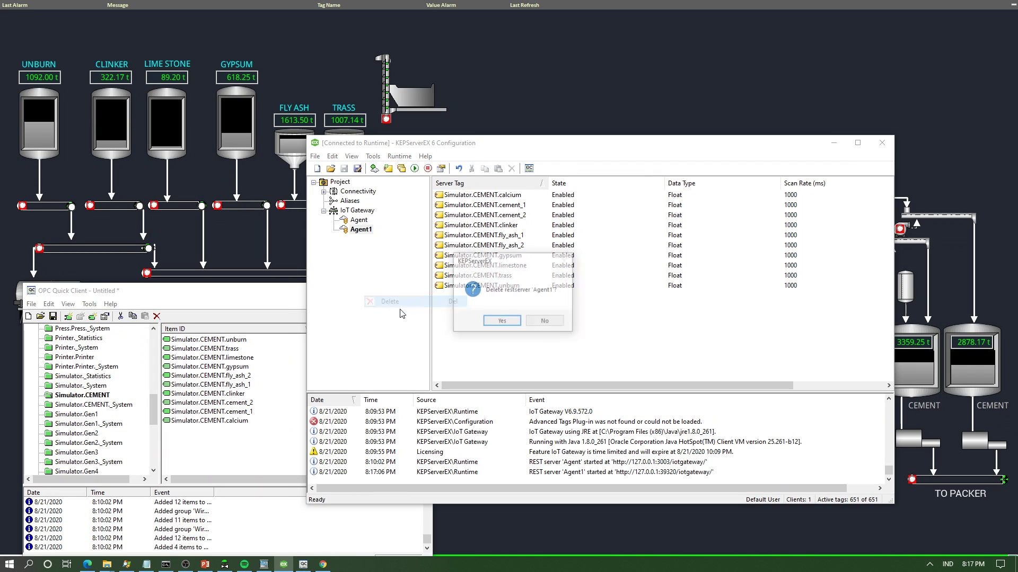
{"action": "left_click", "coordinate": [510, 323]}
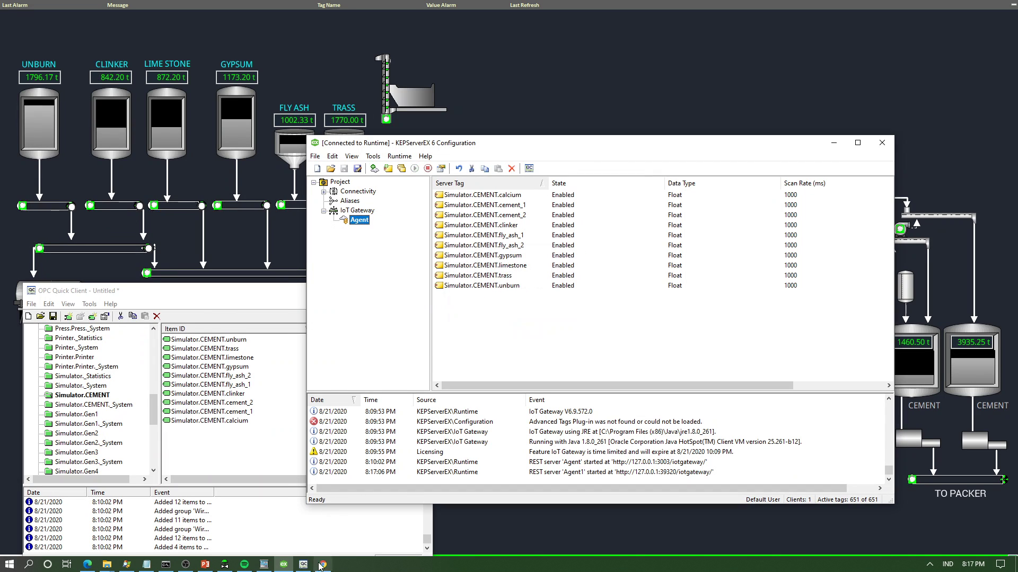
Step: Switch to Edge and reload the iotgateway/read page to check the Simulator.CEMENT tag values
{"action": "left_click", "coordinate": [323, 564]}
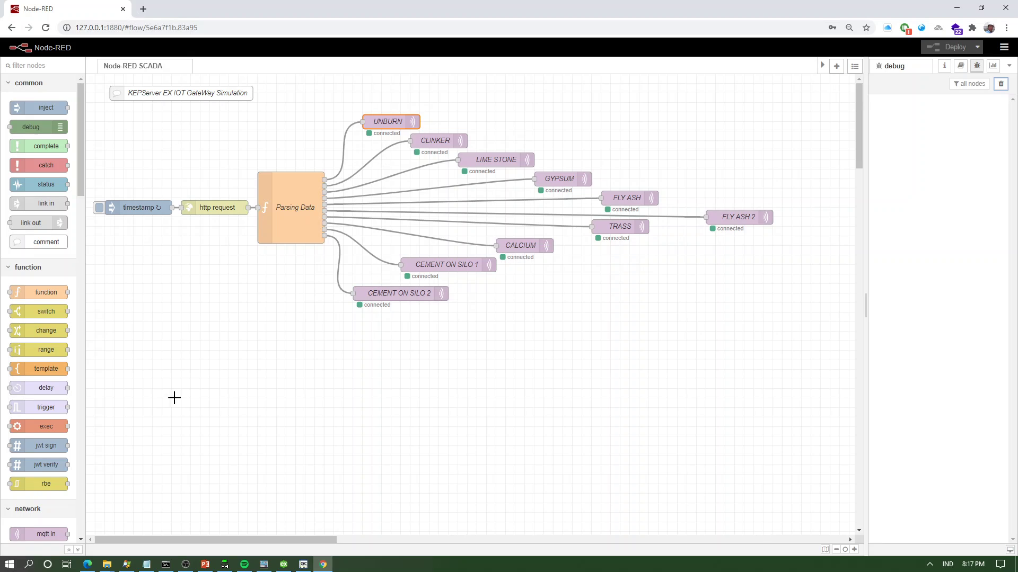
{"action": "left_click", "coordinate": [87, 564]}
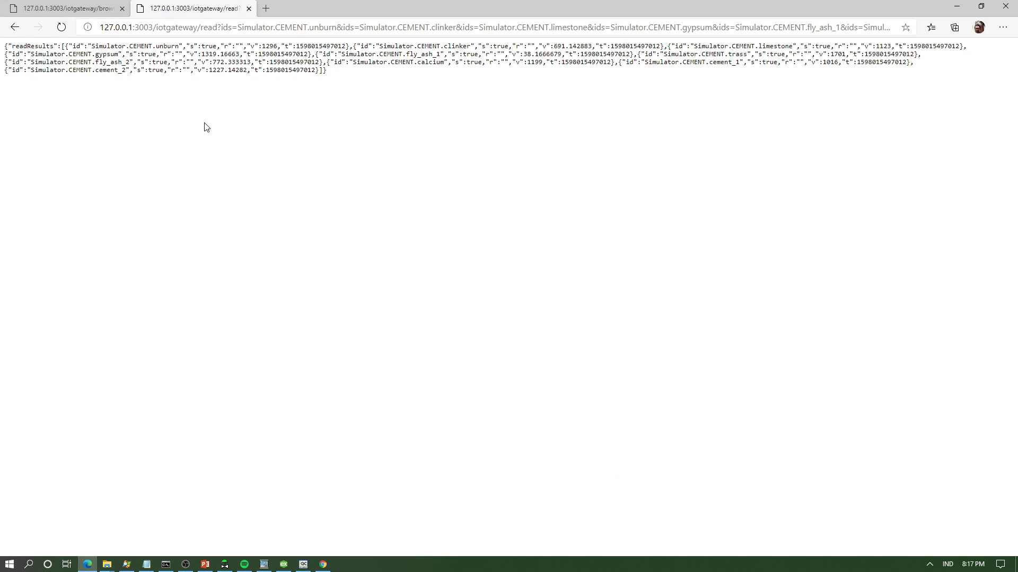
{"action": "left_click", "coordinate": [298, 26]}
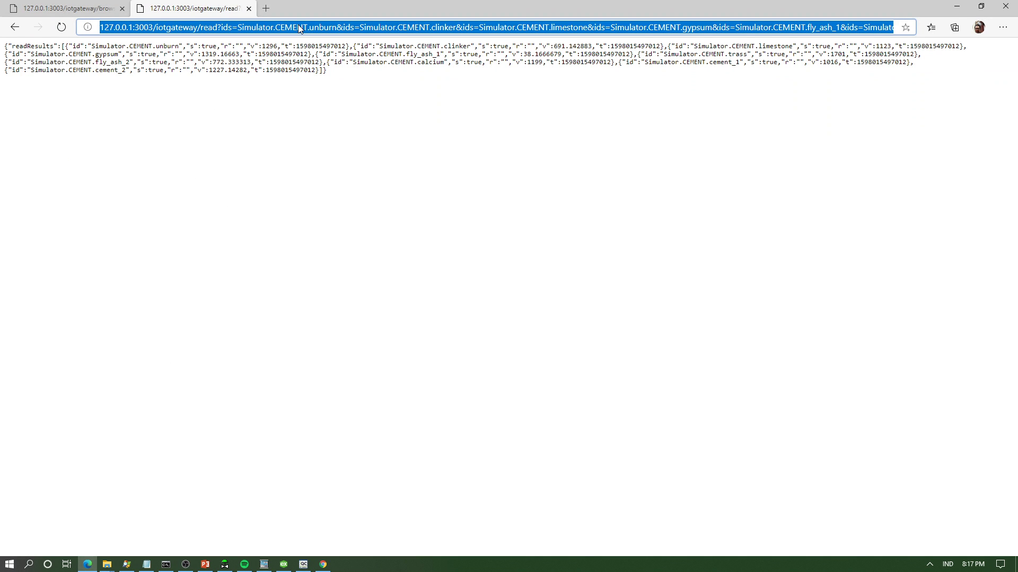
{"action": "key", "text": "Return"}
{"action": "left_click", "coordinate": [99, 10]}
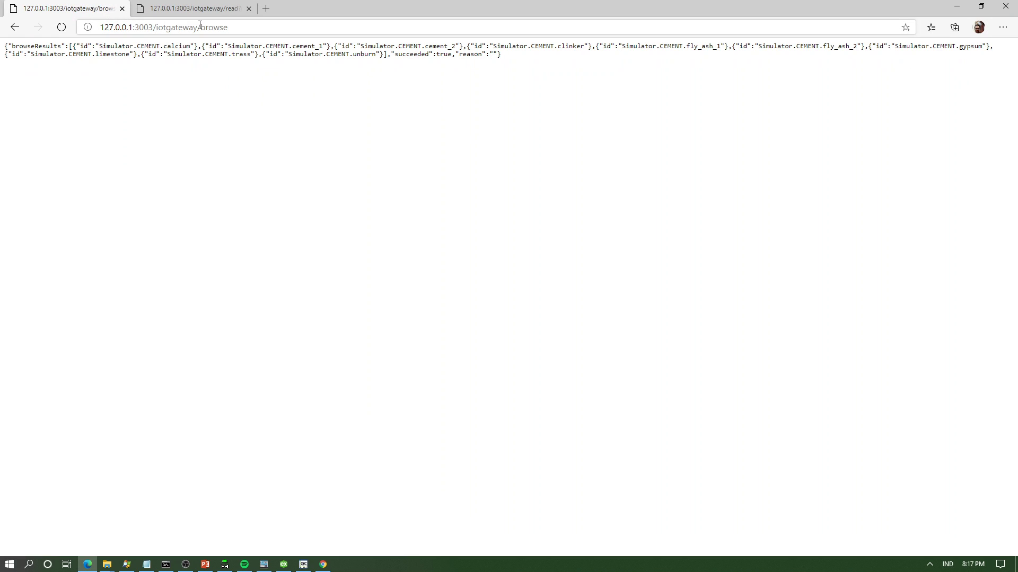
{"action": "left_click_drag", "start_coordinate": [200, 26], "coordinate": [111, 32]}
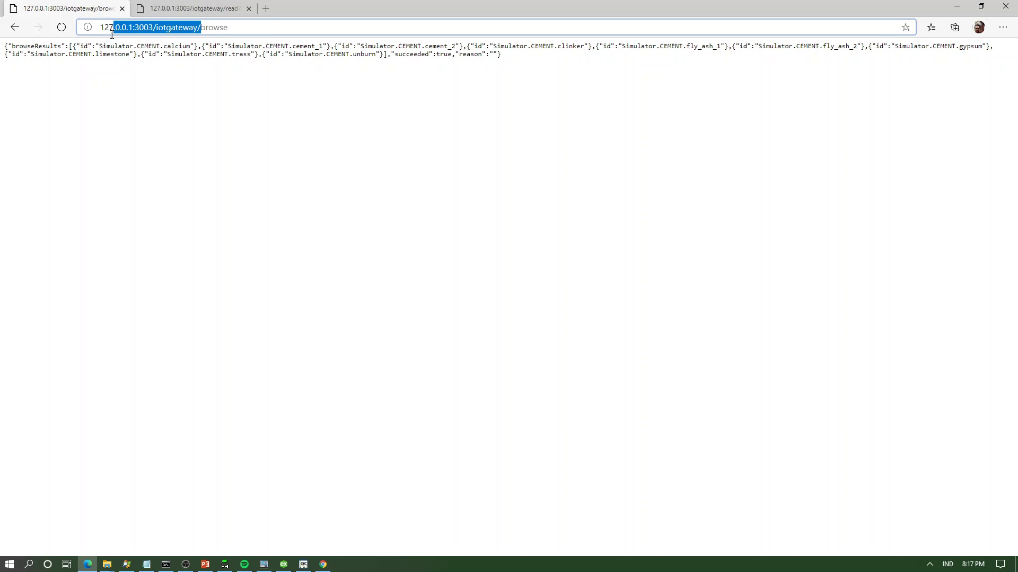
{"action": "left_click", "coordinate": [267, 8]}
{"action": "type", "text": "http://127.0.0.1:3003/iotgateway/"}
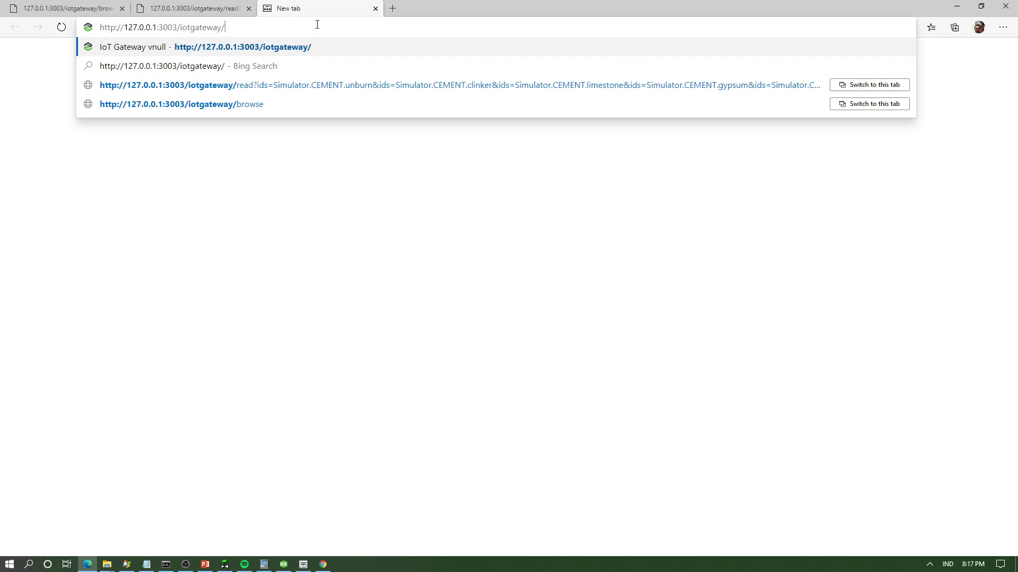
{"action": "key", "text": "Return"}
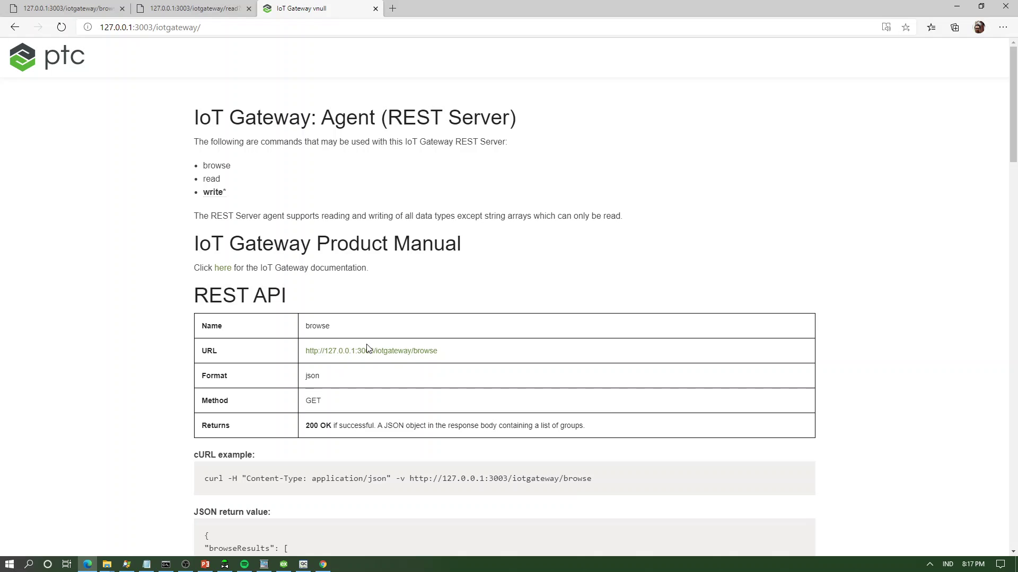
Step: Read the REST API documentation for the browse and GET read commands and compare it with the Simulator.CEMENT read URL
{"action": "scroll", "coordinate": [369, 348], "scroll_direction": "down", "scroll_amount": 5}
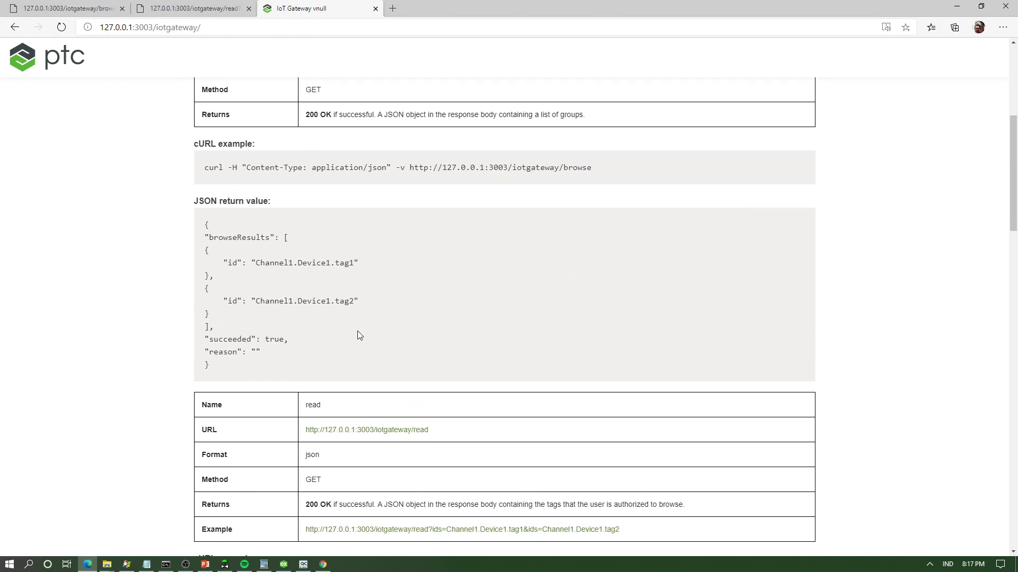
{"action": "scroll", "coordinate": [358, 334], "scroll_direction": "down", "scroll_amount": 5}
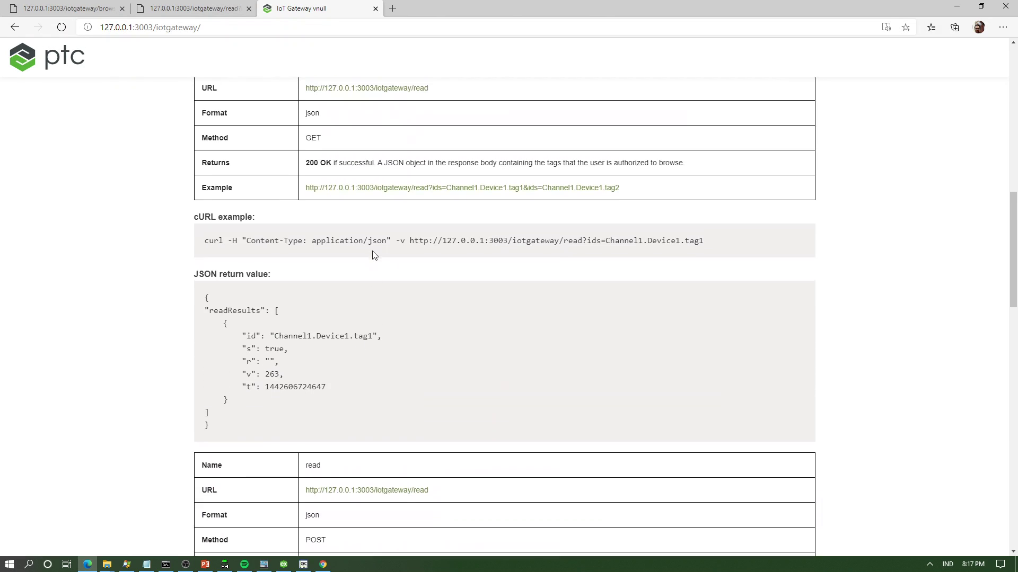
{"action": "scroll", "coordinate": [372, 250], "scroll_direction": "up", "scroll_amount": 1}
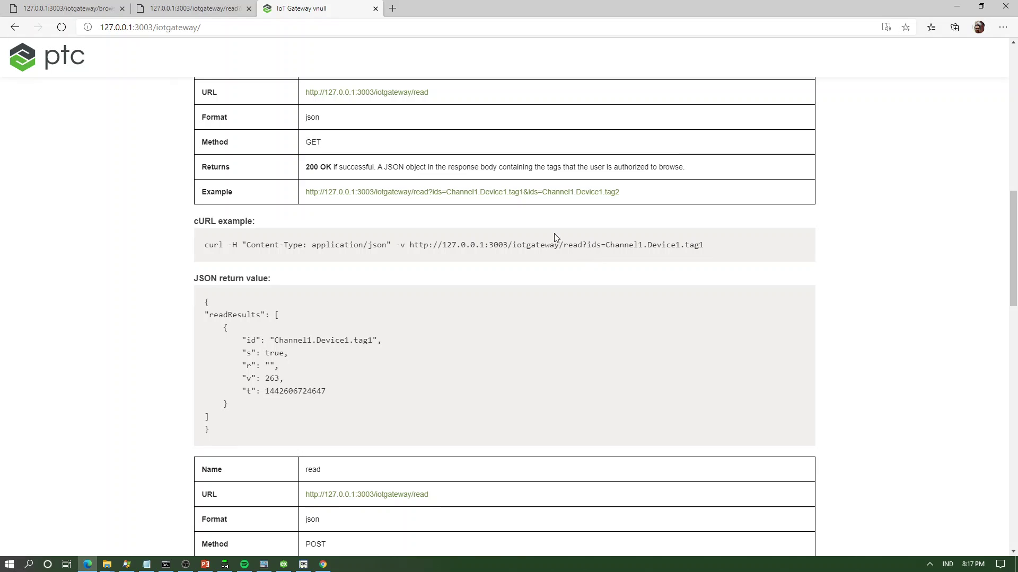
{"action": "left_click", "coordinate": [192, 8]}
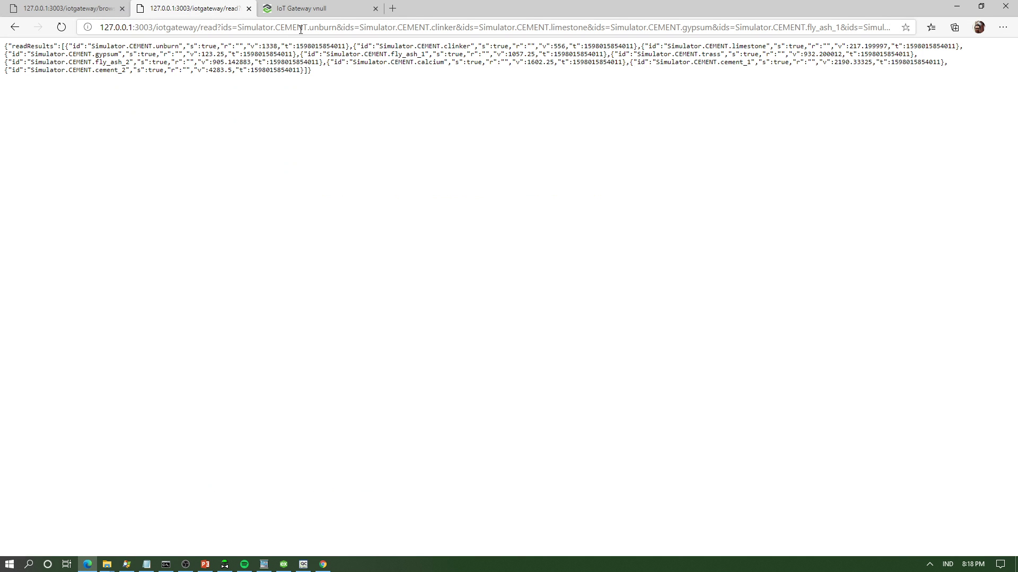
Step: Return to the IoT Gateway documentation and examine the POST read and write commands with their cURL examples
{"action": "left_click", "coordinate": [321, 9]}
{"action": "scroll", "coordinate": [314, 236], "scroll_direction": "down", "scroll_amount": 5}
{"action": "scroll", "coordinate": [316, 237], "scroll_direction": "down", "scroll_amount": 12}
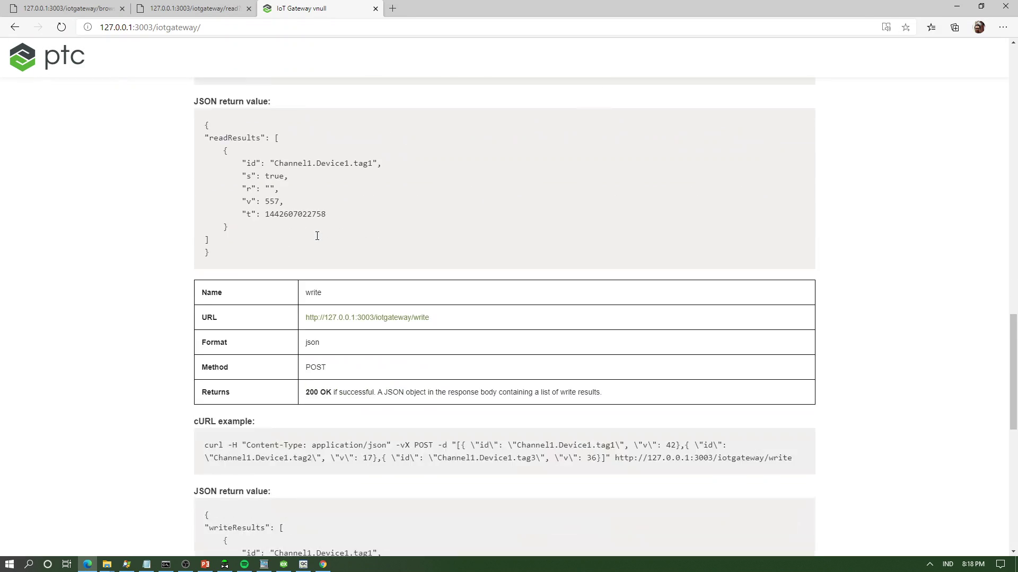
{"action": "scroll", "coordinate": [324, 233], "scroll_direction": "up", "scroll_amount": 7}
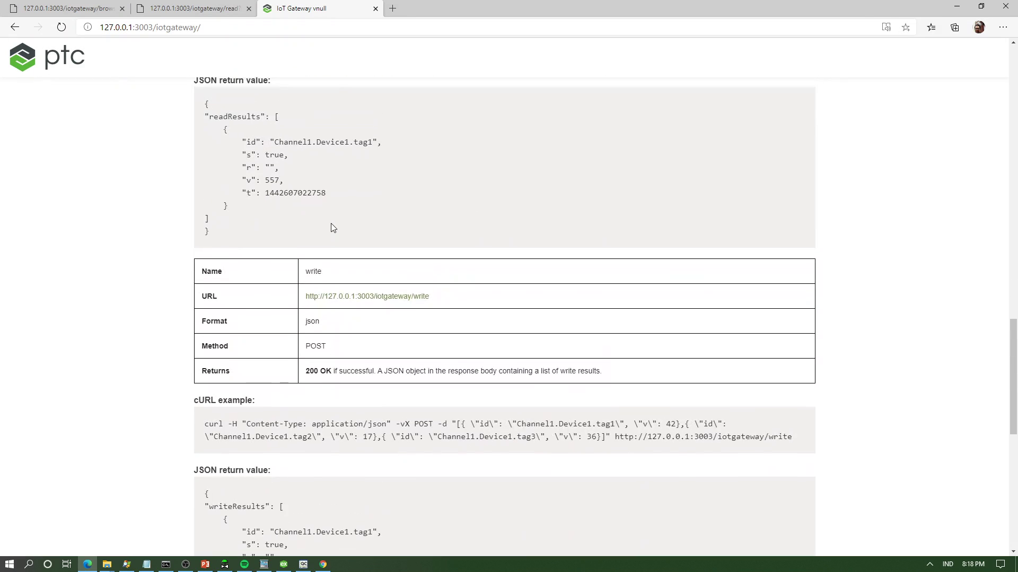
{"action": "scroll", "coordinate": [331, 225], "scroll_direction": "up", "scroll_amount": 3}
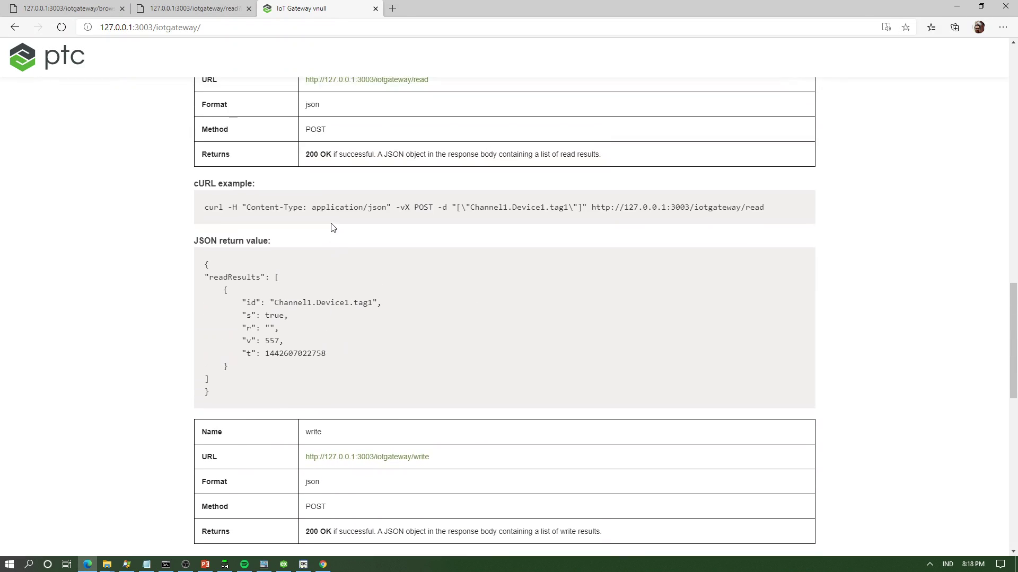
{"action": "scroll", "coordinate": [333, 226], "scroll_direction": "up", "scroll_amount": 2}
{"action": "scroll", "coordinate": [330, 227], "scroll_direction": "down", "scroll_amount": 5}
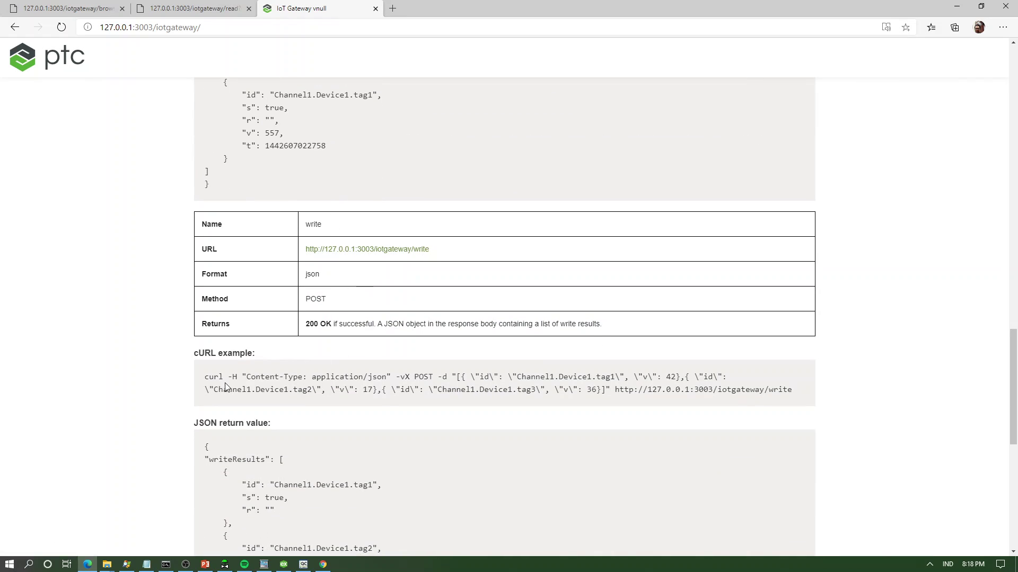
{"action": "scroll", "coordinate": [225, 387], "scroll_direction": "down", "scroll_amount": 1}
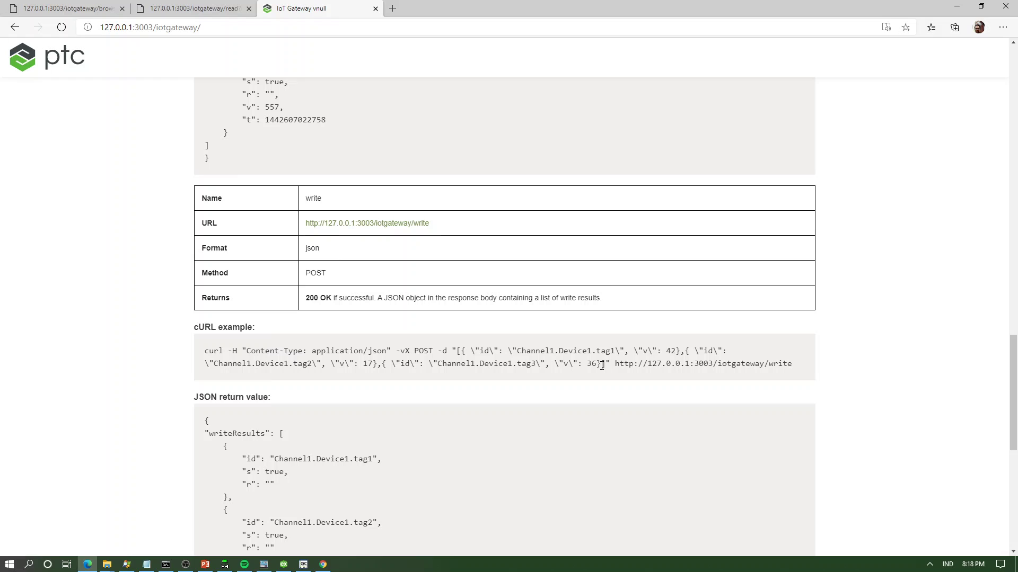
Step: Read the write command's JSON return value and the closing notes on tag names, write permission and CORS origins, and return to the POST read command
{"action": "scroll", "coordinate": [602, 365], "scroll_direction": "down", "scroll_amount": 5}
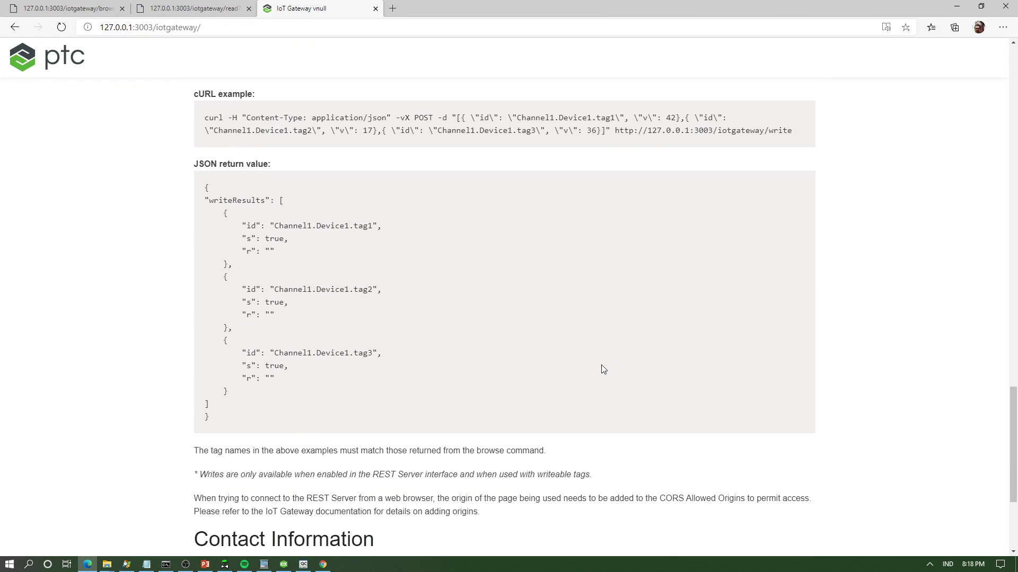
{"action": "scroll", "coordinate": [266, 288], "scroll_direction": "down", "scroll_amount": 4}
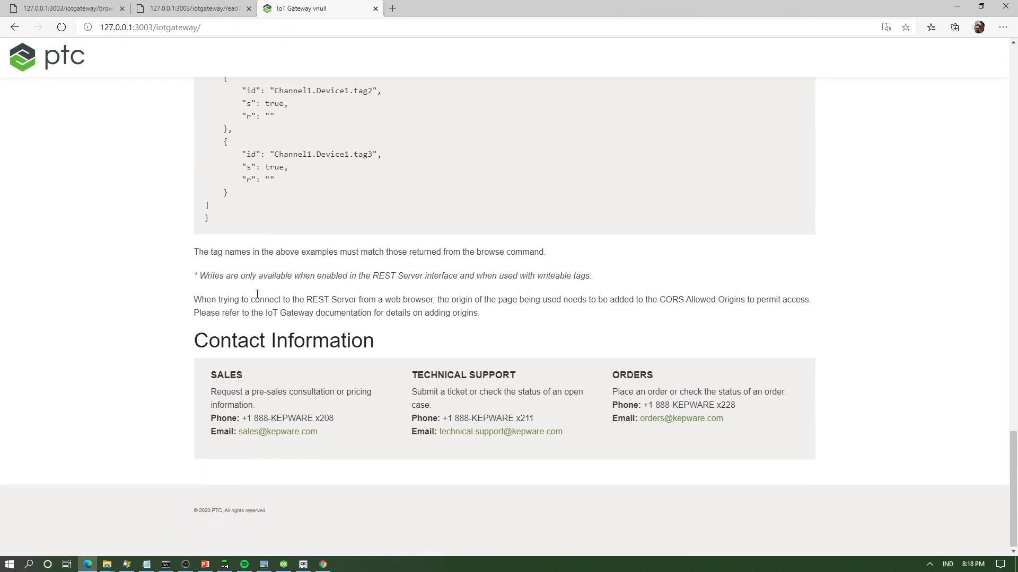
{"action": "scroll", "coordinate": [269, 288], "scroll_direction": "up", "scroll_amount": 15}
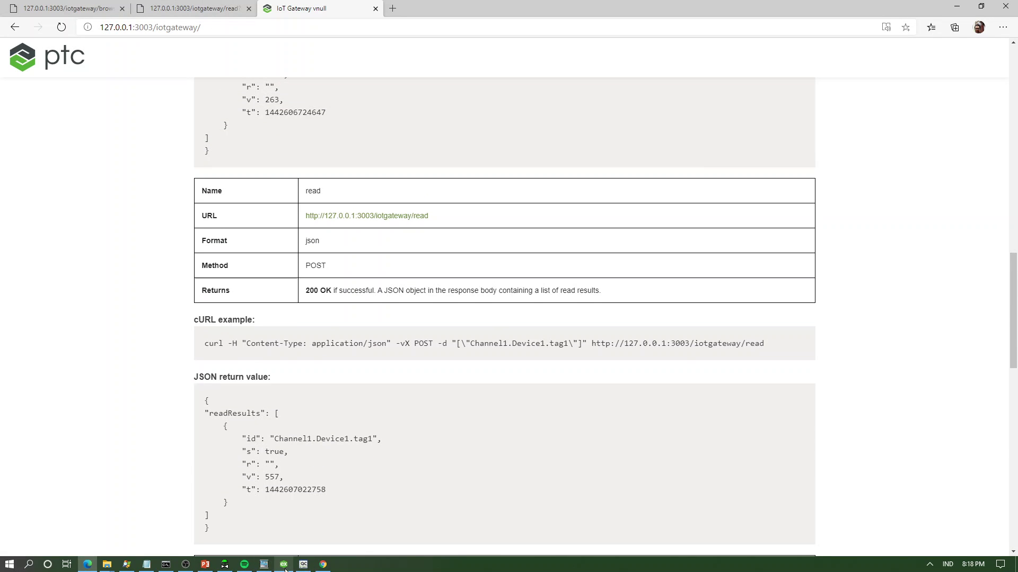
Step: View the live cement plant panel and switch to PowerPoint to compare it with the background drawing in Presentation1
{"action": "left_click", "coordinate": [289, 551]}
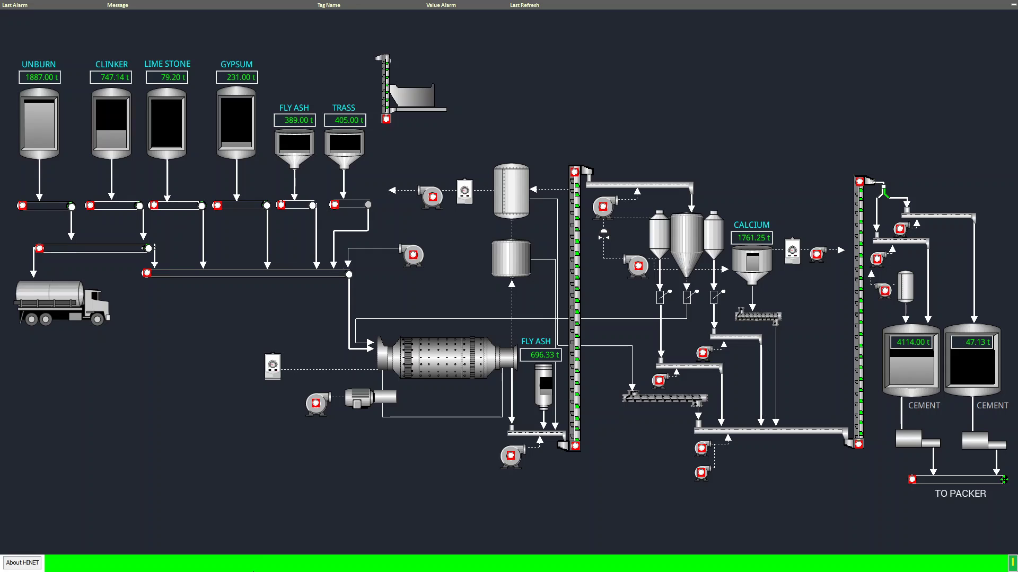
{"action": "key", "text": "super"}
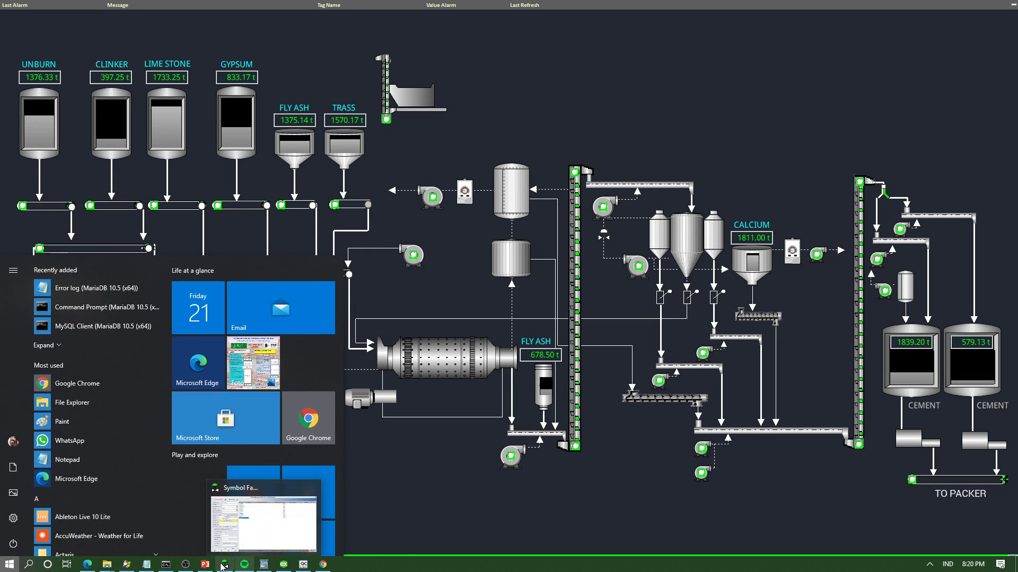
{"action": "left_click", "coordinate": [205, 565]}
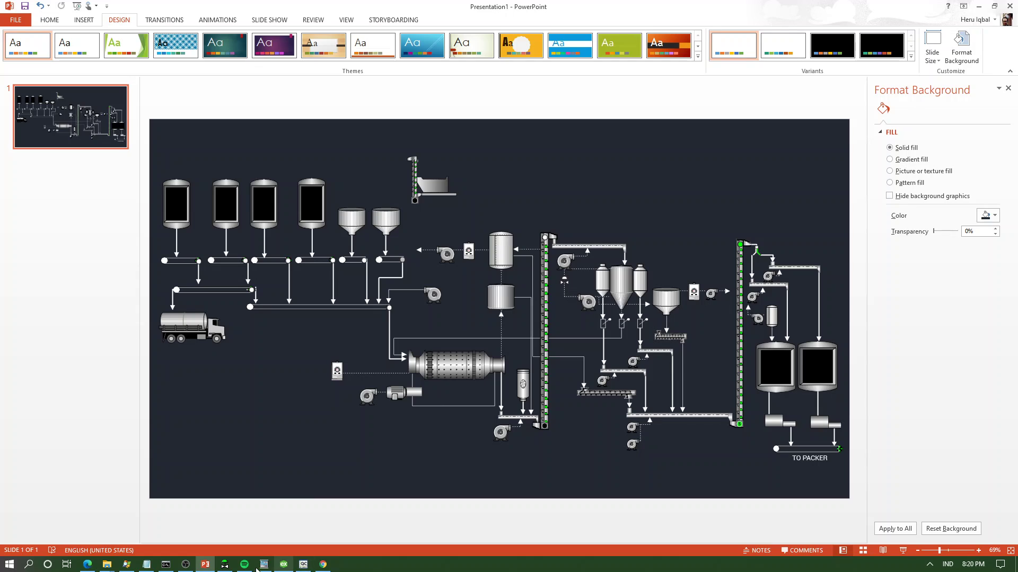
Step: Switch to Symbol Factory and look through the Motors, Scales and Tank Cutaways symbol categories
{"action": "left_click", "coordinate": [226, 565]}
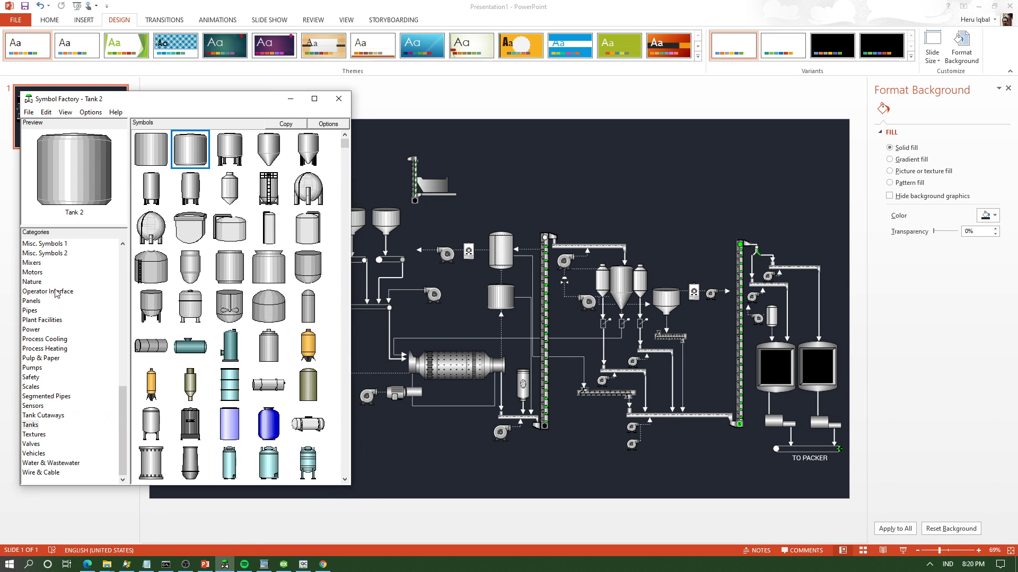
{"action": "left_click", "coordinate": [33, 272]}
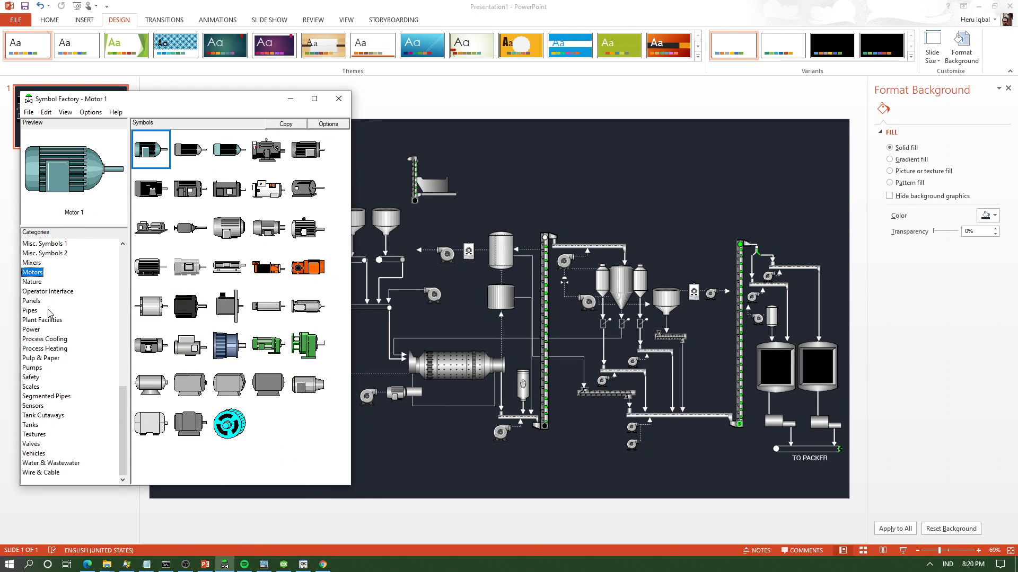
{"action": "left_click", "coordinate": [31, 387]}
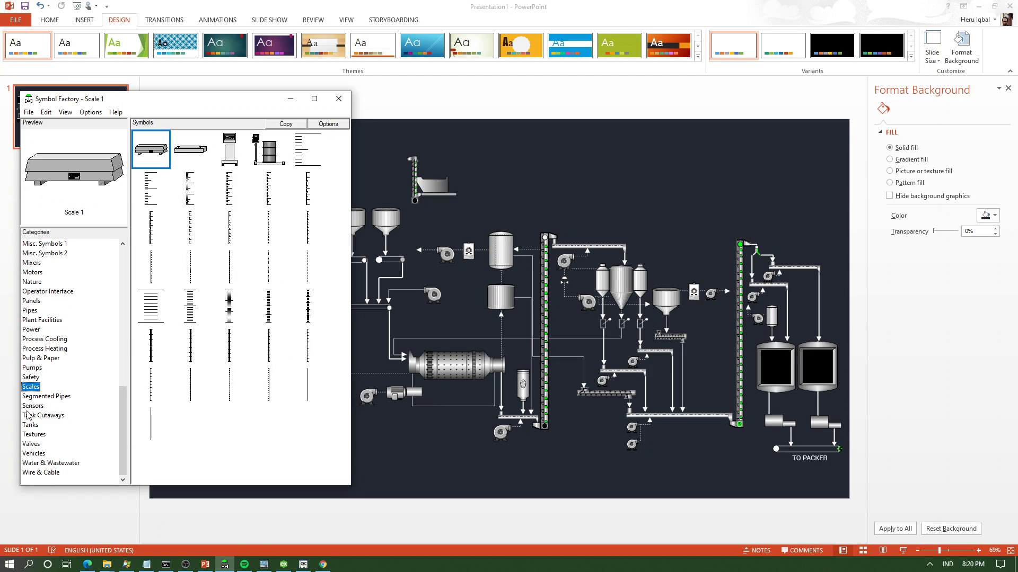
{"action": "left_click", "coordinate": [34, 416]}
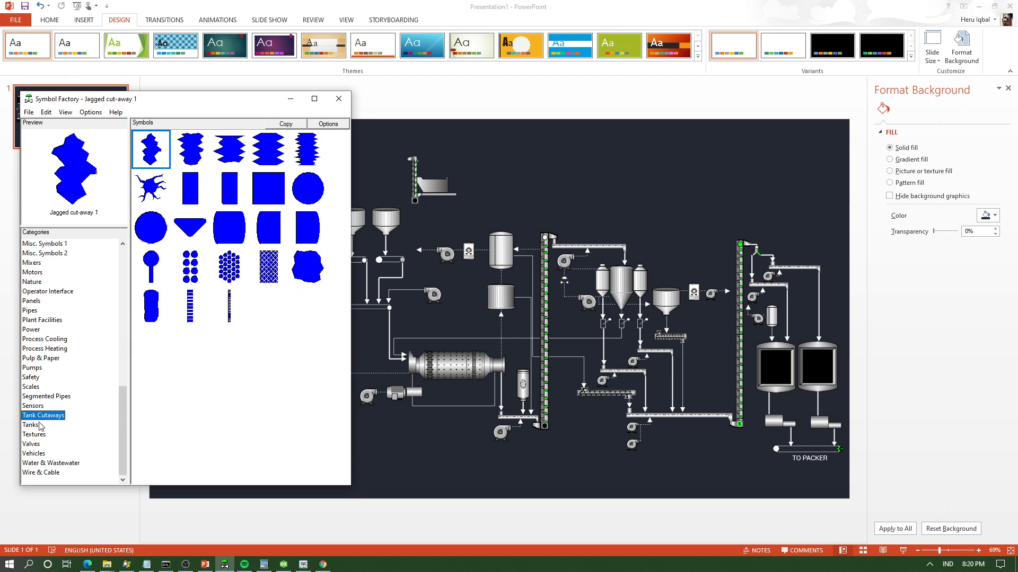